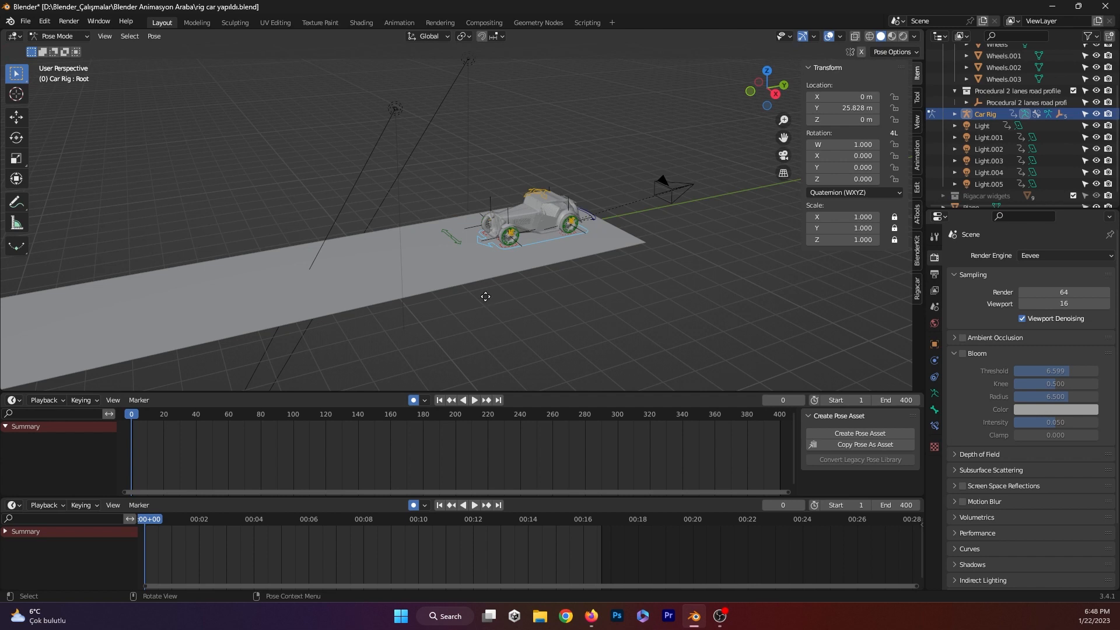
- Move the car rig's root along the Y axis to about 26.49 m, keyframing the start position at frame 0
{"action": "key", "text": "y"}
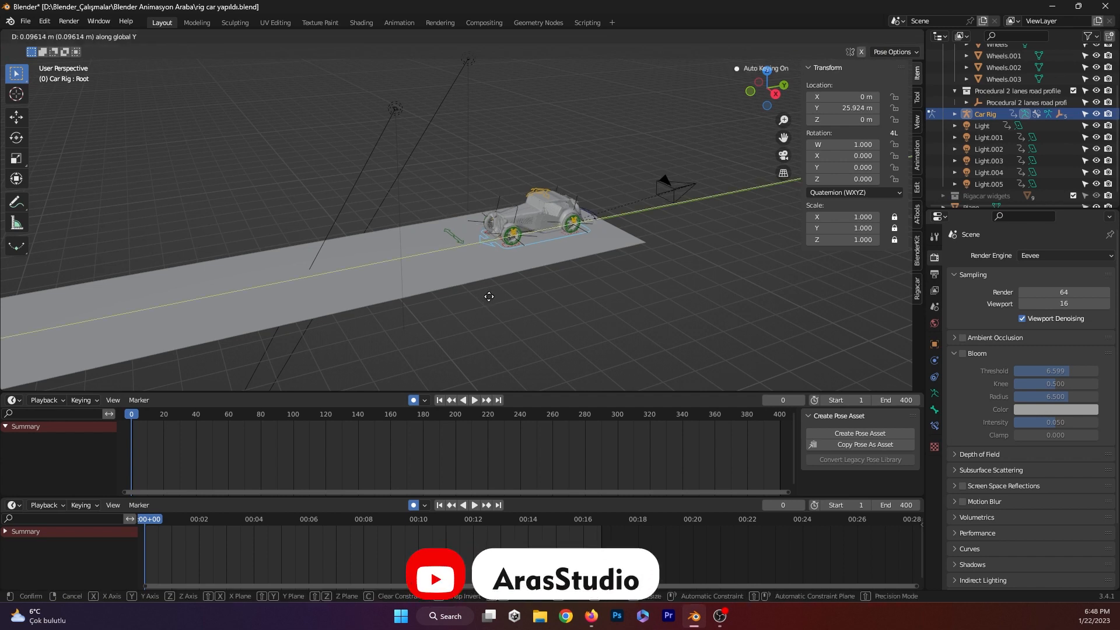
{"action": "left_click", "coordinate": [501, 295]}
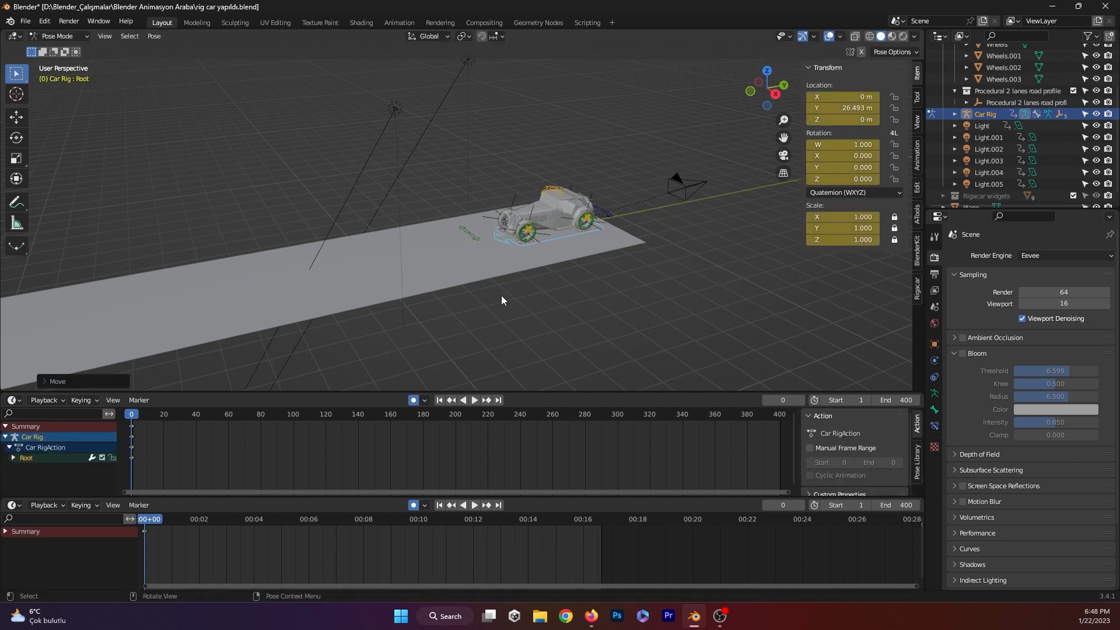
{"action": "middle_click_drag", "start_coordinate": [178, 286], "coordinate": [397, 245]}
{"action": "key", "text": "g"}
{"action": "key", "text": "y"}
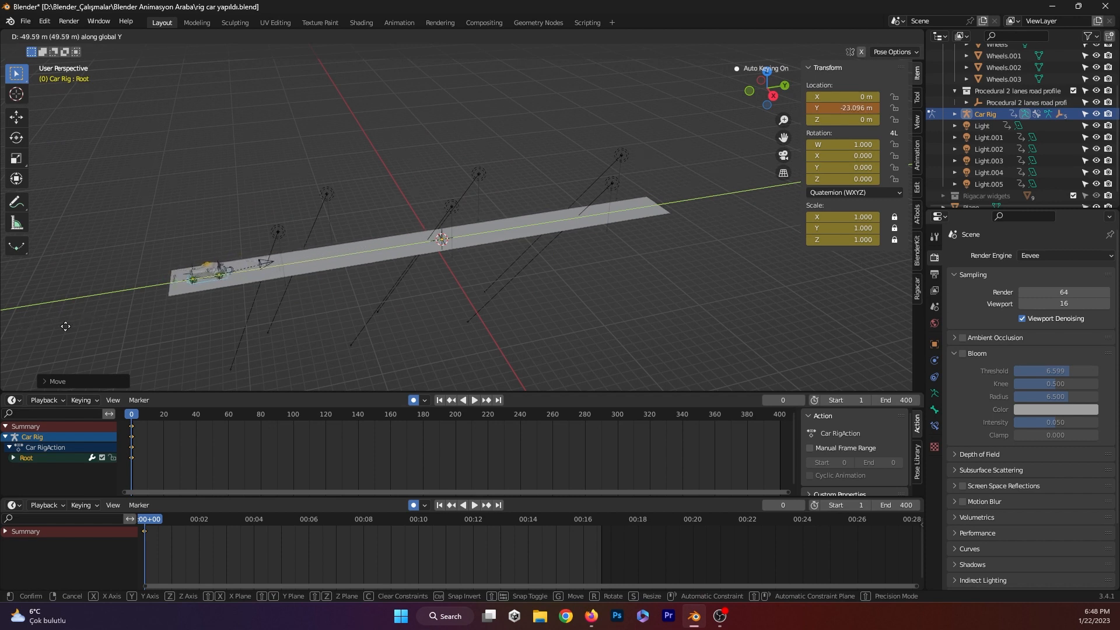
{"action": "right_click", "coordinate": [87, 350]}
- At frame 400, move the car rig's root along the Y axis to about -24.46 m at the road's far end
{"action": "left_click_drag", "start_coordinate": [156, 522], "coordinate": [601, 522]}
{"action": "key", "text": "g"}
{"action": "key", "text": "y"}
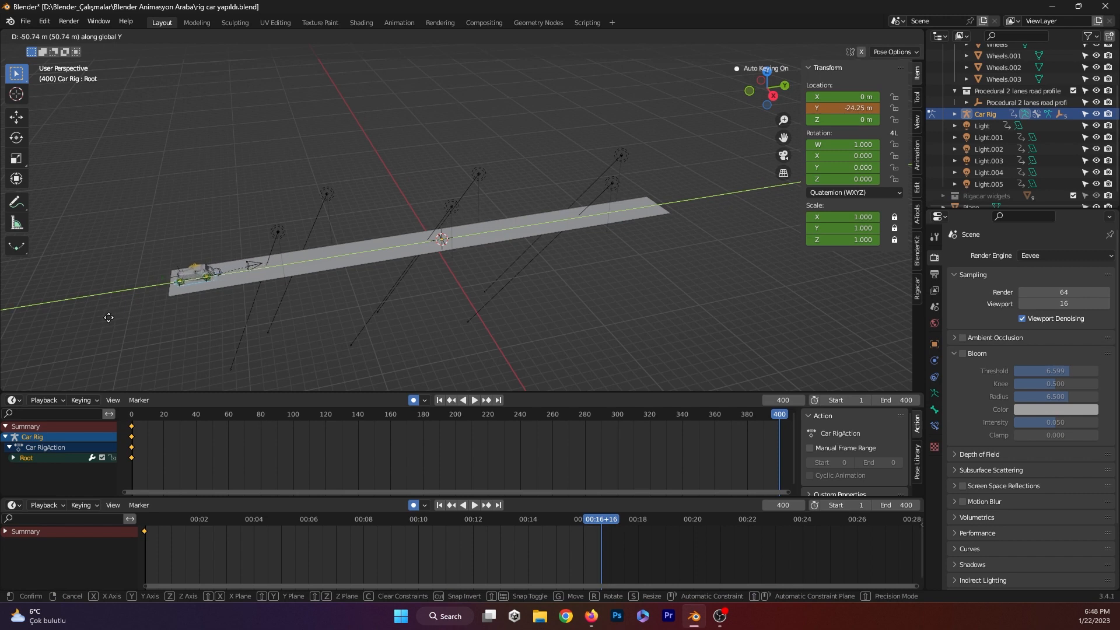
{"action": "left_click", "coordinate": [106, 317]}
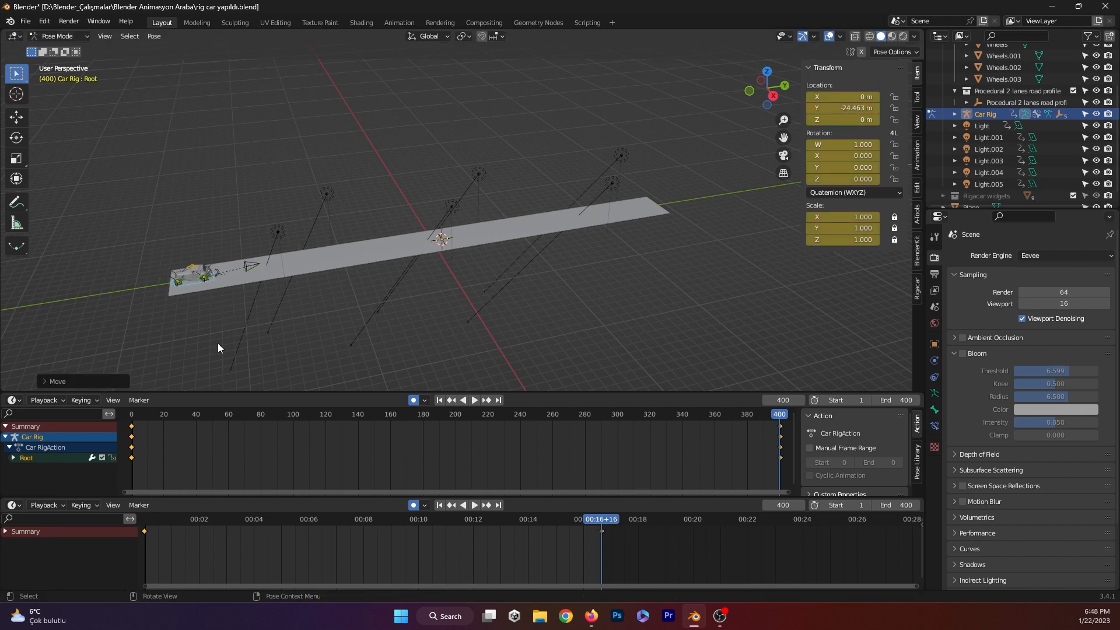
- Play the car's drive along the road from the start, then return to frame 0
{"action": "left_click_drag", "start_coordinate": [596, 516], "coordinate": [140, 526]}
{"action": "key", "text": "space"}
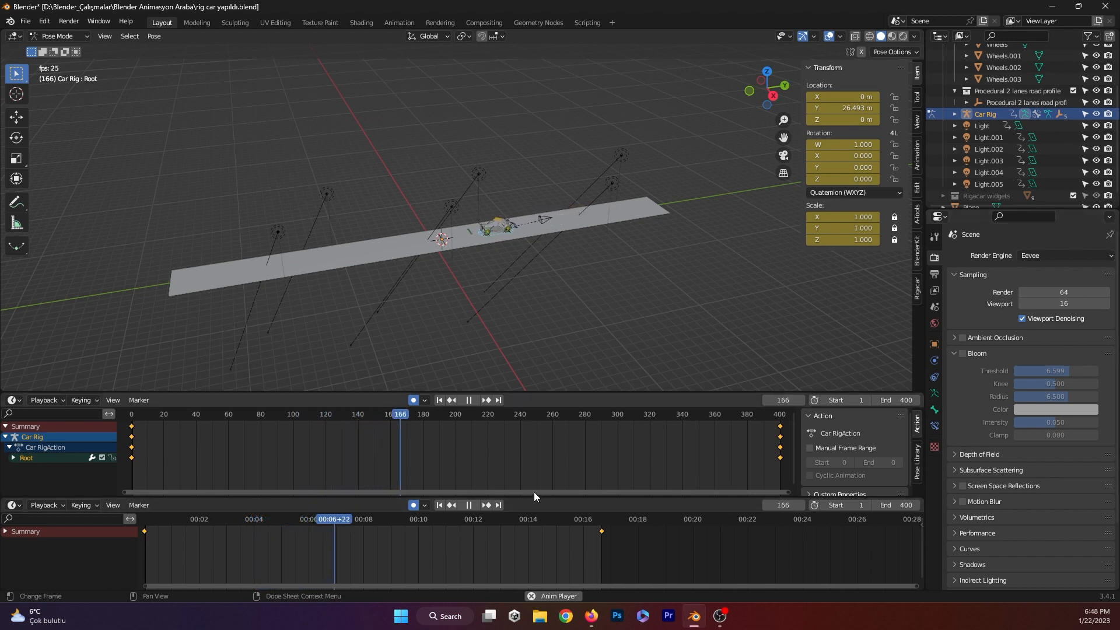
{"action": "key", "text": "space"}
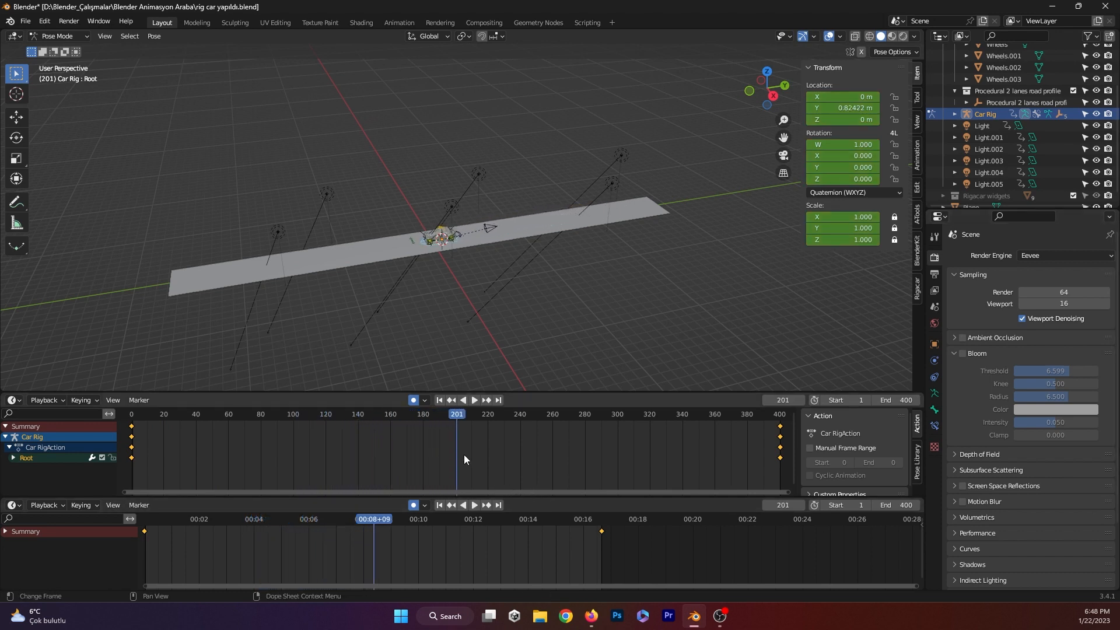
{"action": "left_click_drag", "start_coordinate": [374, 517], "coordinate": [146, 522]}
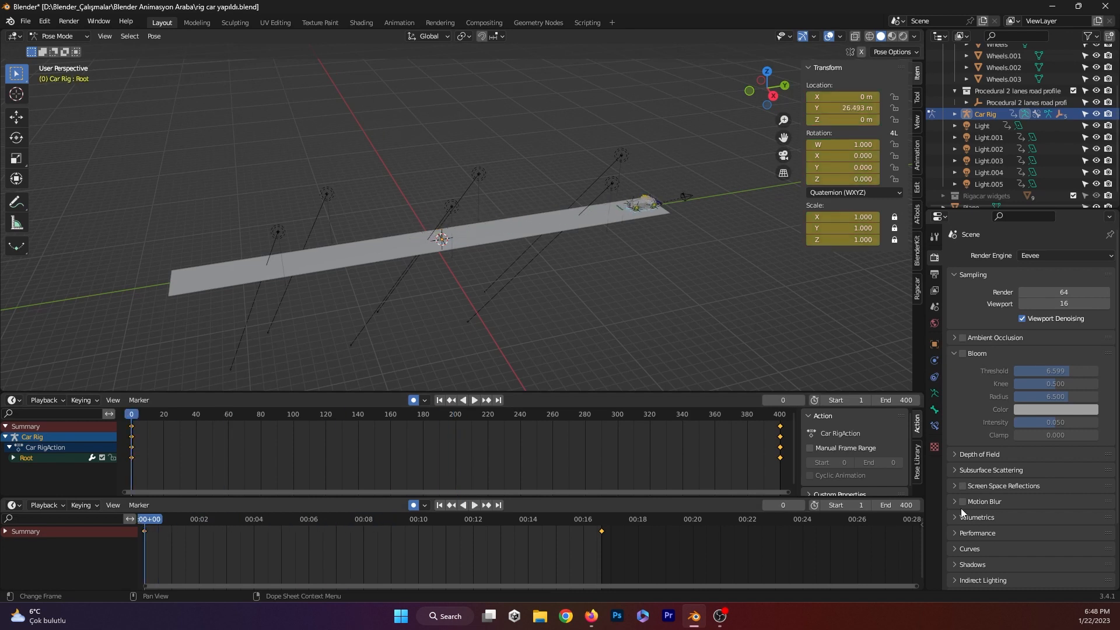
- Select the steering control in front of the car and keyframe it moved sideways at frame 38
{"action": "key", "text": "KP_Decimal"}
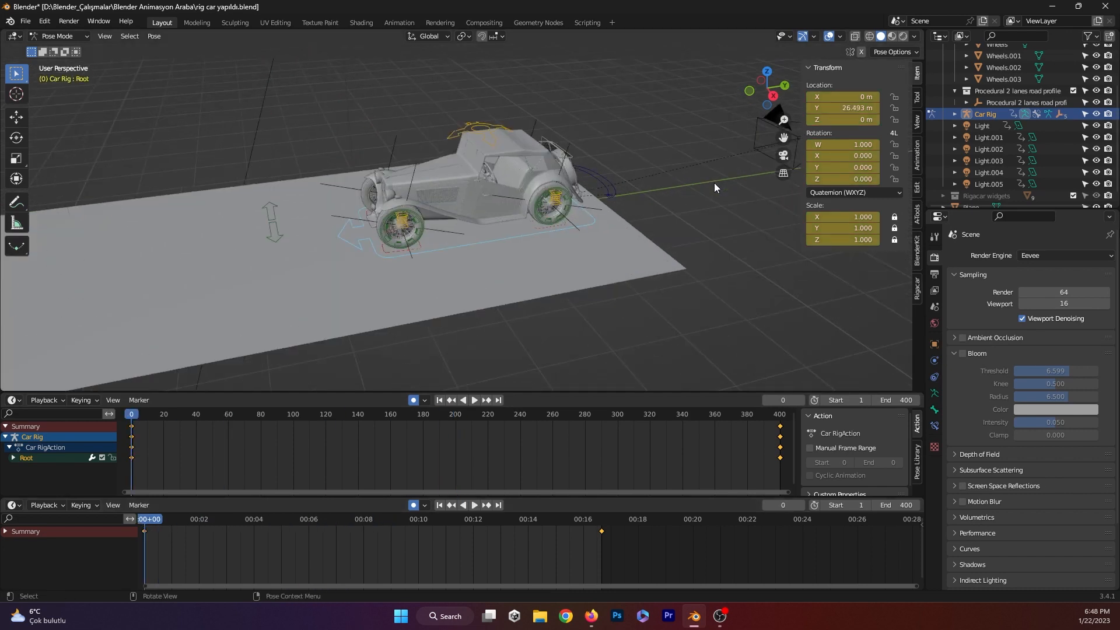
{"action": "left_click", "coordinate": [269, 231]}
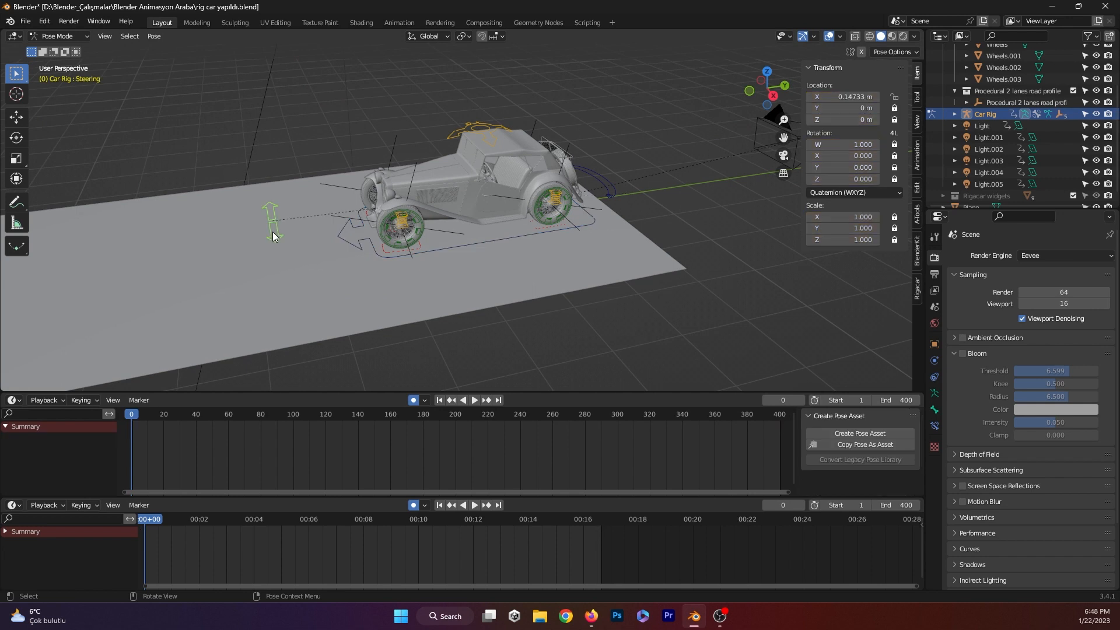
{"action": "key", "text": "g"}
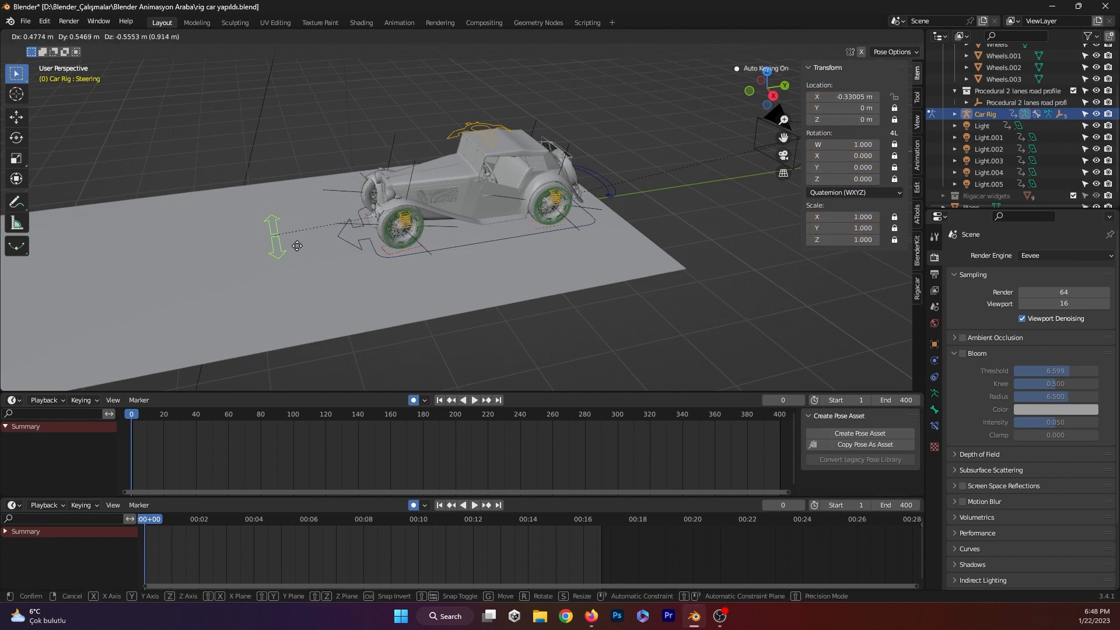
{"action": "left_click", "coordinate": [285, 222]}
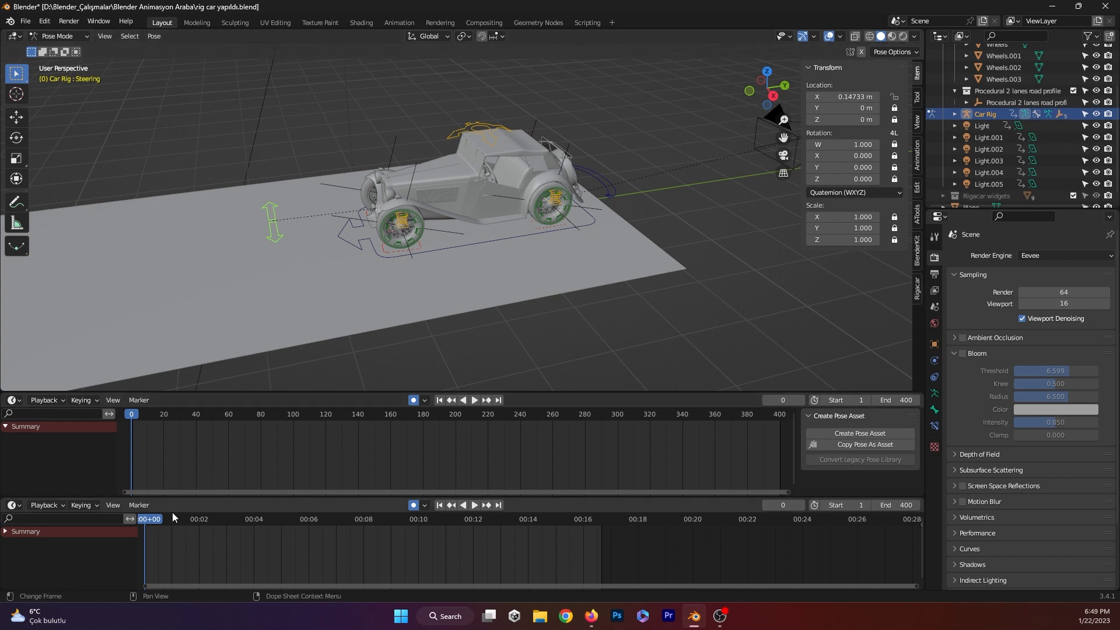
{"action": "left_click_drag", "start_coordinate": [155, 520], "coordinate": [188, 520]}
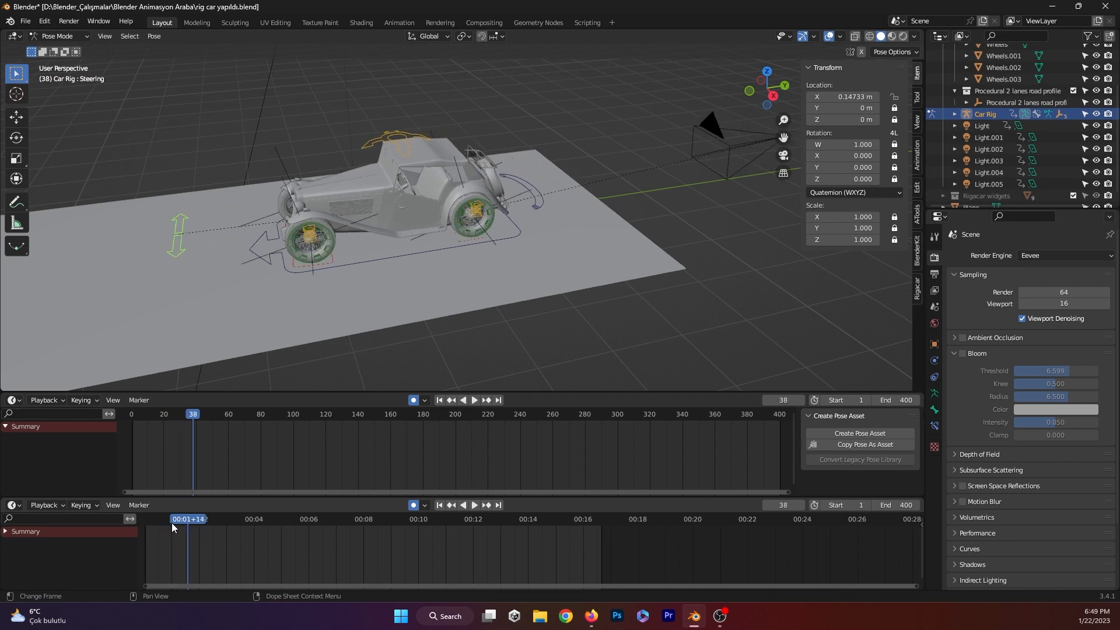
{"action": "key", "text": "g"}
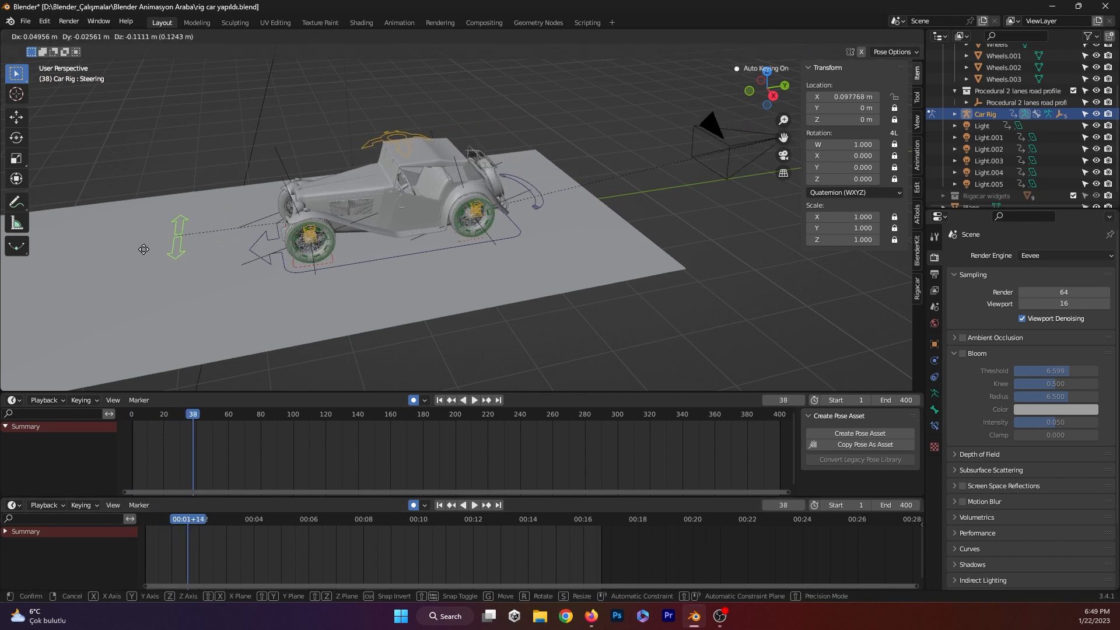
{"action": "left_click", "coordinate": [153, 315]}
- Advance to frame 103 and hide the steering control
{"action": "left_click_drag", "start_coordinate": [181, 522], "coordinate": [262, 518]}
{"action": "key", "text": "h"}
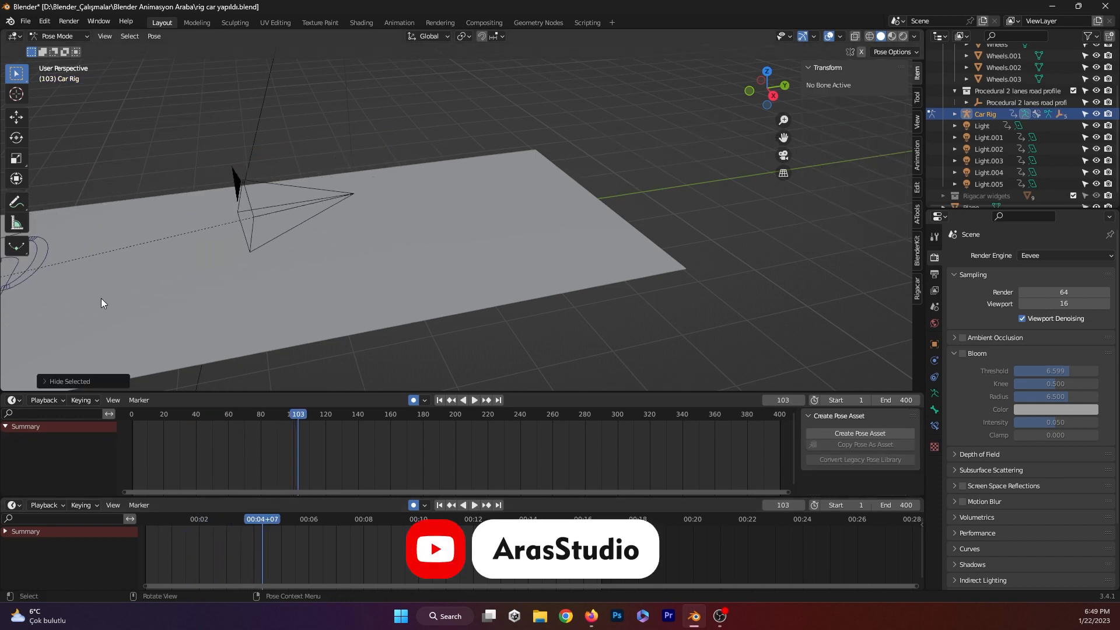
{"action": "middle_click_drag", "start_coordinate": [121, 302], "coordinate": [590, 239], "text": "shift"}
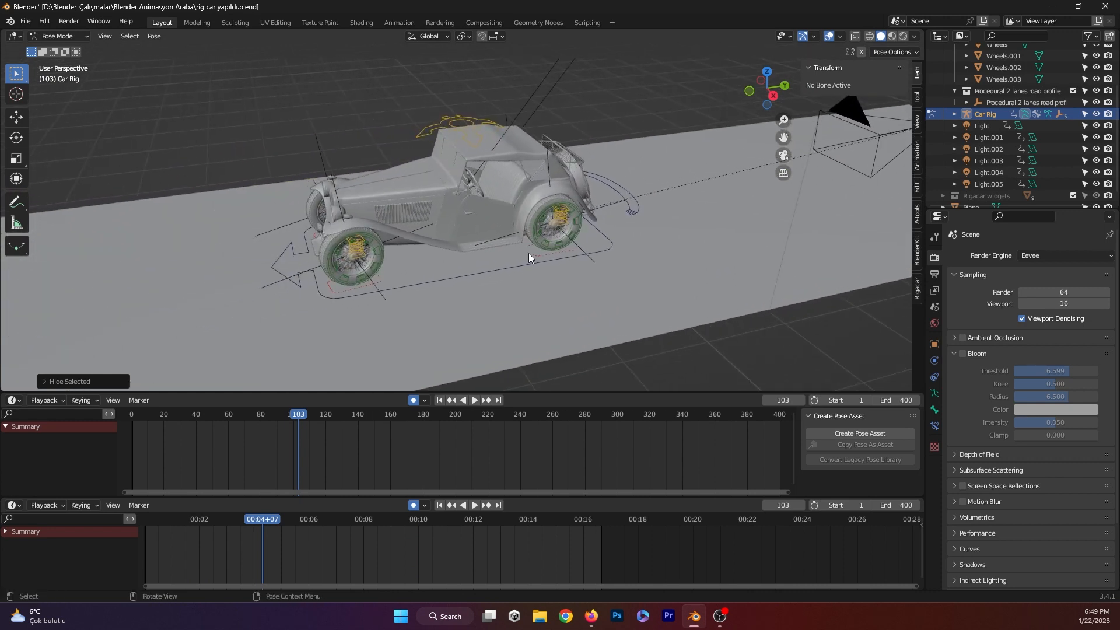
{"action": "key", "text": "alt+h"}
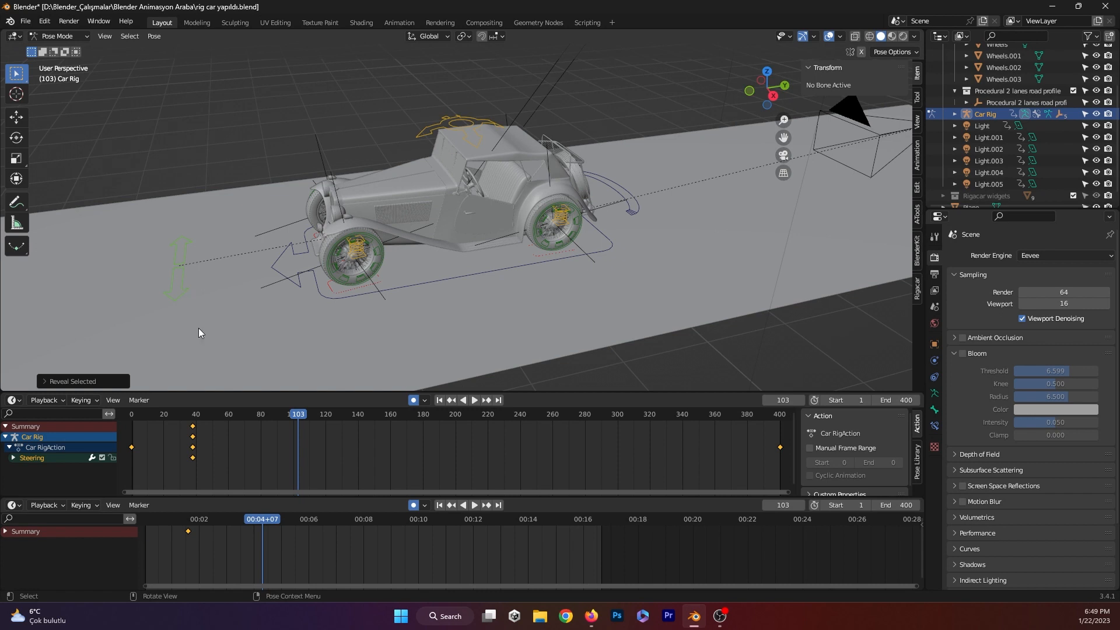
{"action": "key", "text": "h"}
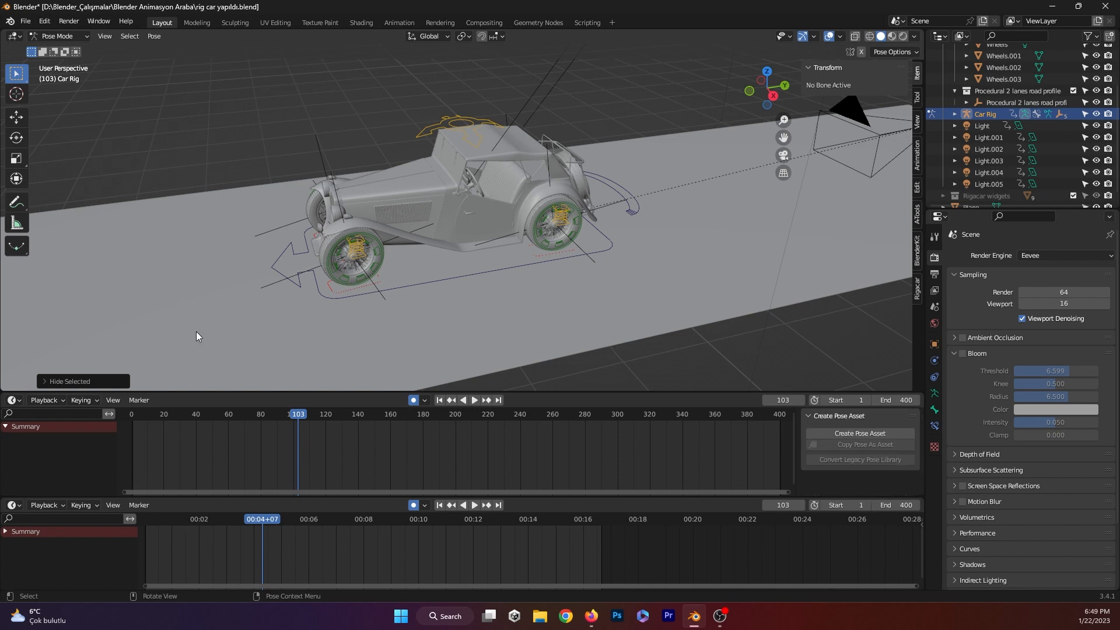
{"action": "key", "text": "space"}
{"action": "middle_click_drag", "start_coordinate": [203, 334], "coordinate": [448, 322], "text": "shift"}
- Reveal the hidden steering control and, at frame 105, move it sideways to an X location of about 0.139 m
{"action": "left_click_drag", "start_coordinate": [300, 513], "coordinate": [265, 521]}
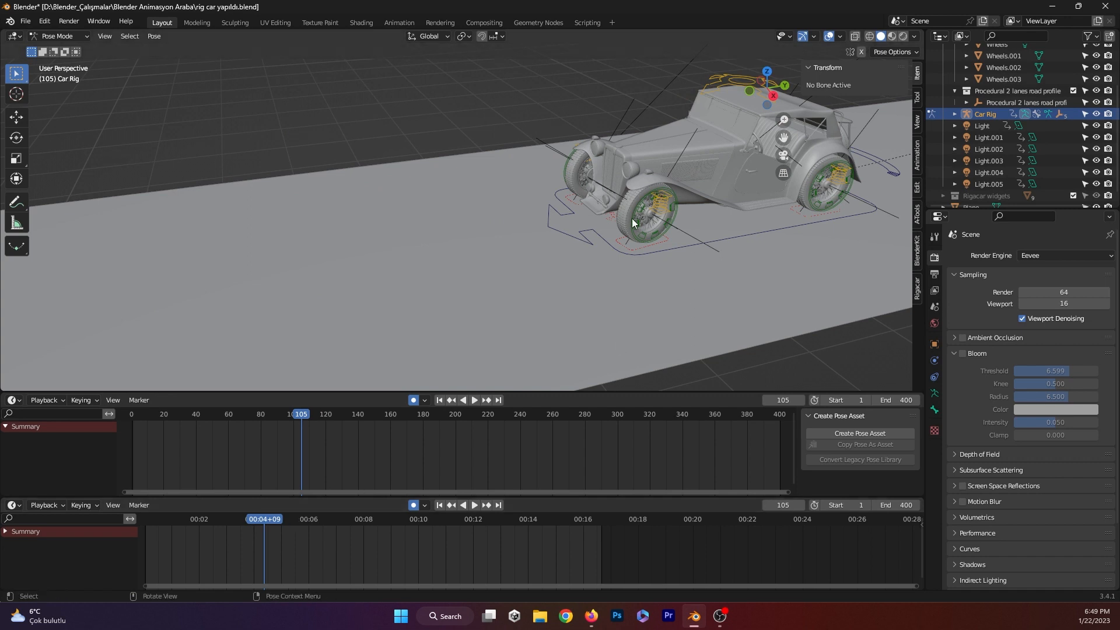
{"action": "left_click", "coordinate": [659, 193]}
{"action": "left_click", "coordinate": [569, 229]}
{"action": "left_click", "coordinate": [505, 243]}
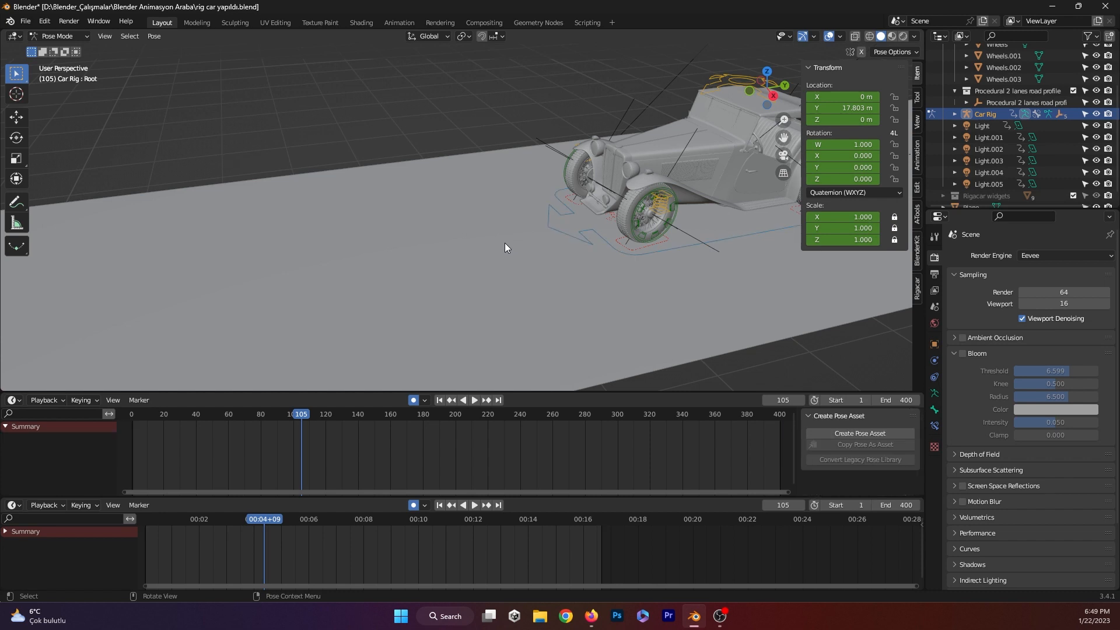
{"action": "left_click", "coordinate": [564, 218]}
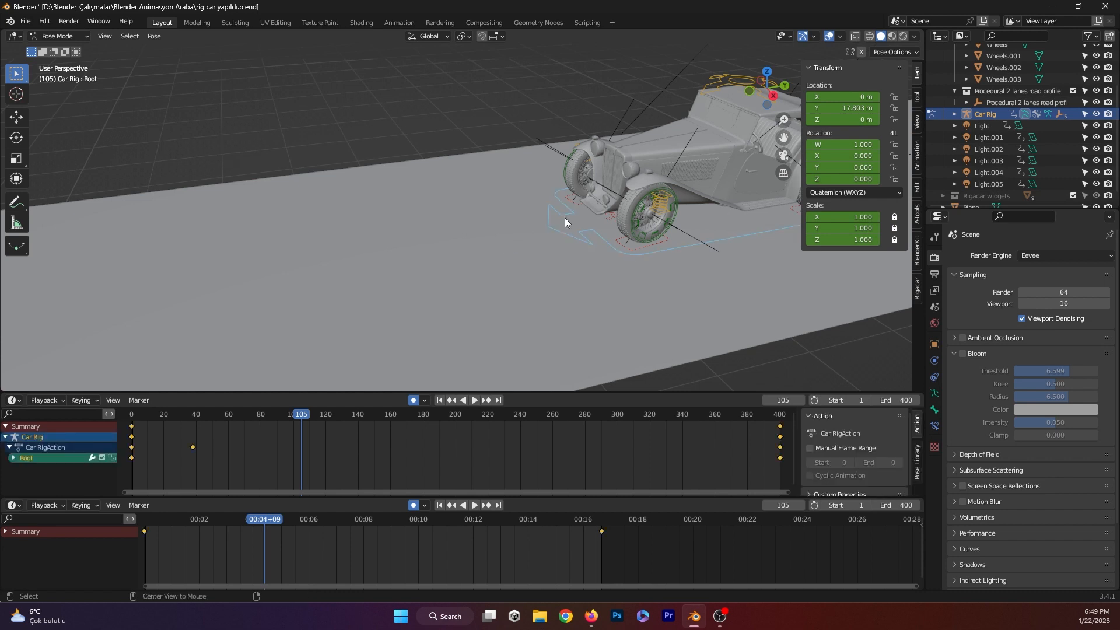
{"action": "key", "text": "alt+h"}
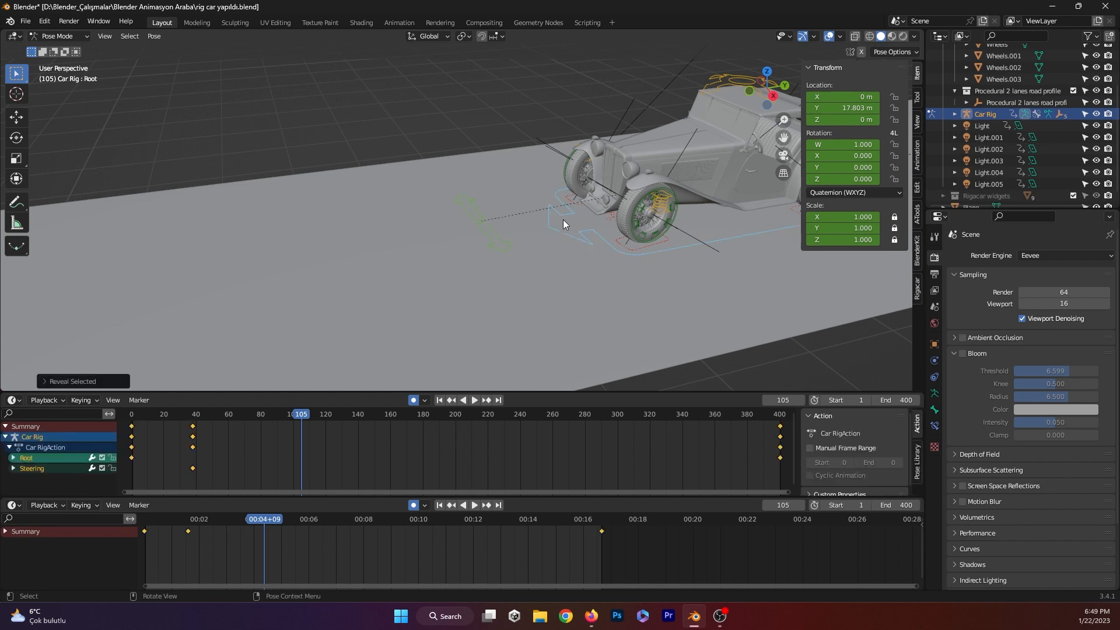
{"action": "left_click", "coordinate": [502, 244]}
{"action": "key", "text": "g"}
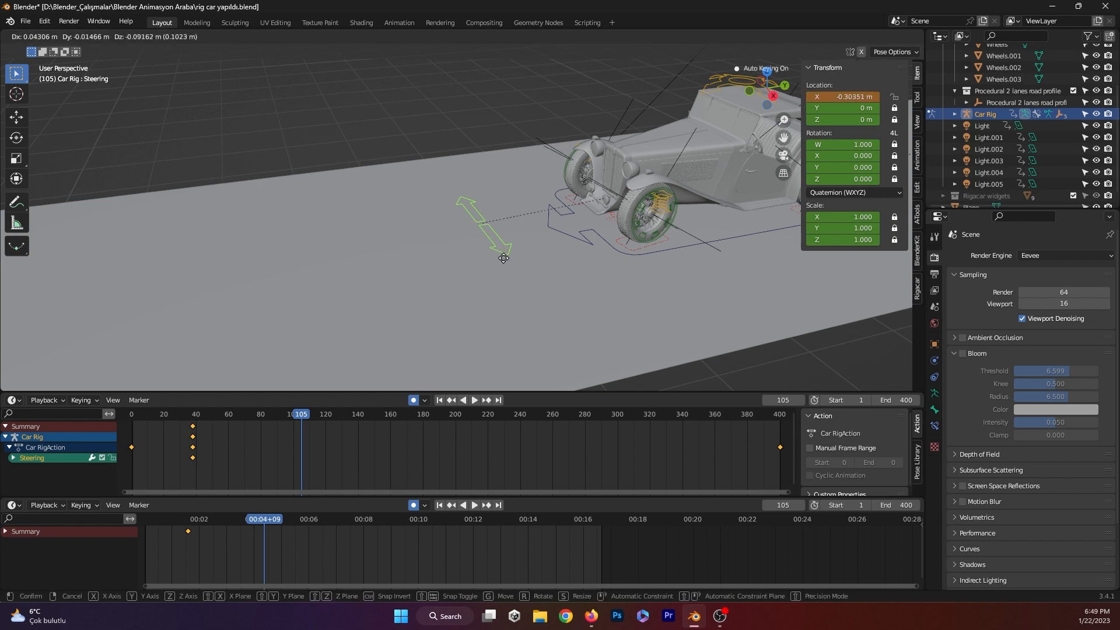
{"action": "left_click", "coordinate": [447, 190]}
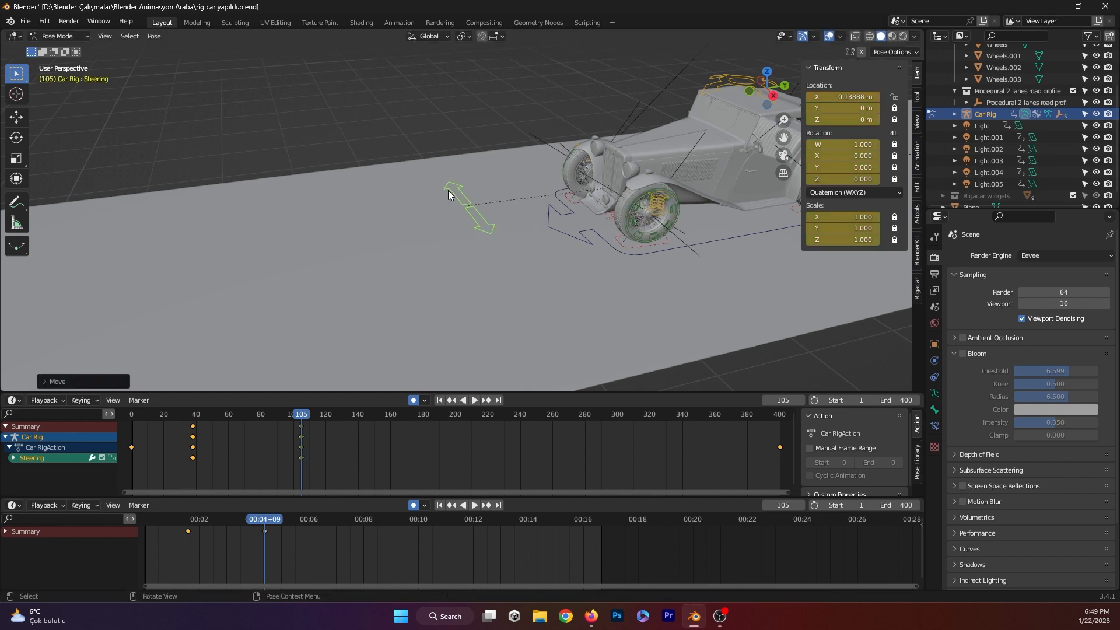
- At frame 132, move the steering control the opposite way to an X location of about -0.146 m
{"action": "left_click_drag", "start_coordinate": [265, 518], "coordinate": [295, 518]}
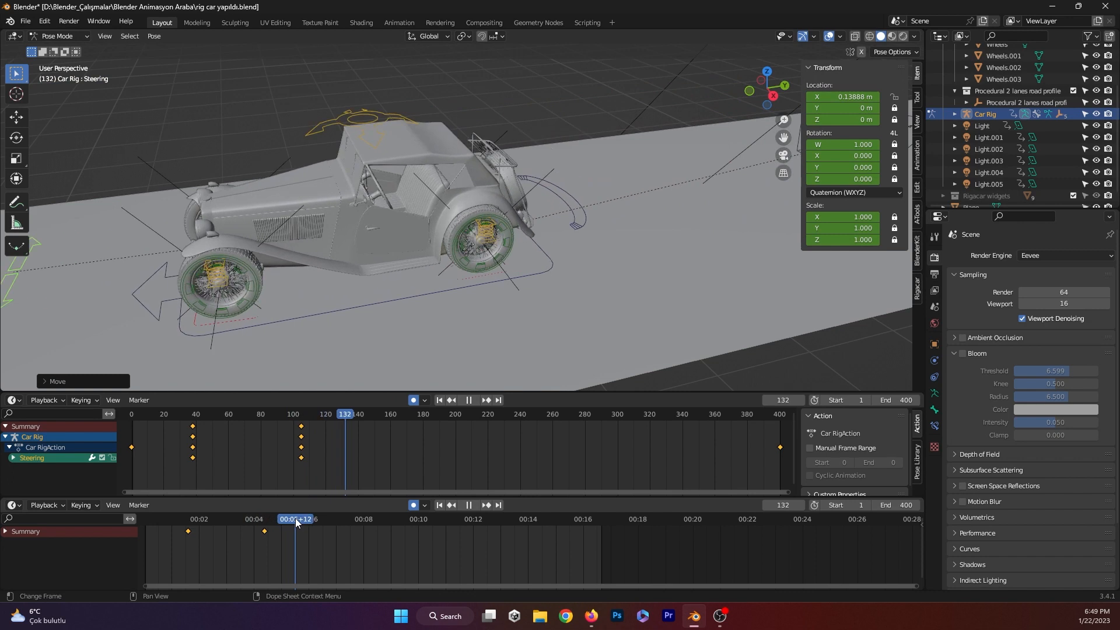
{"action": "key", "text": "a"}
{"action": "key", "text": "g"}
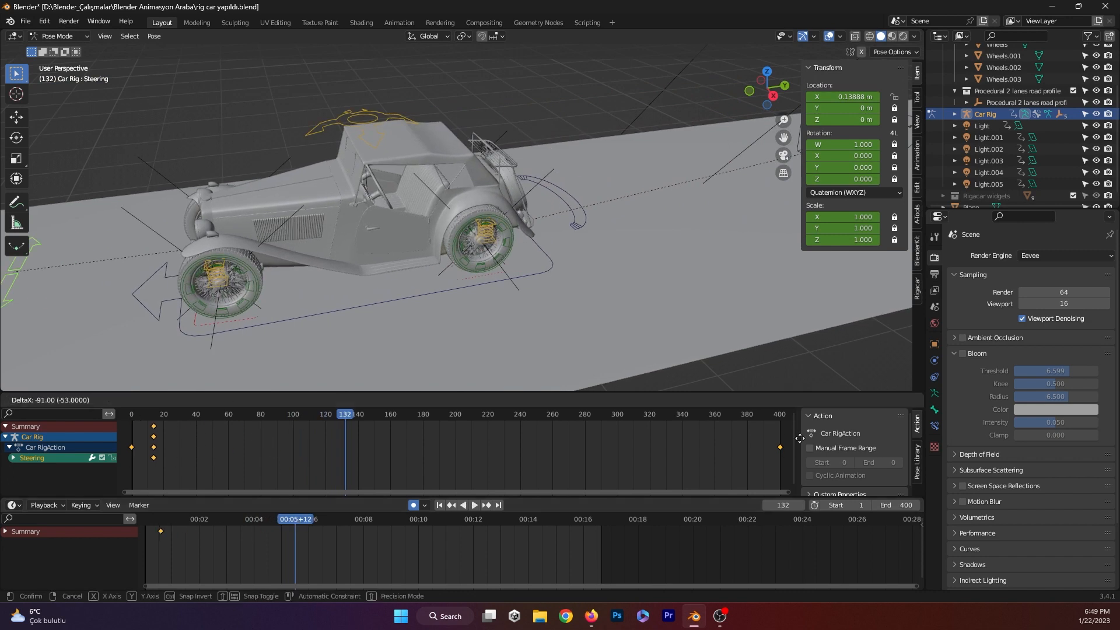
{"action": "right_click", "coordinate": [152, 451]}
{"action": "key", "text": "g"}
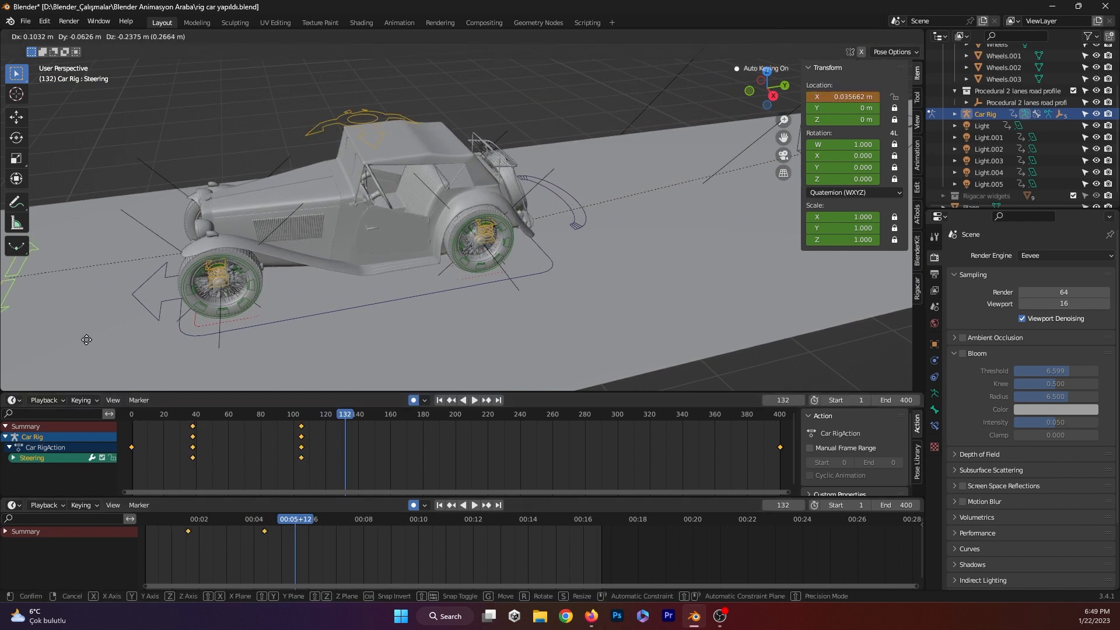
{"action": "left_click", "coordinate": [230, 471]}
- At frame 170, move the steering control in top view to an X location of about 0.015 m
{"action": "left_click_drag", "start_coordinate": [286, 519], "coordinate": [338, 519]}
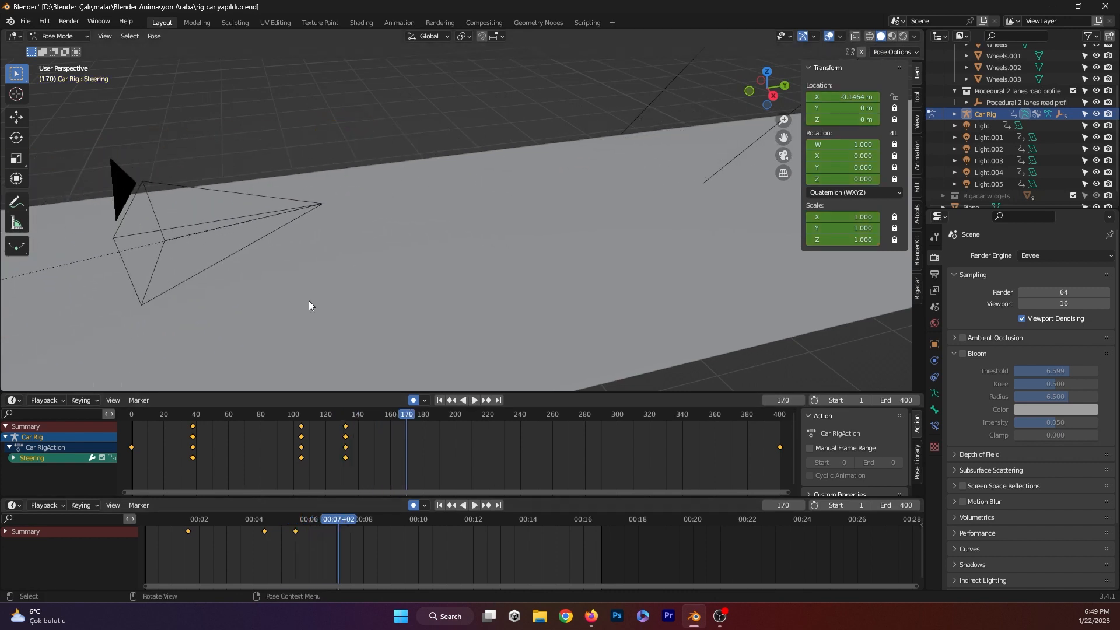
{"action": "middle_click_drag", "start_coordinate": [172, 266], "coordinate": [636, 204], "text": "shift"}
{"action": "middle_click_drag", "start_coordinate": [153, 296], "coordinate": [309, 253], "text": "shift"}
{"action": "key", "text": "KP_7"}
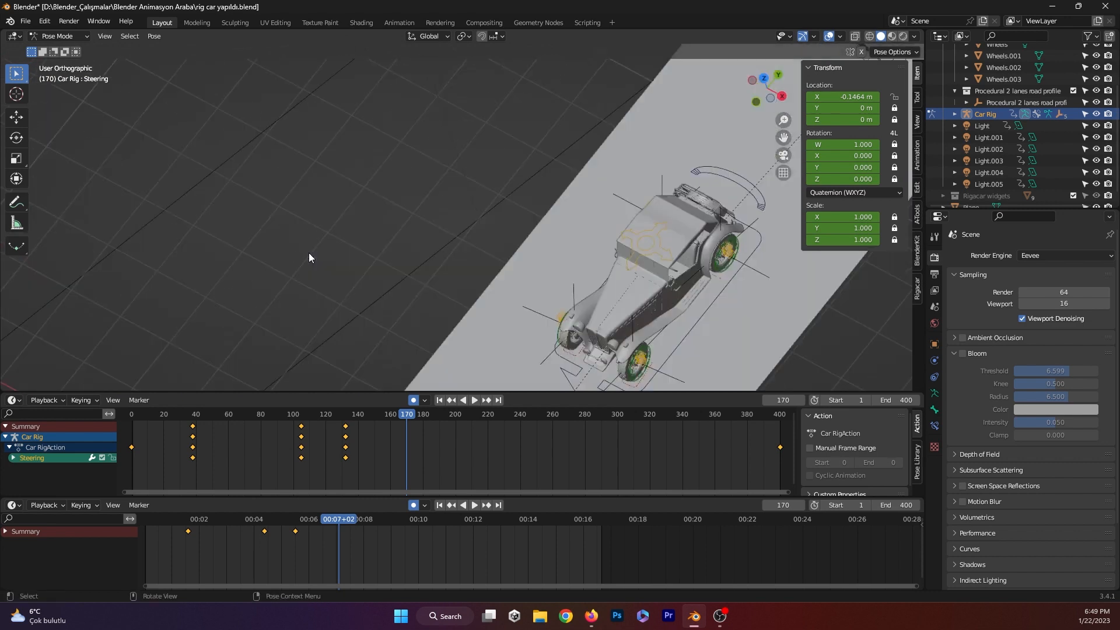
{"action": "middle_click_drag", "start_coordinate": [663, 225], "coordinate": [299, 102], "text": "shift"}
{"action": "middle_click_drag", "start_coordinate": [459, 333], "coordinate": [449, 204], "text": "shift"}
{"action": "scroll", "coordinate": [450, 207], "scroll_direction": "down", "scroll_amount": 3}
{"action": "scroll", "coordinate": [460, 205], "scroll_direction": "down", "scroll_amount": 5}
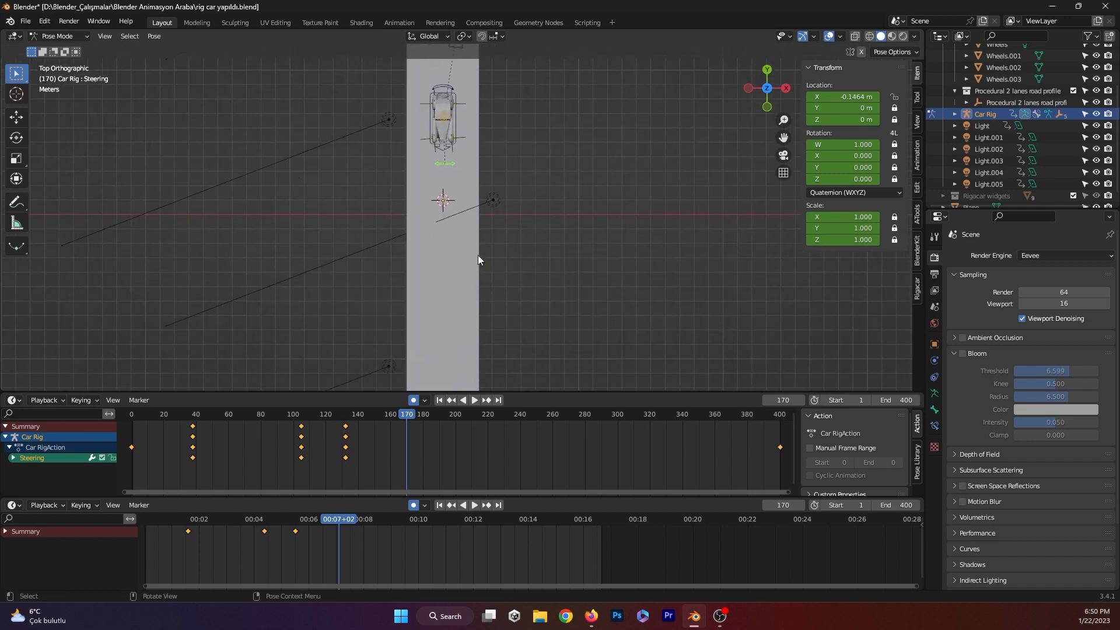
{"action": "key", "text": "g"}
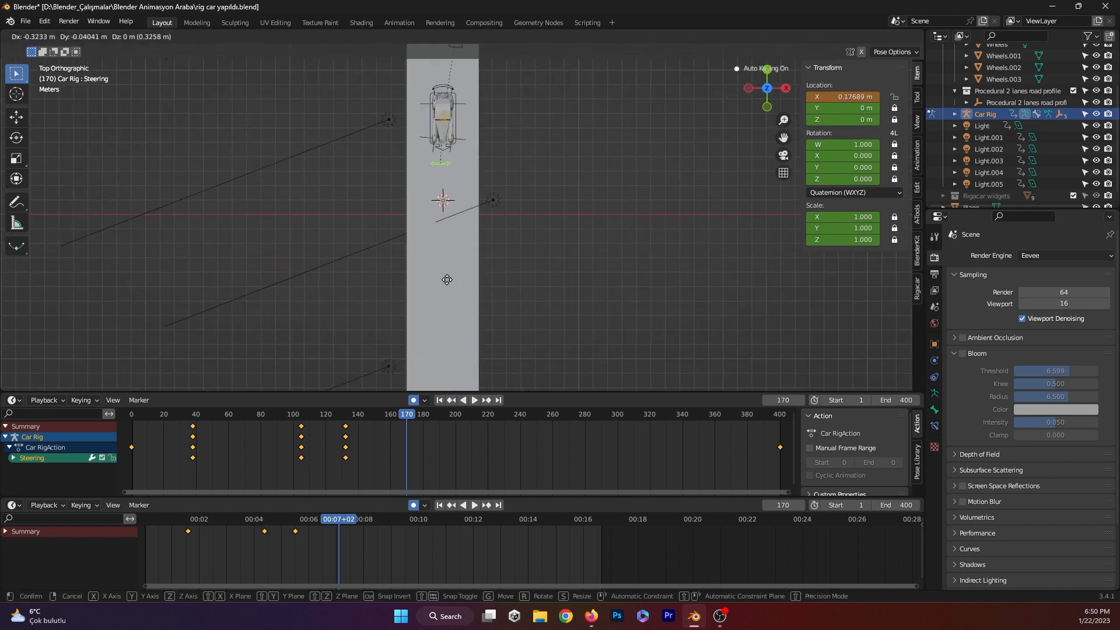
{"action": "left_click", "coordinate": [449, 280]}
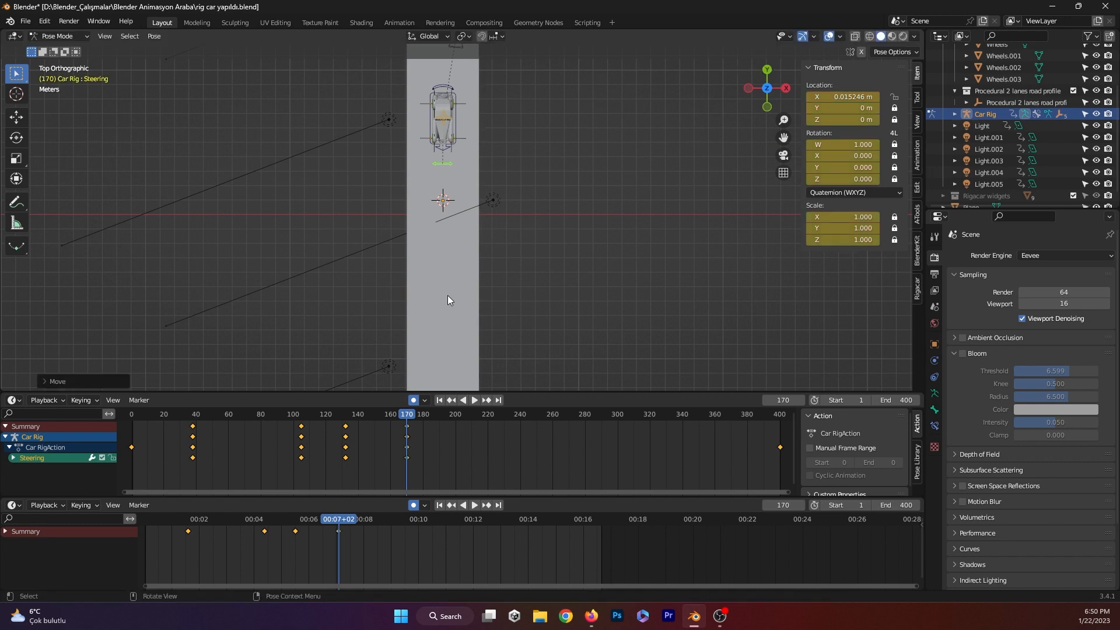
- Play forward to frame 229 and move the steering control sideways to an X location of about -0.187 m
{"action": "key", "text": "space"}
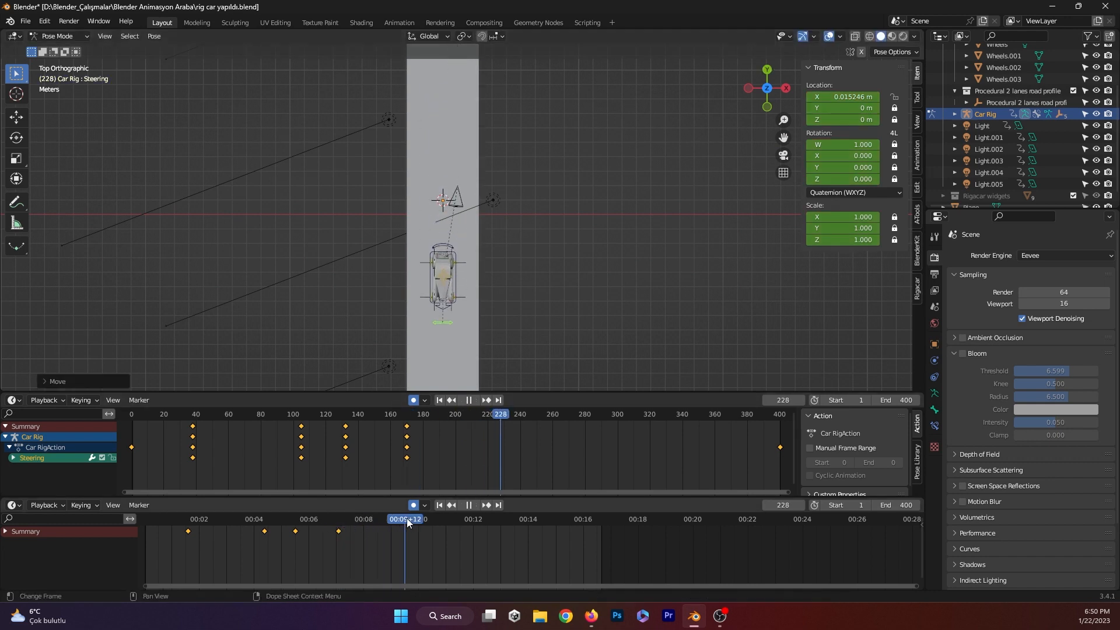
{"action": "key", "text": "space"}
{"action": "key", "text": "g"}
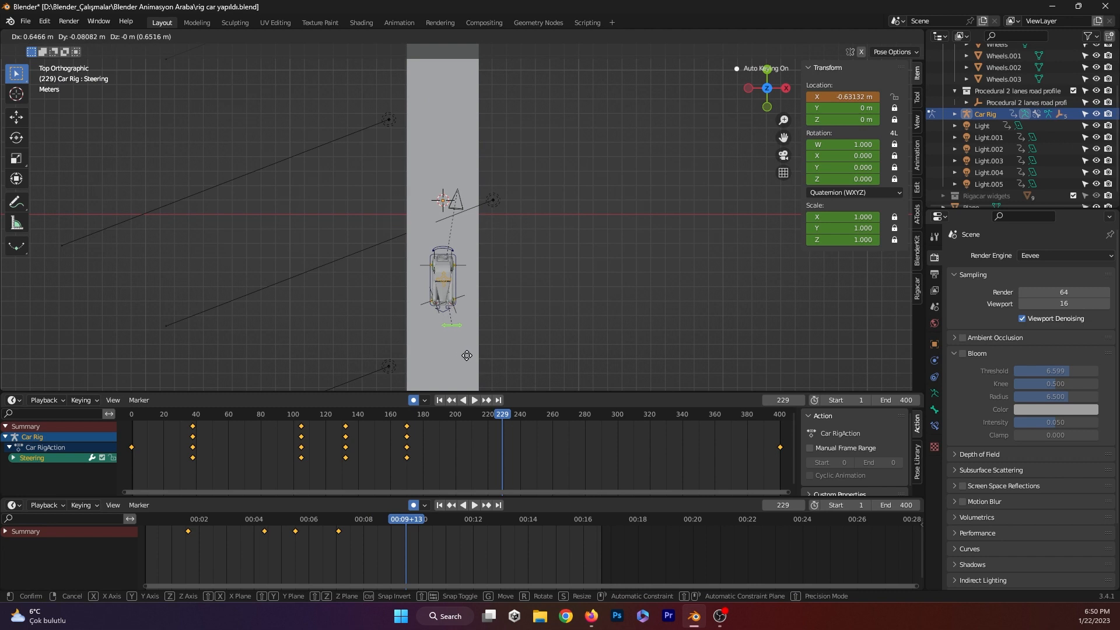
{"action": "left_click", "coordinate": [446, 379]}
- Advance to frame 273 and move the steering control sideways to an X location of about 0.036 m
{"action": "key", "text": "space"}
{"action": "left_click_drag", "start_coordinate": [423, 520], "coordinate": [457, 519]}
{"action": "middle_click_drag", "start_coordinate": [485, 249], "coordinate": [477, 189]}
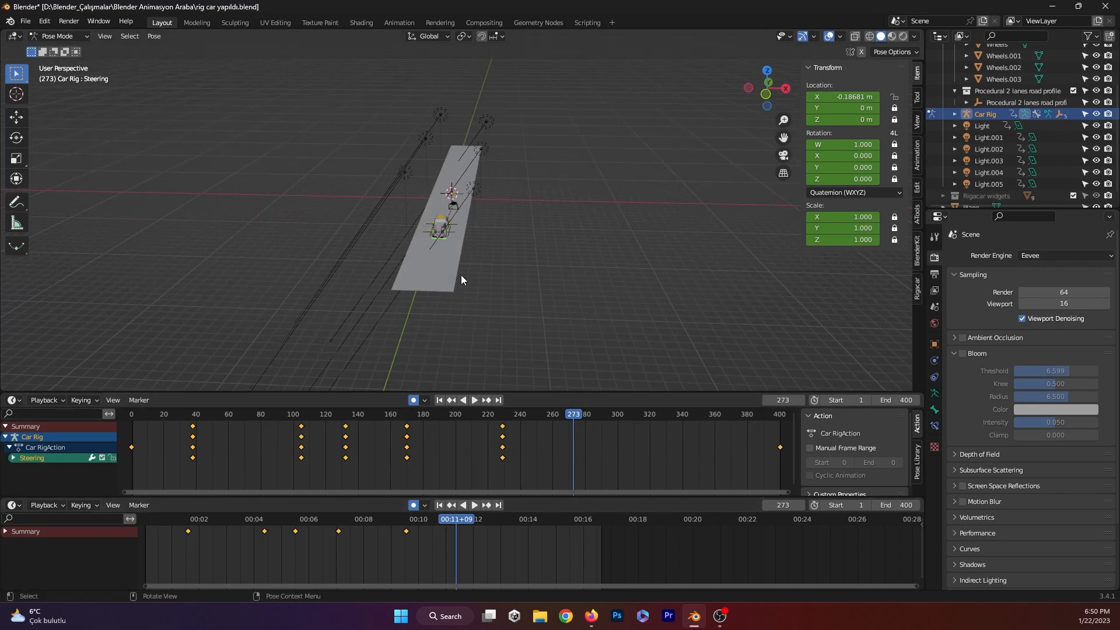
{"action": "key", "text": "g"}
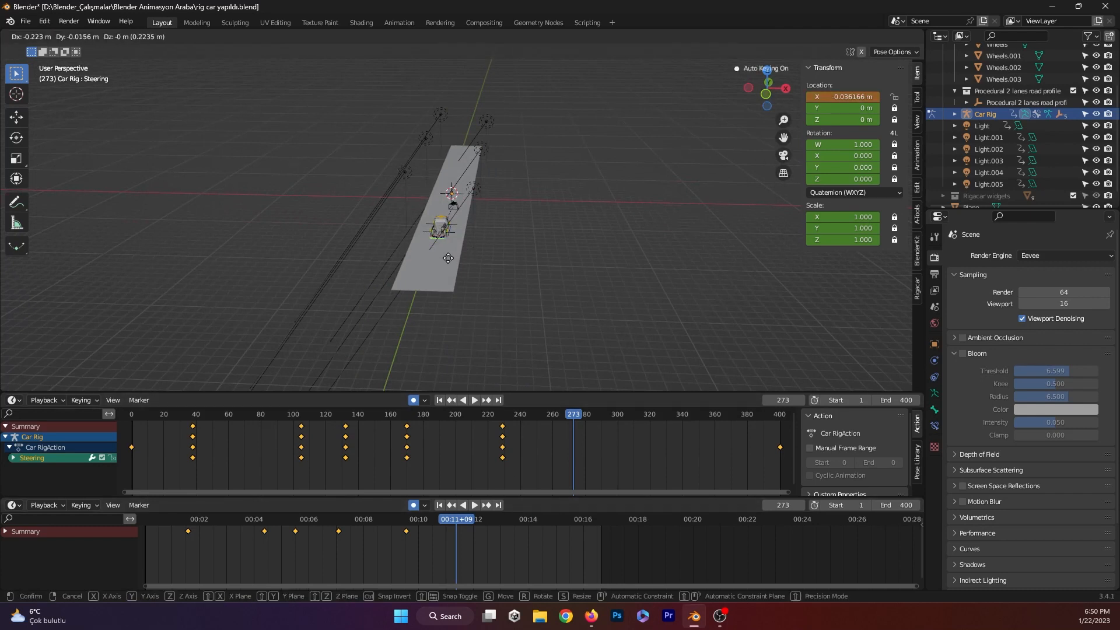
{"action": "left_click", "coordinate": [448, 258]}
- Play forward to frame 339 and move the steering control the opposite way to an X location of about -0.159 m
{"action": "key", "text": "space"}
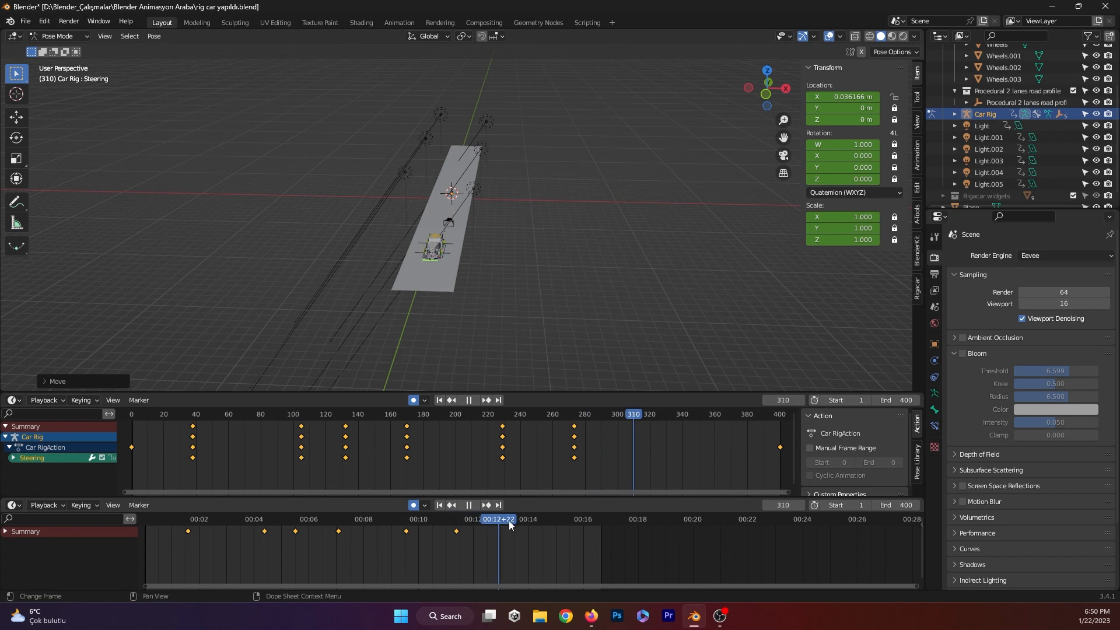
{"action": "key", "text": "space"}
{"action": "key", "text": "g"}
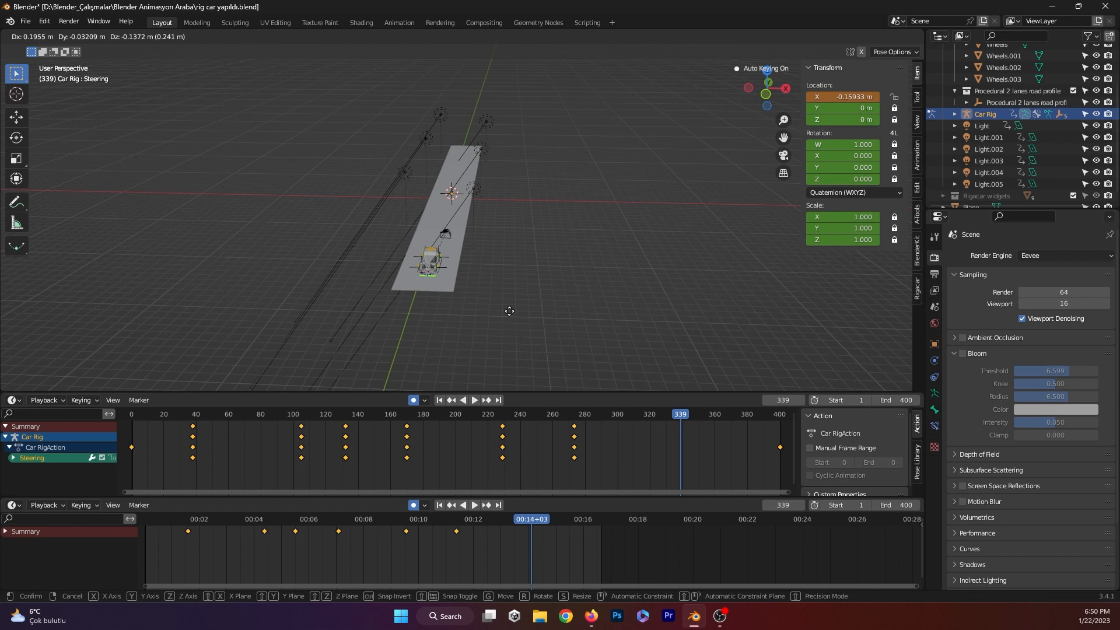
{"action": "left_click", "coordinate": [509, 311]}
- At frame 383, move the steering control further to the same side, to an X location of about -0.524 m
{"action": "key", "text": "KP_Decimal"}
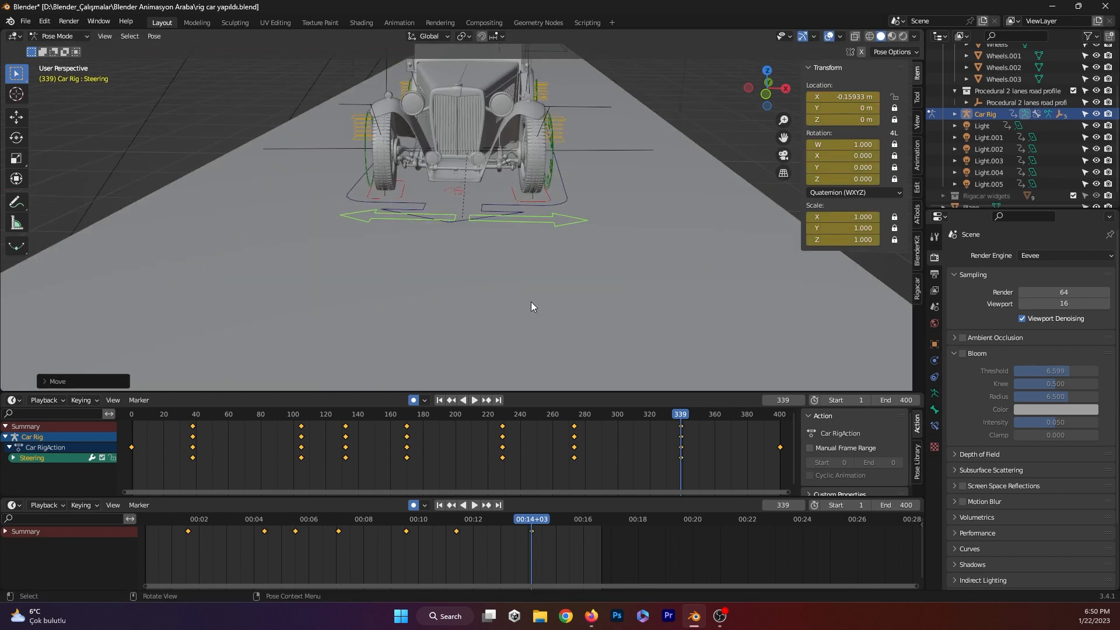
{"action": "left_click_drag", "start_coordinate": [540, 521], "coordinate": [582, 529]}
{"action": "key", "text": "g"}
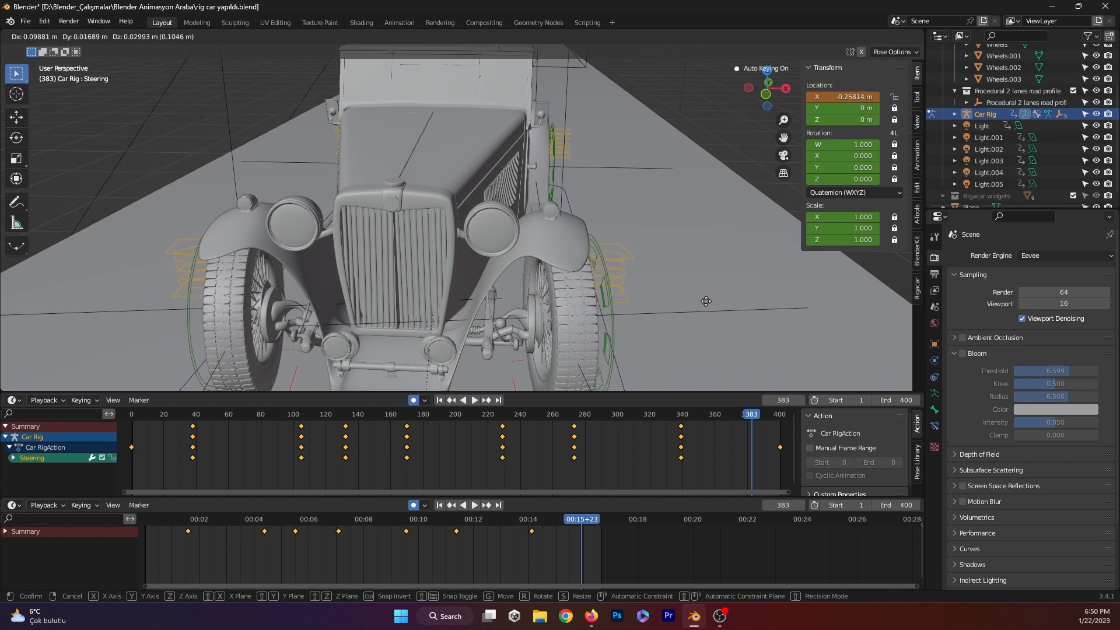
{"action": "left_click", "coordinate": [733, 292]}
{"action": "scroll", "coordinate": [650, 333], "scroll_direction": "down", "scroll_amount": 5}
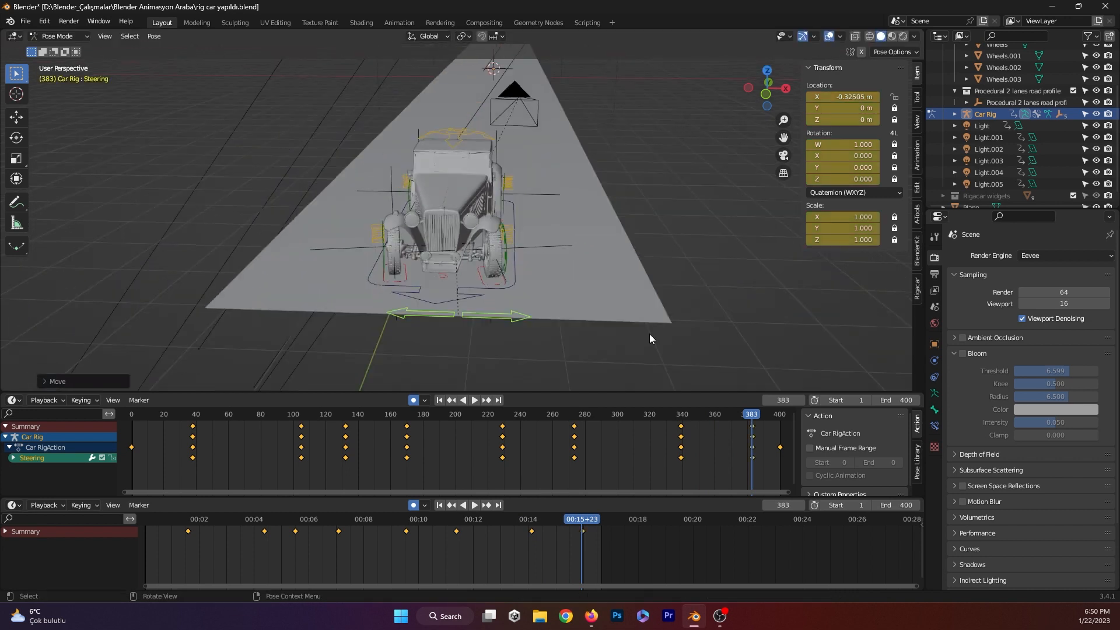
{"action": "middle_click_drag", "start_coordinate": [656, 294], "coordinate": [604, 275]}
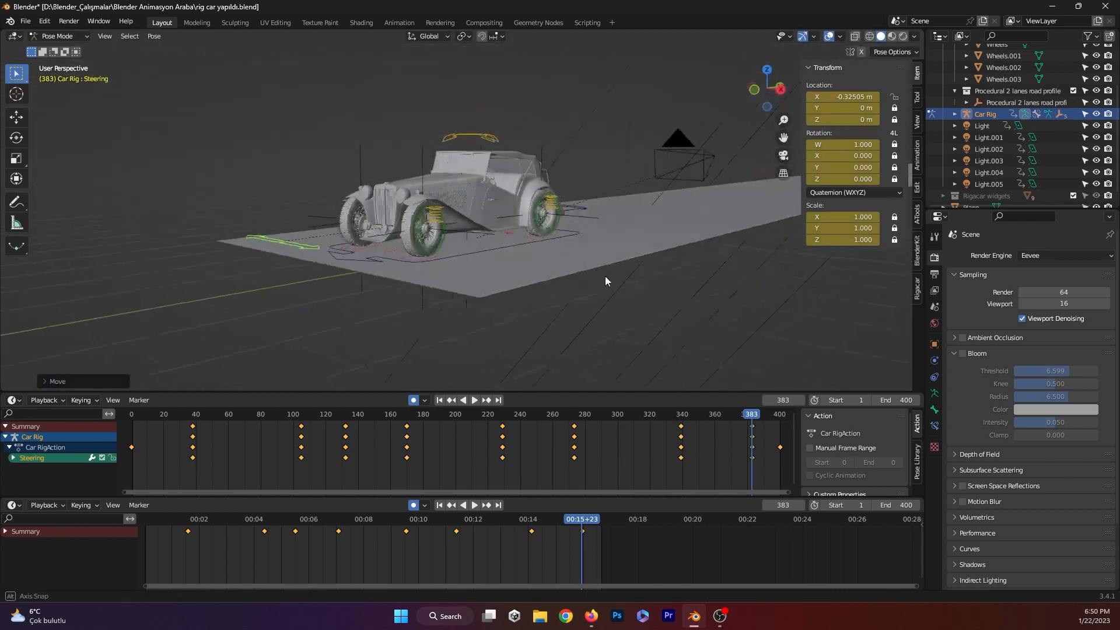
{"action": "key", "text": "g"}
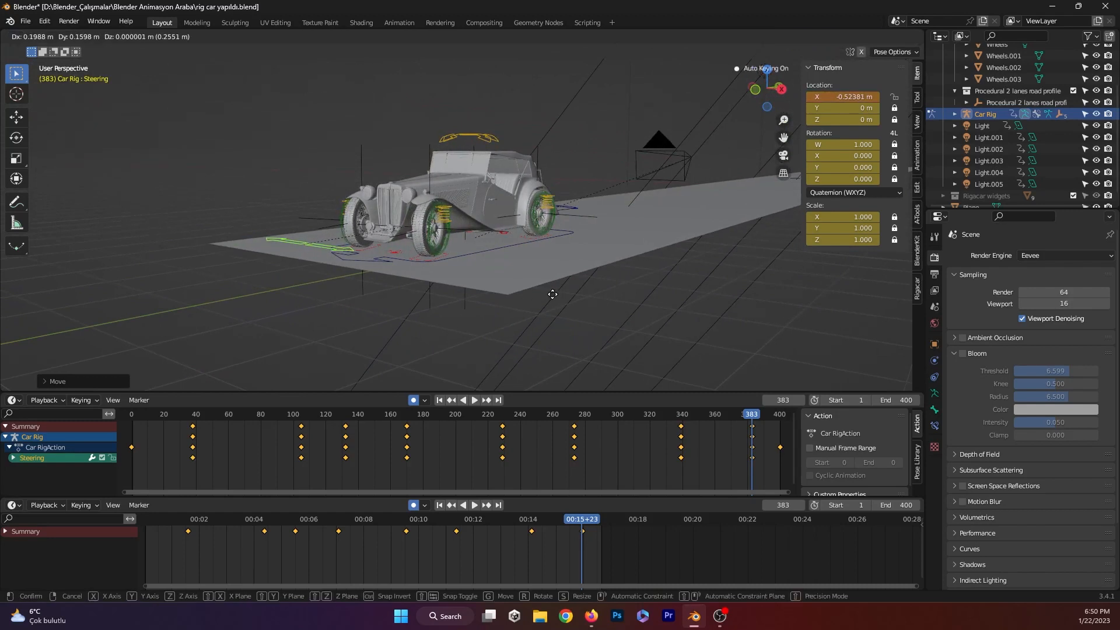
{"action": "left_click", "coordinate": [553, 294]}
- Return the animation to frame 0 and select the car rig's root control at the start of the road
{"action": "scroll", "coordinate": [481, 300], "scroll_direction": "down", "scroll_amount": 2}
{"action": "scroll", "coordinate": [480, 300], "scroll_direction": "down", "scroll_amount": 2}
{"action": "left_click_drag", "start_coordinate": [600, 518], "coordinate": [145, 530]}
{"action": "scroll", "coordinate": [801, 524], "scroll_direction": "up", "scroll_amount": 3}
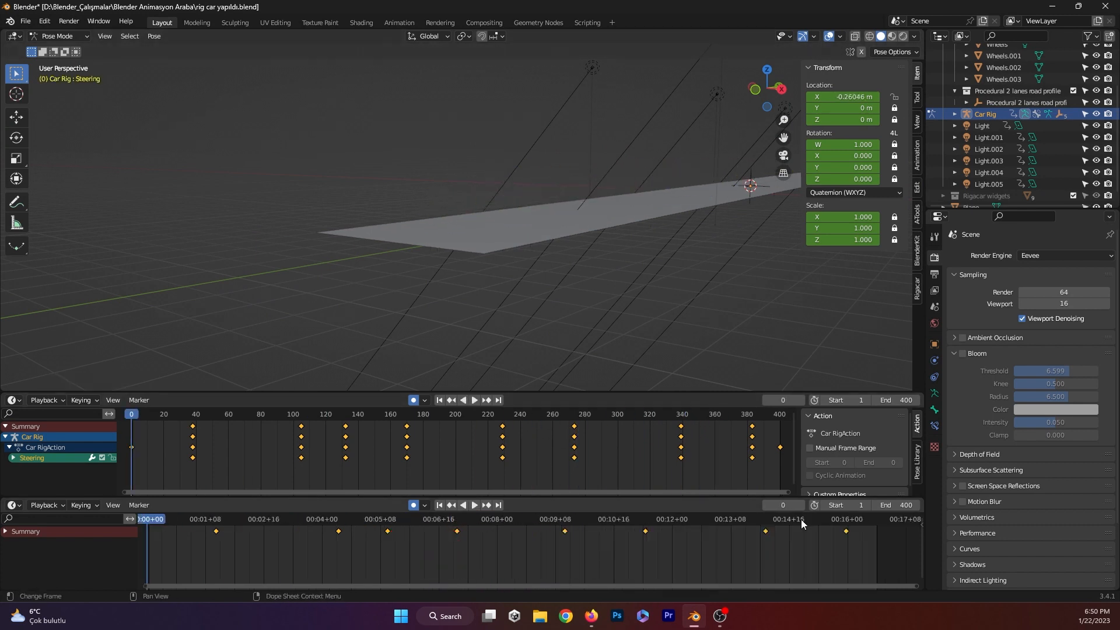
{"action": "left_click_drag", "start_coordinate": [476, 589], "coordinate": [397, 599]}
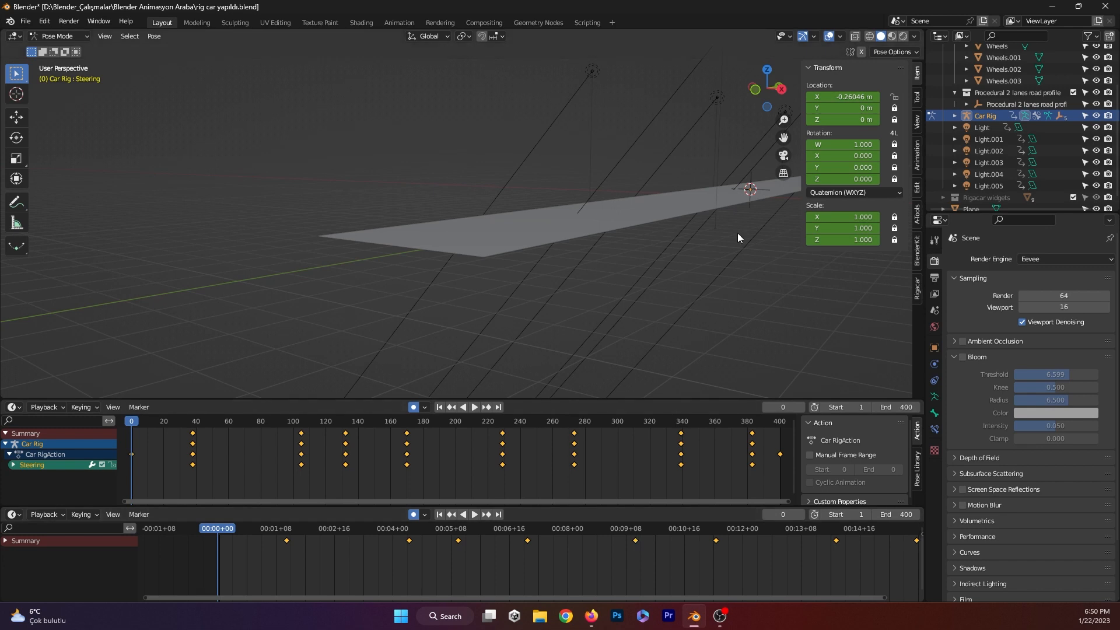
{"action": "middle_click_drag", "start_coordinate": [706, 201], "coordinate": [208, 222]}
{"action": "middle_click_drag", "start_coordinate": [665, 172], "coordinate": [70, 183], "text": "shift"}
{"action": "middle_click_drag", "start_coordinate": [576, 186], "coordinate": [242, 199], "text": "shift"}
{"action": "left_click", "coordinate": [519, 181]}
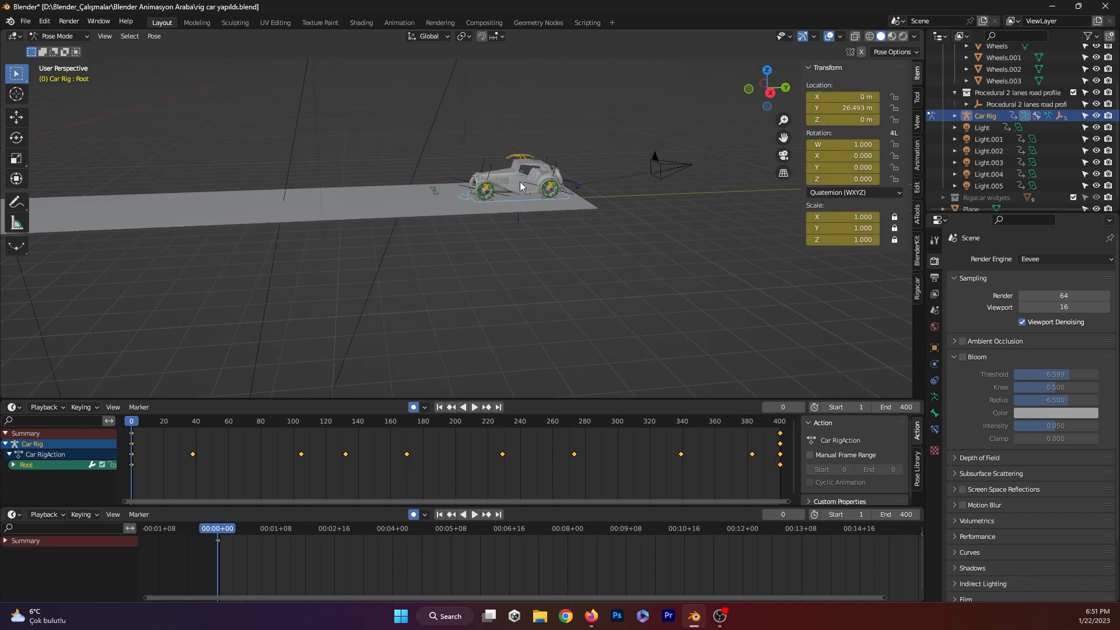
- Select the suspension control above the car and, at frame 1, move it to about X 0.182, Y 0.628, Z -0.218 m
{"action": "scroll", "coordinate": [522, 193], "scroll_direction": "up", "scroll_amount": 4}
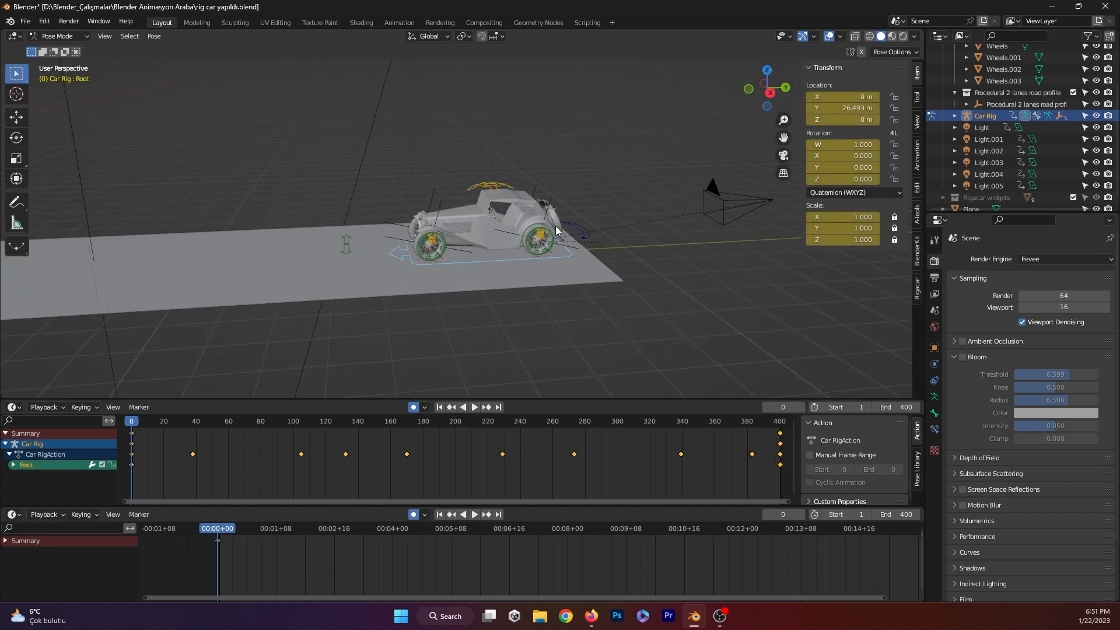
{"action": "left_click", "coordinate": [492, 191]}
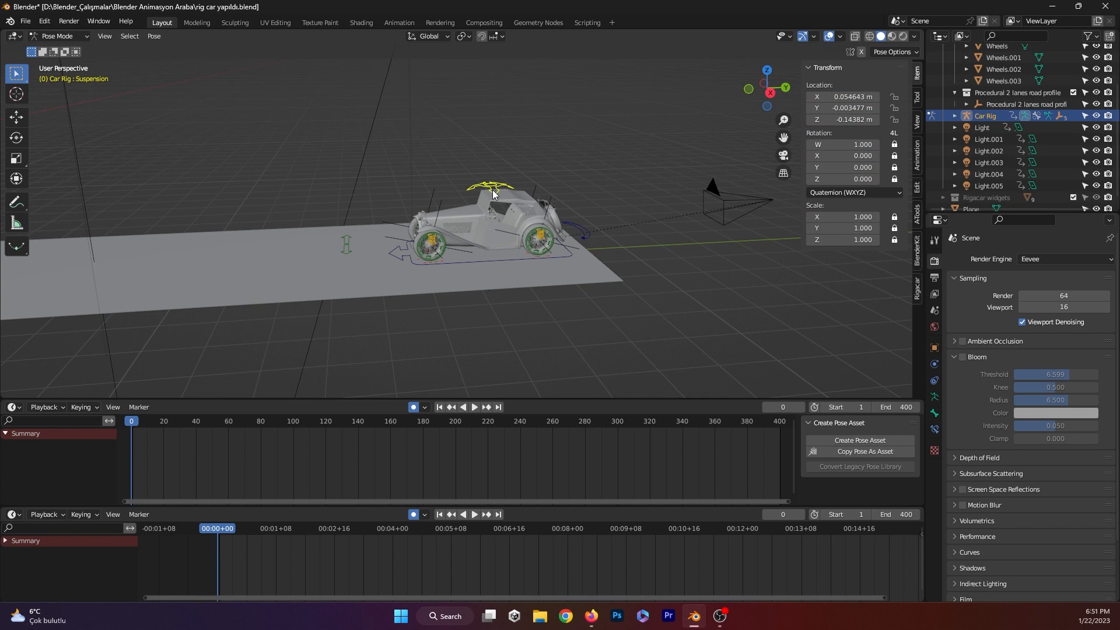
{"action": "key", "text": "g"}
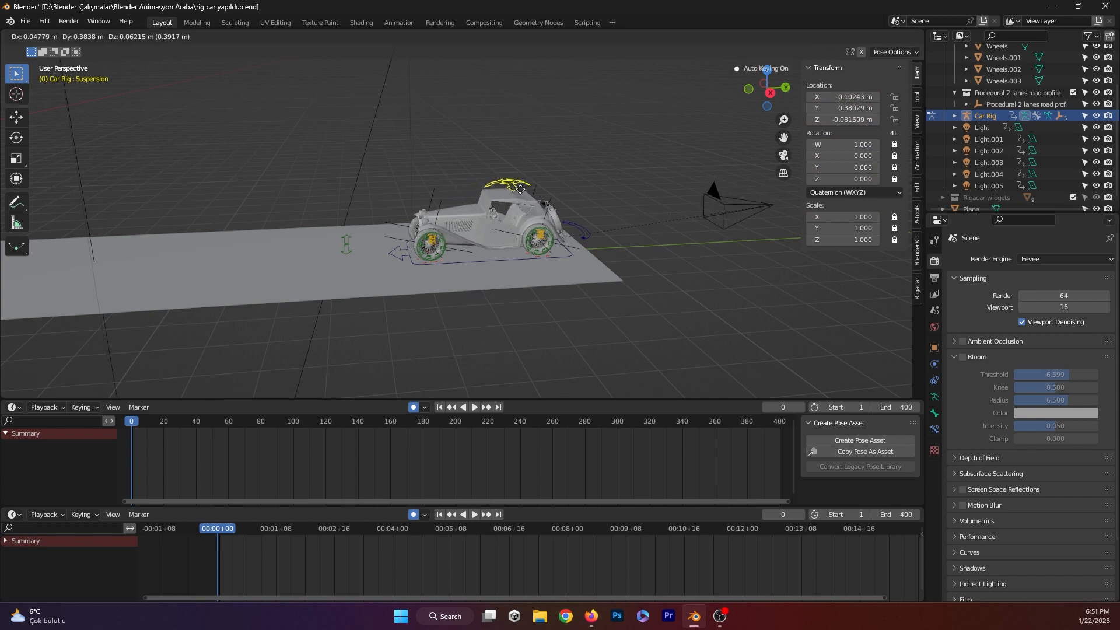
{"action": "left_click", "coordinate": [471, 202]}
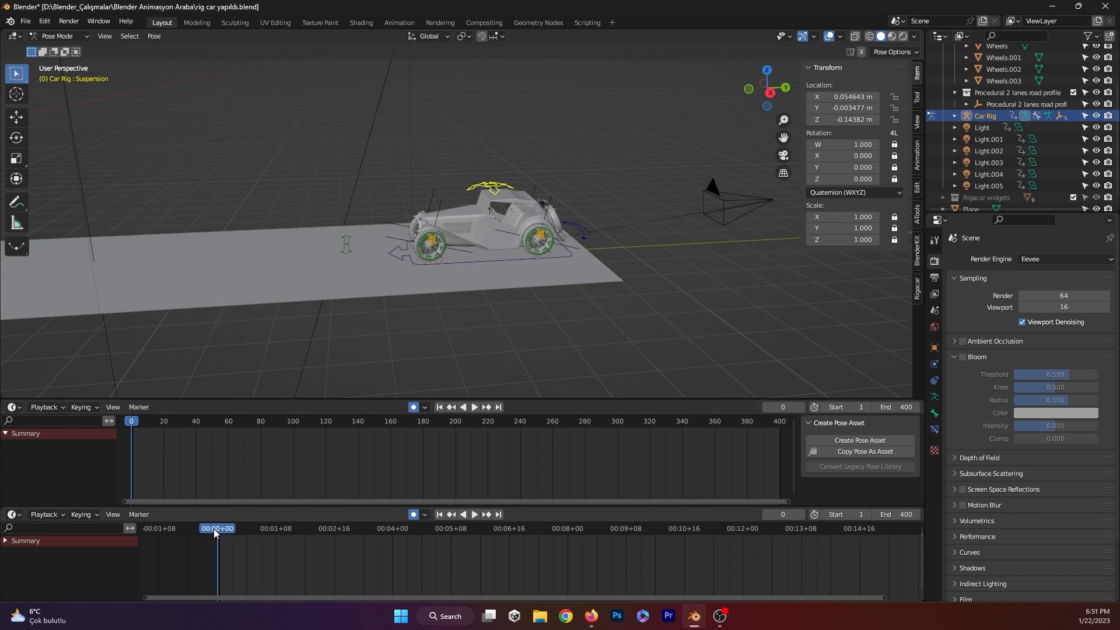
{"action": "left_click_drag", "start_coordinate": [217, 528], "coordinate": [219, 527]}
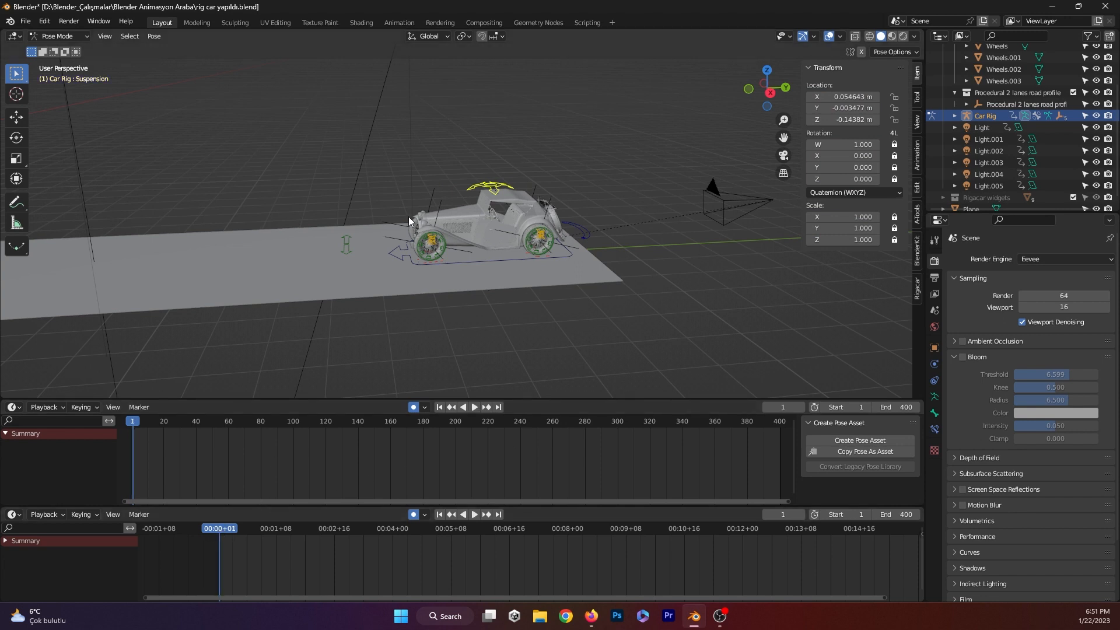
{"action": "key", "text": "g"}
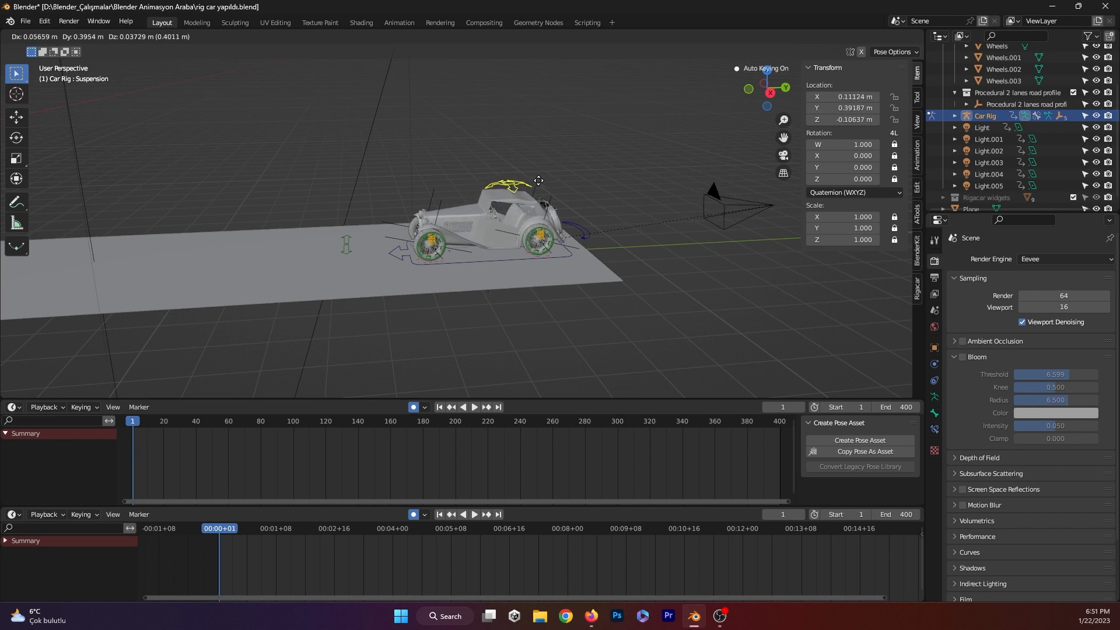
{"action": "left_click", "coordinate": [550, 186]}
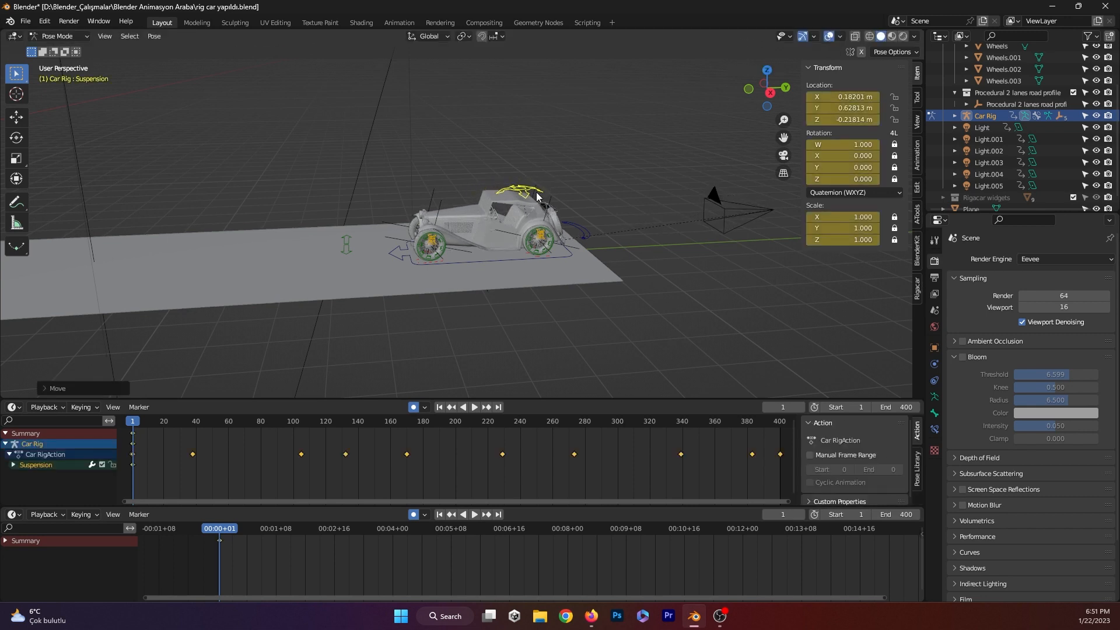
- At frame 33, move the suspension control forward to about X 0.086, Y 0.179, Z -0.145 m
{"action": "left_click_drag", "start_coordinate": [230, 531], "coordinate": [278, 532]}
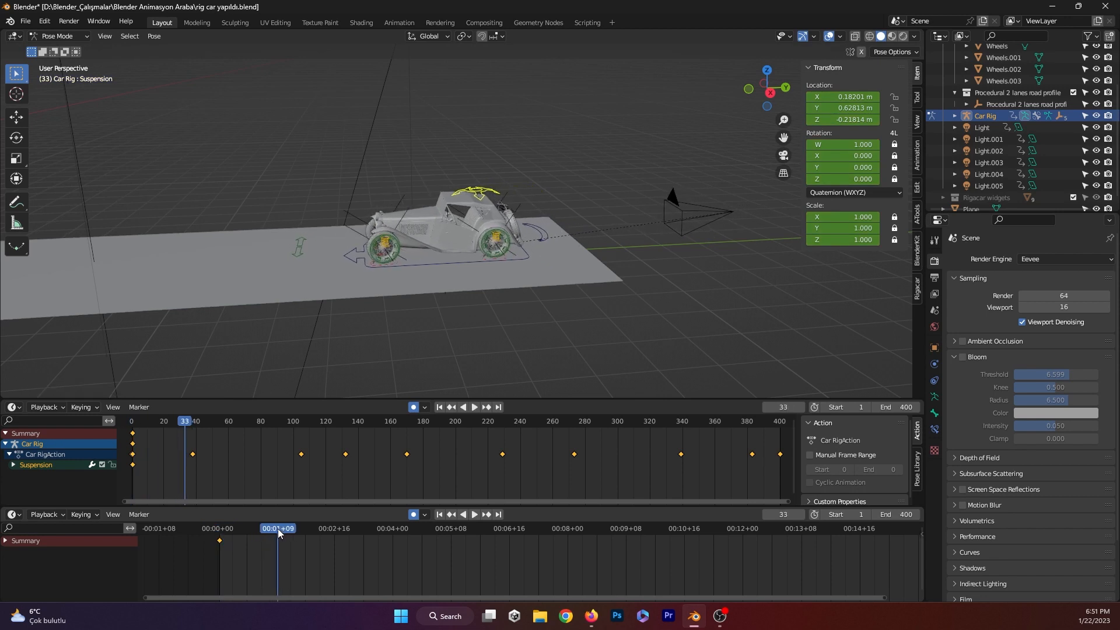
{"action": "key", "text": "g"}
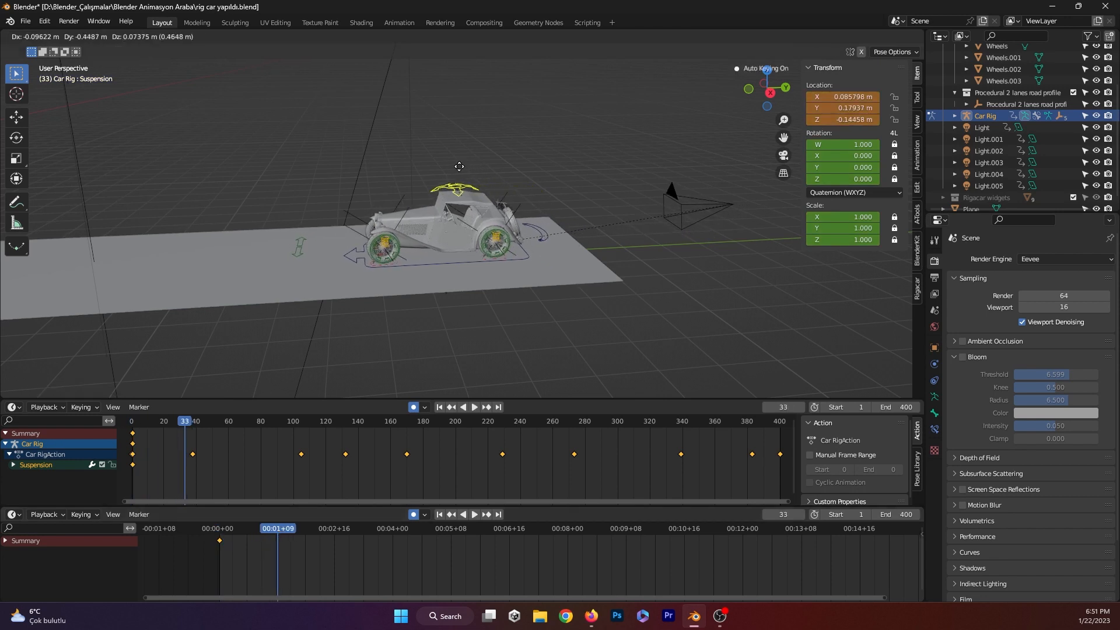
{"action": "left_click", "coordinate": [459, 166]}
- Play back the suspension motion, then at frame 0 move the suspension control slightly further toward the car's rear
{"action": "key", "text": "shift+ctrl+space"}
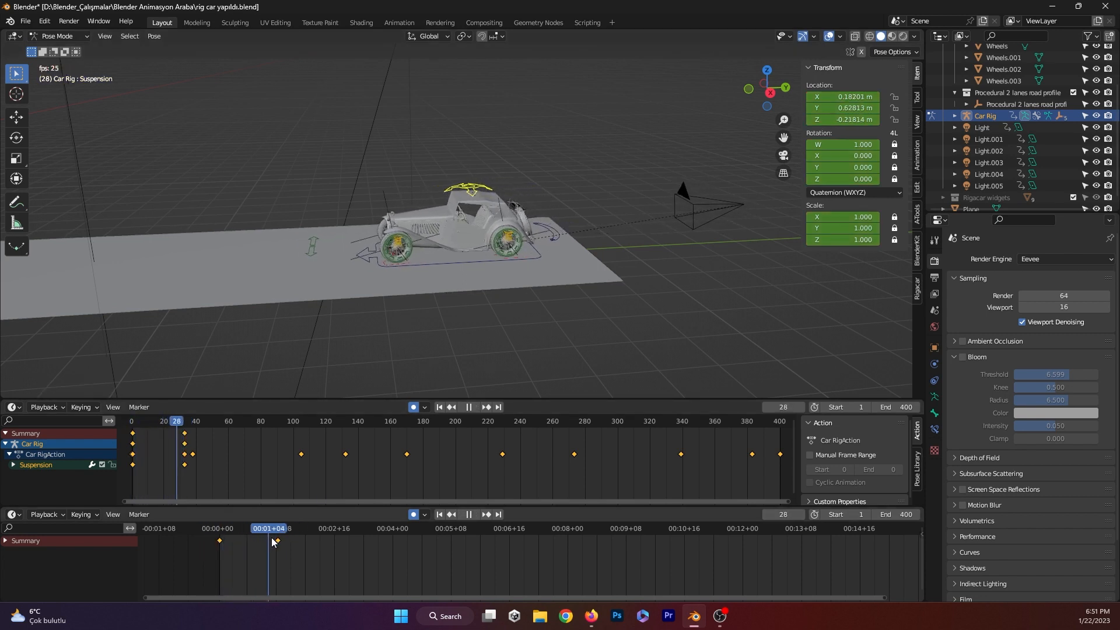
{"action": "key", "text": "space"}
{"action": "left_click_drag", "start_coordinate": [308, 529], "coordinate": [220, 538]}
{"action": "key", "text": "g"}
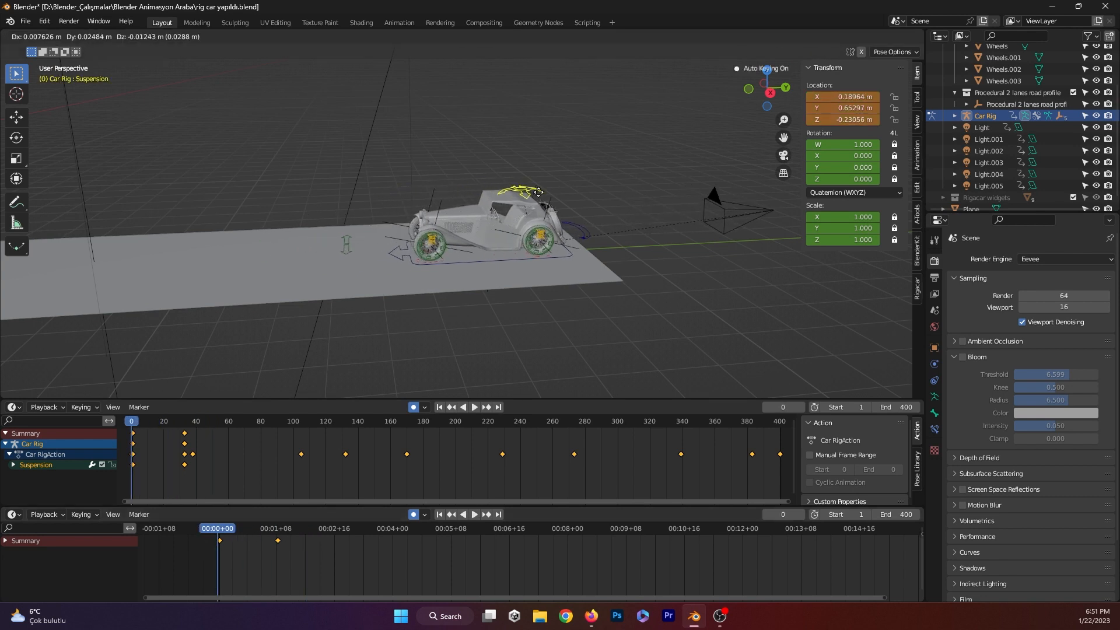
{"action": "left_click", "coordinate": [546, 197]}
- At frame 91, move the suspension control sideways in top view to about X -0.753 m, Y 0.103 m
{"action": "key", "text": "space"}
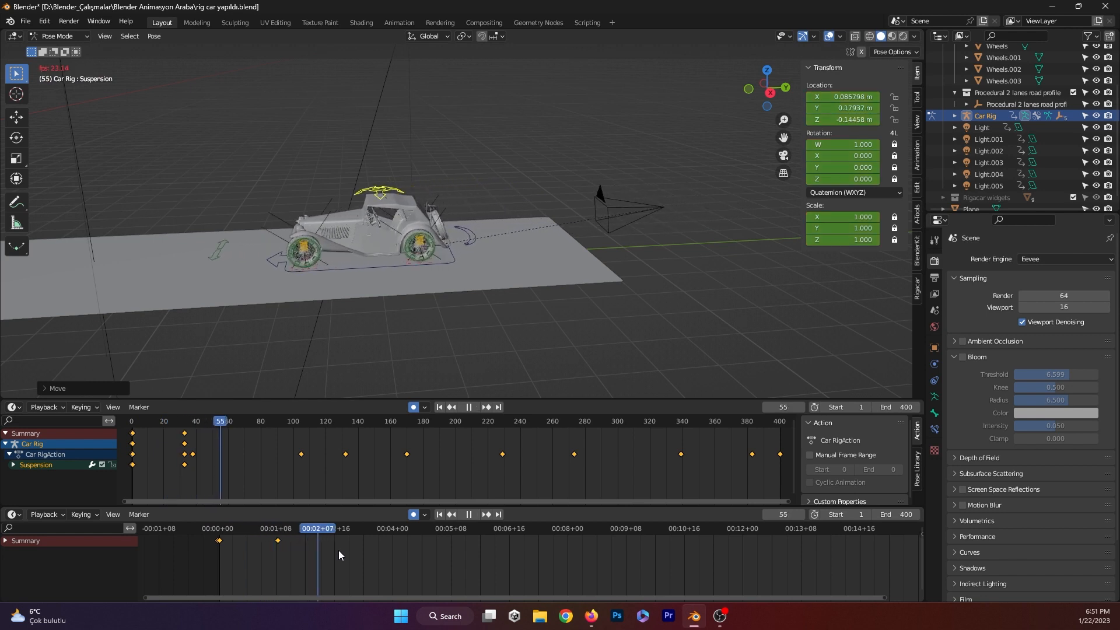
{"action": "key", "text": "space"}
{"action": "left_click_drag", "start_coordinate": [349, 529], "coordinate": [383, 525]}
{"action": "key", "text": "g"}
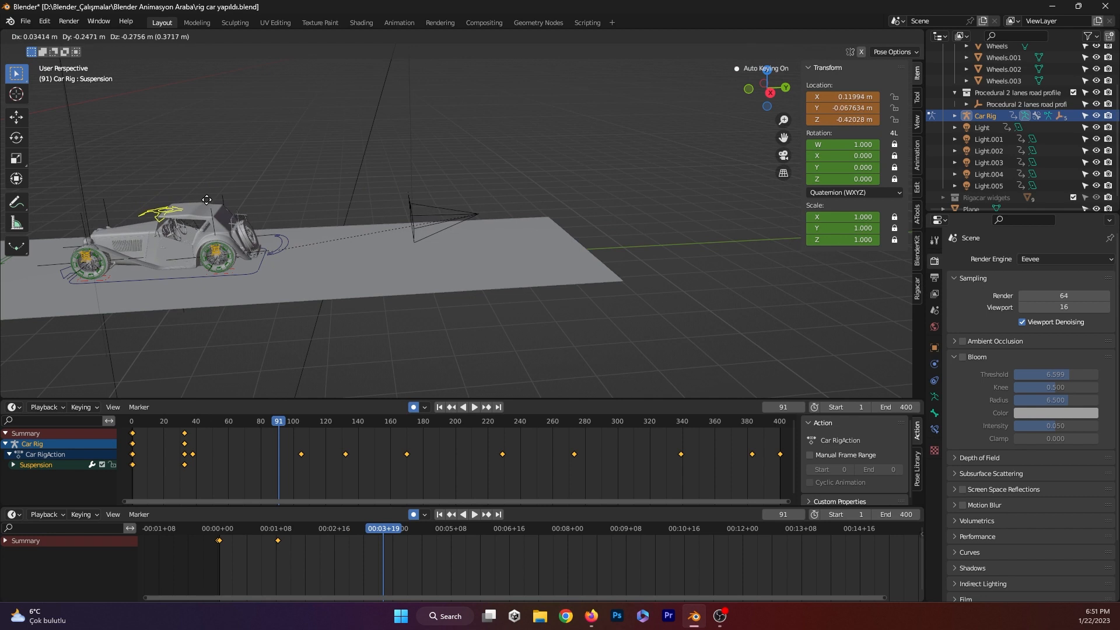
{"action": "right_click", "coordinate": [258, 198]}
{"action": "key", "text": "KP_7"}
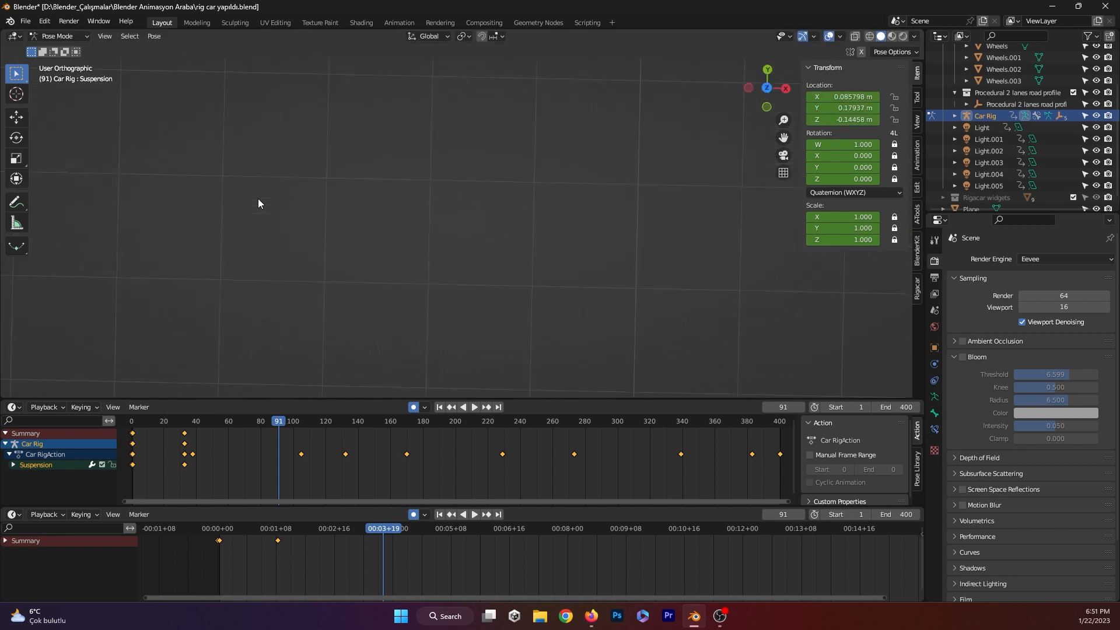
{"action": "key", "text": "KP_Decimal"}
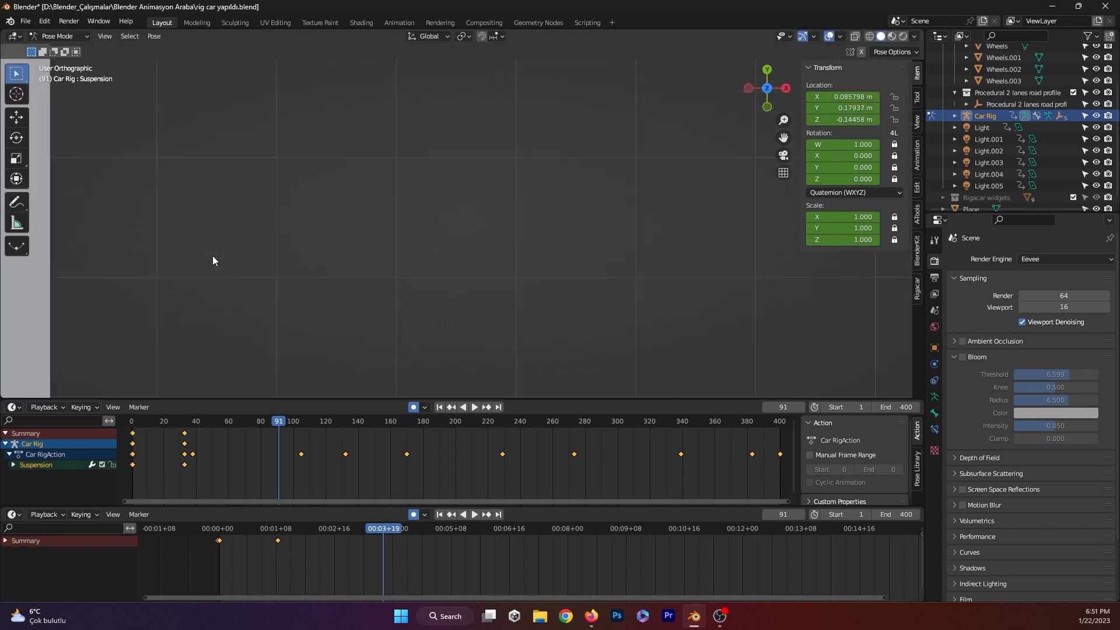
{"action": "scroll", "coordinate": [213, 256], "scroll_direction": "down", "scroll_amount": 10}
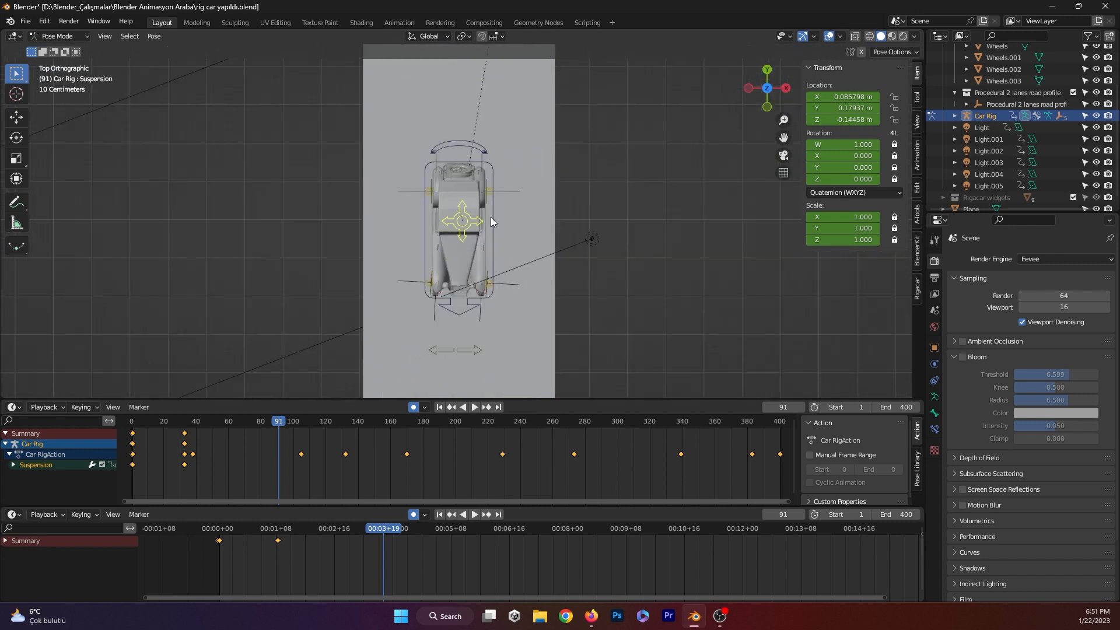
{"action": "key", "text": "g"}
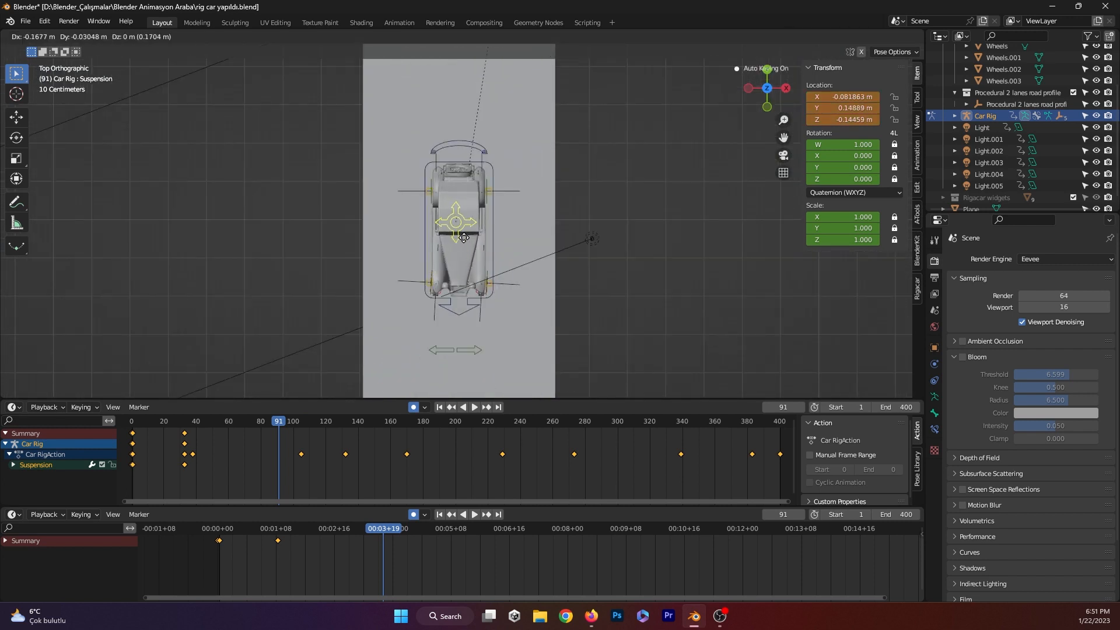
{"action": "left_click", "coordinate": [440, 239]}
- At frame 130, move the suspension control to the opposite side, to about X 0.923 m, Y 0.356 m
{"action": "left_click_drag", "start_coordinate": [385, 527], "coordinate": [455, 528]}
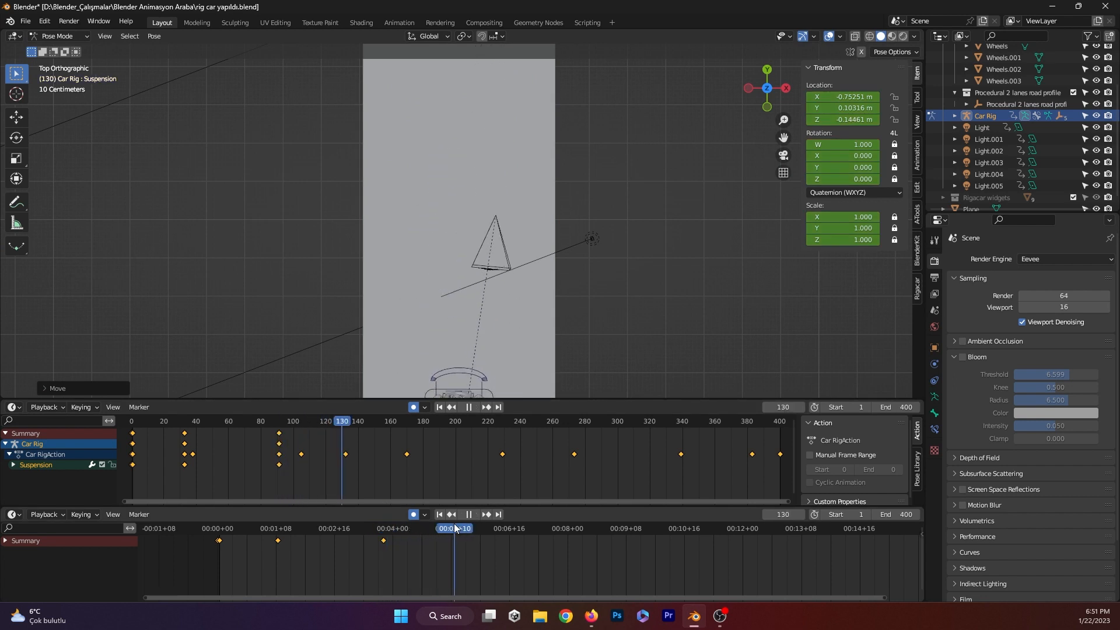
{"action": "scroll", "coordinate": [507, 279], "scroll_direction": "down", "scroll_amount": 4}
{"action": "key", "text": "g"}
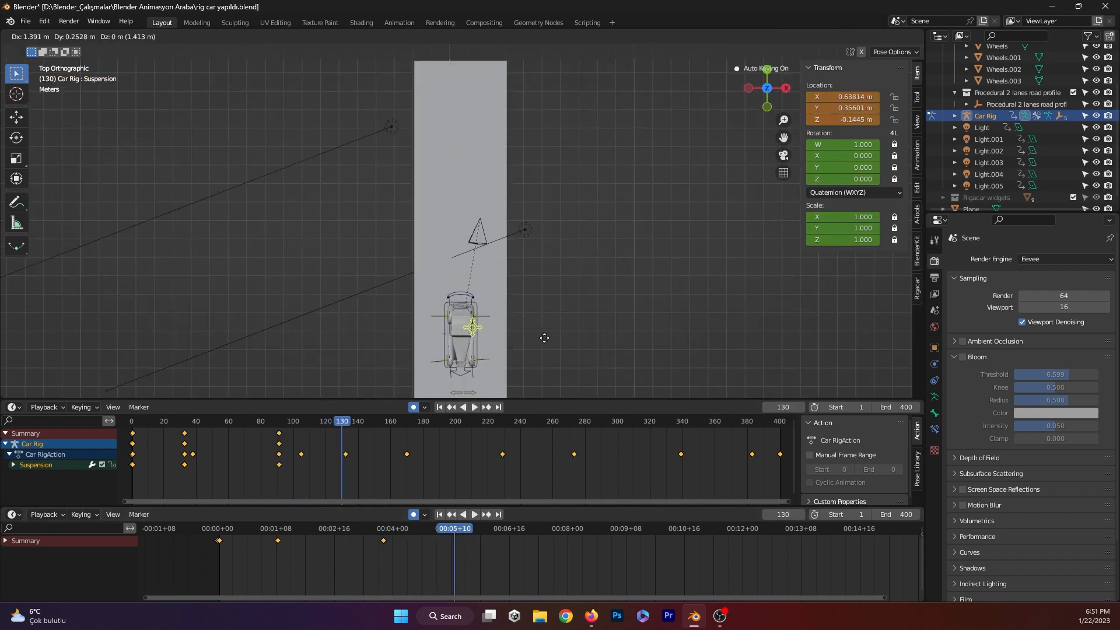
{"action": "left_click", "coordinate": [547, 338]}
- Play forward to frame 177 and move the suspension control across to about X -1.909 m, Y 0.073 m
{"action": "scroll", "coordinate": [531, 327], "scroll_direction": "down", "scroll_amount": 3}
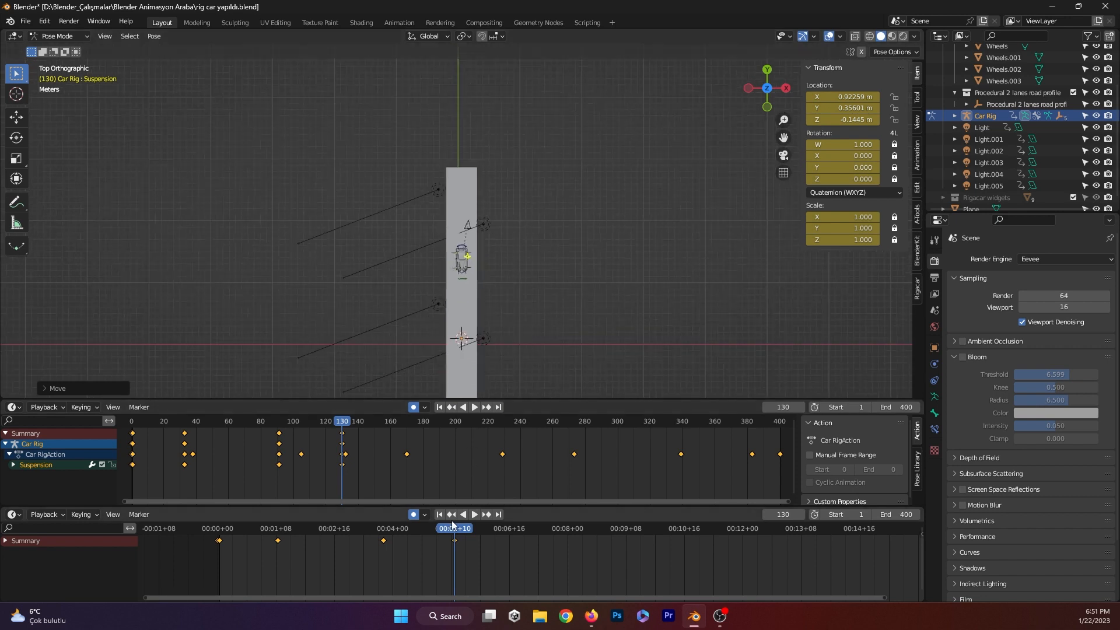
{"action": "key", "text": "space"}
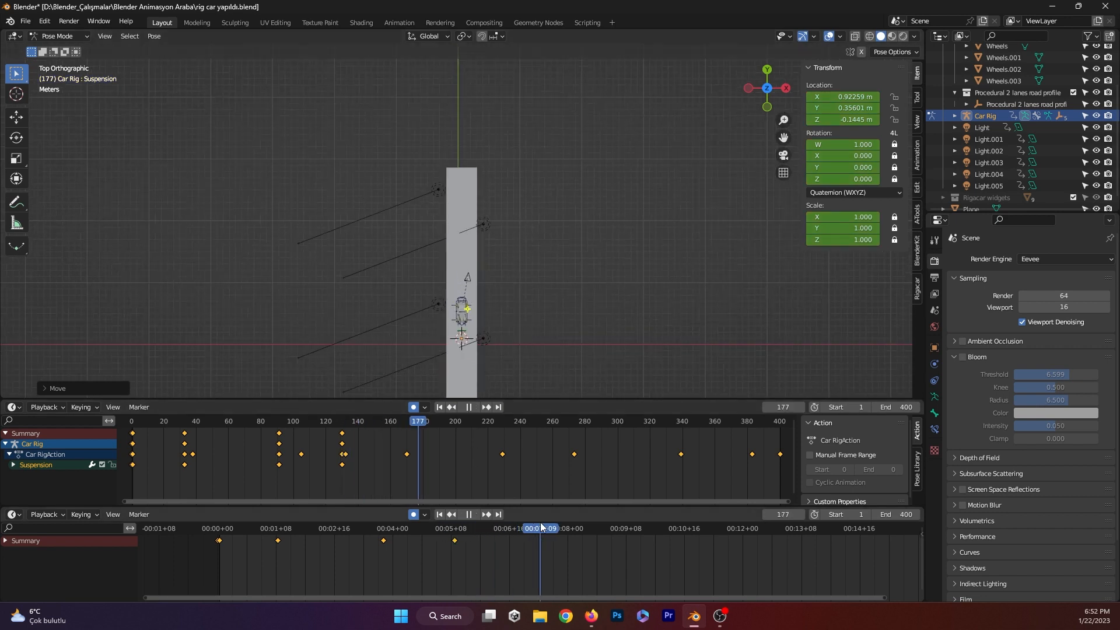
{"action": "key", "text": "space"}
{"action": "key", "text": "g"}
{"action": "left_click", "coordinate": [508, 358]}
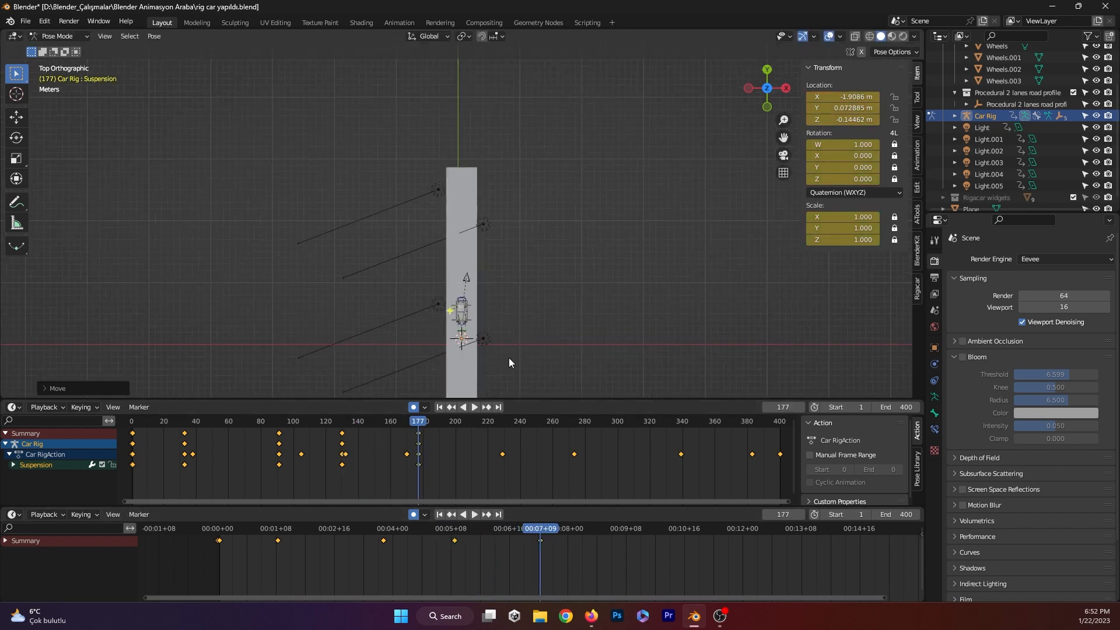
- At frame 225, move the suspension control back across the car to about X 0.330 m, Y 0.095 m
{"action": "left_click_drag", "start_coordinate": [540, 521], "coordinate": [628, 527]}
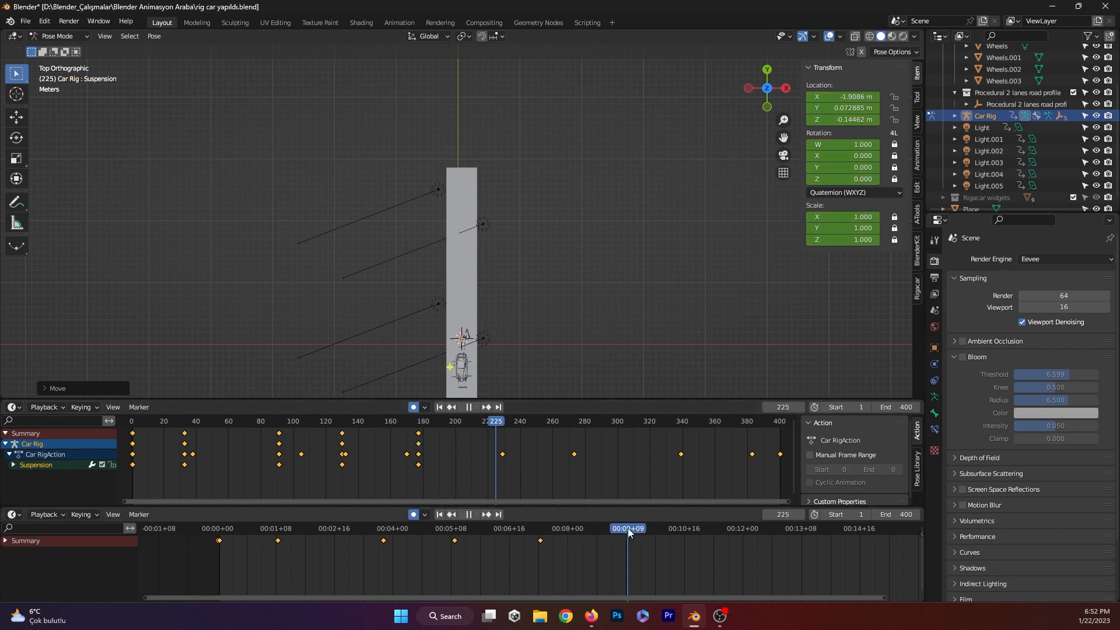
{"action": "scroll", "coordinate": [543, 324], "scroll_direction": "down", "scroll_amount": 3}
{"action": "scroll", "coordinate": [528, 326], "scroll_direction": "up", "scroll_amount": 5}
{"action": "scroll", "coordinate": [528, 326], "scroll_direction": "down", "scroll_amount": 4}
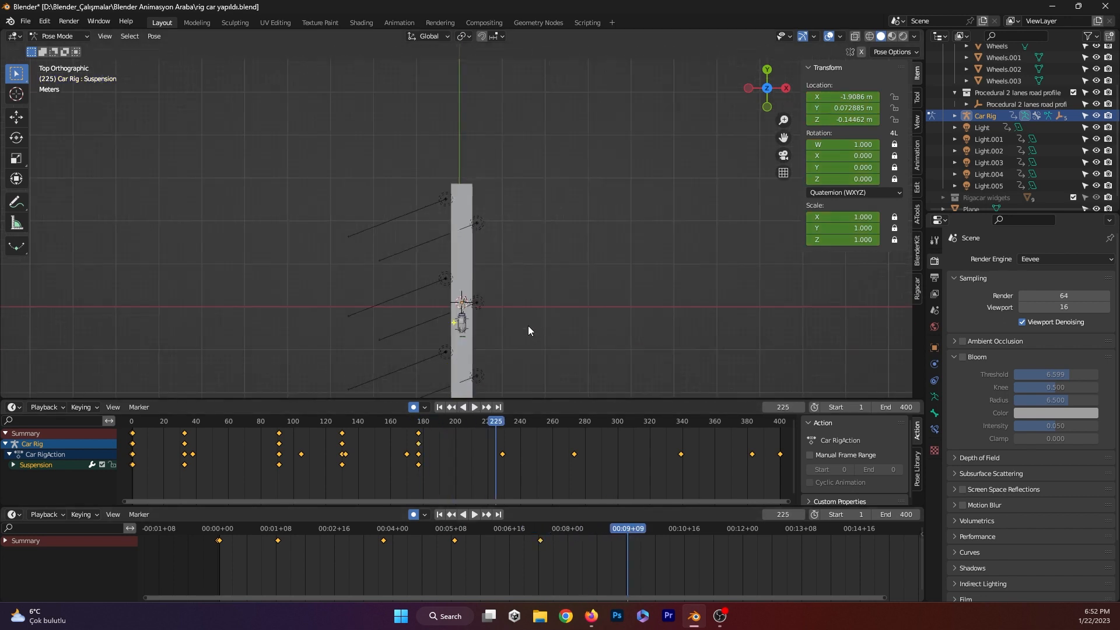
{"action": "key", "text": "KP_Decimal"}
{"action": "scroll", "coordinate": [528, 326], "scroll_direction": "down", "scroll_amount": 12}
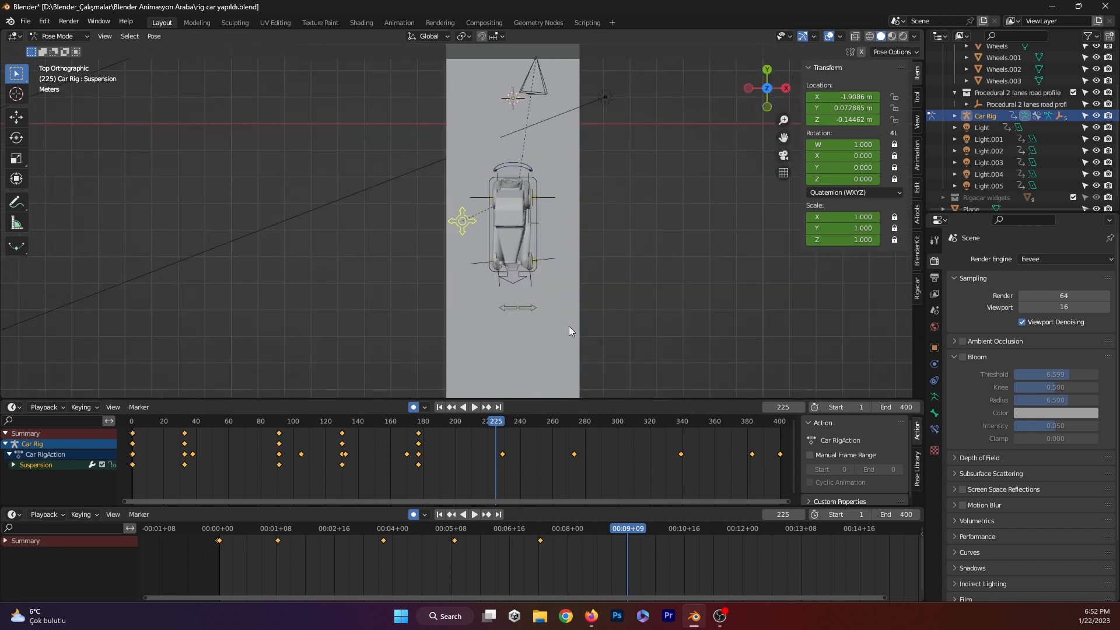
{"action": "left_click", "coordinate": [657, 308]}
- At frame 279, move the suspension control to the car's opposite side, to about X -1.691 m, Y -0.397 m
{"action": "left_click_drag", "start_coordinate": [637, 534], "coordinate": [742, 531]}
{"action": "scroll", "coordinate": [742, 531], "scroll_direction": "up", "scroll_amount": 3}
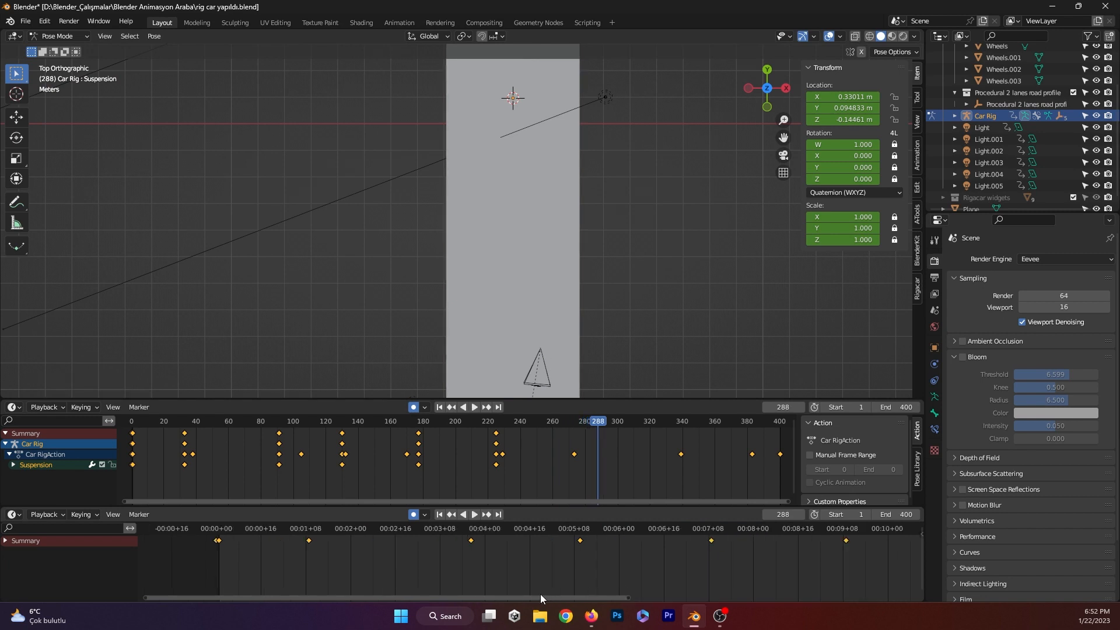
{"action": "key", "text": "Down"}
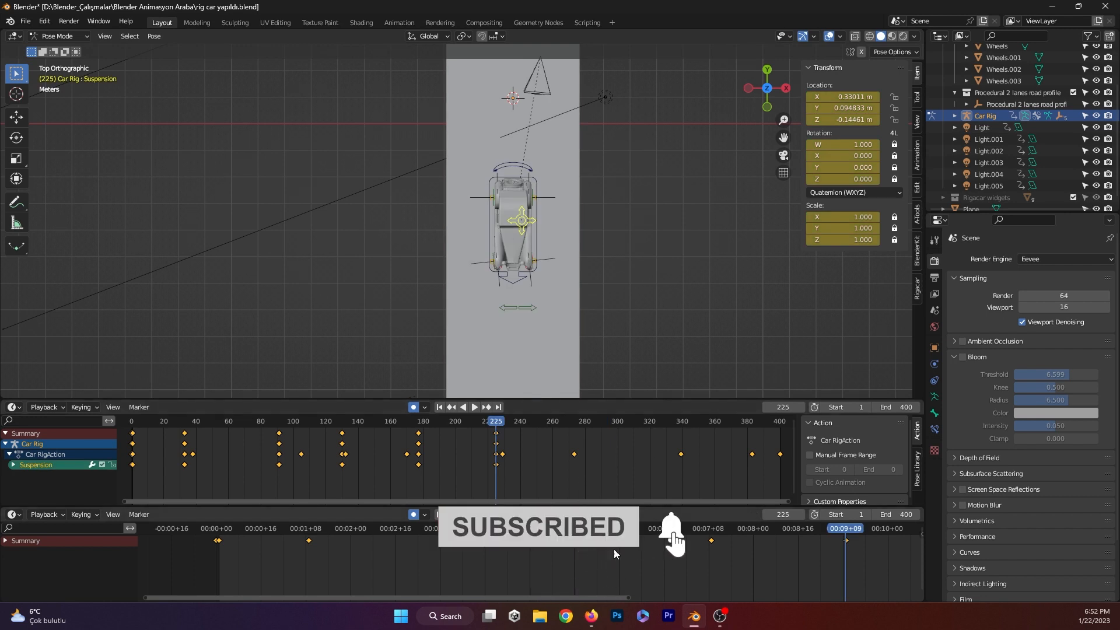
{"action": "scroll", "coordinate": [538, 212], "scroll_direction": "down", "scroll_amount": 4}
{"action": "middle_click_drag", "start_coordinate": [531, 319], "coordinate": [558, 159], "text": "shift"}
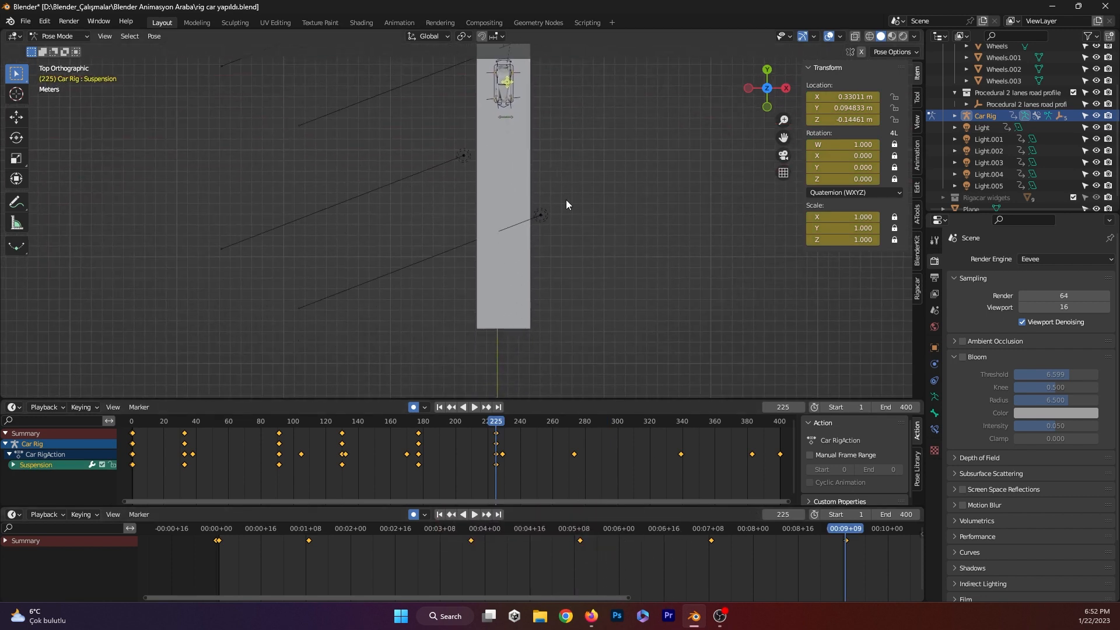
{"action": "scroll", "coordinate": [625, 547], "scroll_direction": "down", "scroll_amount": 4}
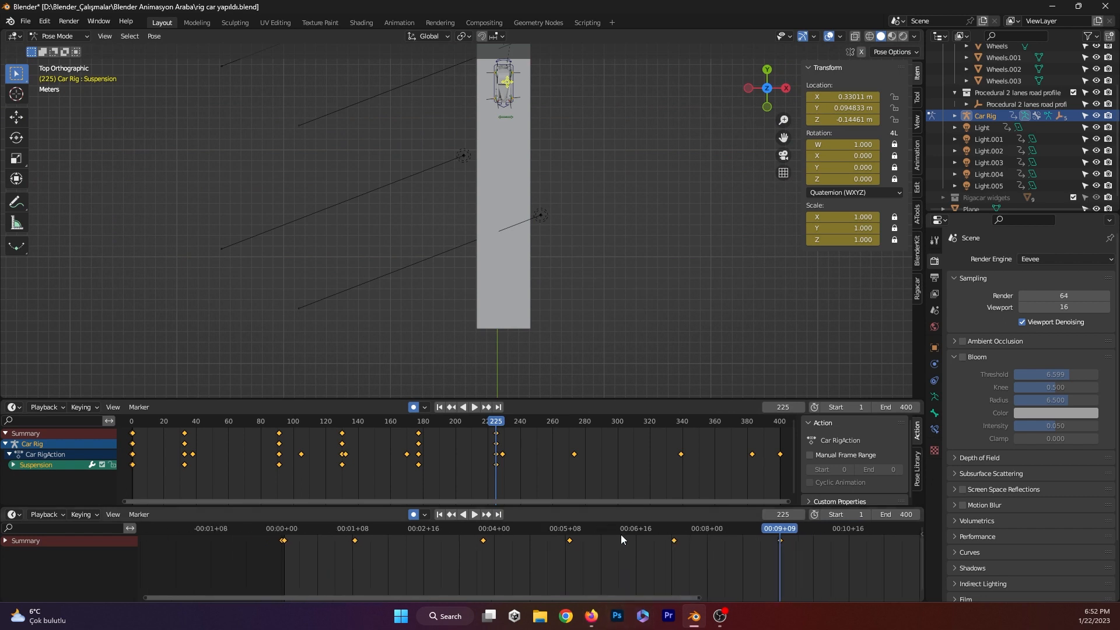
{"action": "left_click_drag", "start_coordinate": [676, 523], "coordinate": [743, 529]}
{"action": "key", "text": "g"}
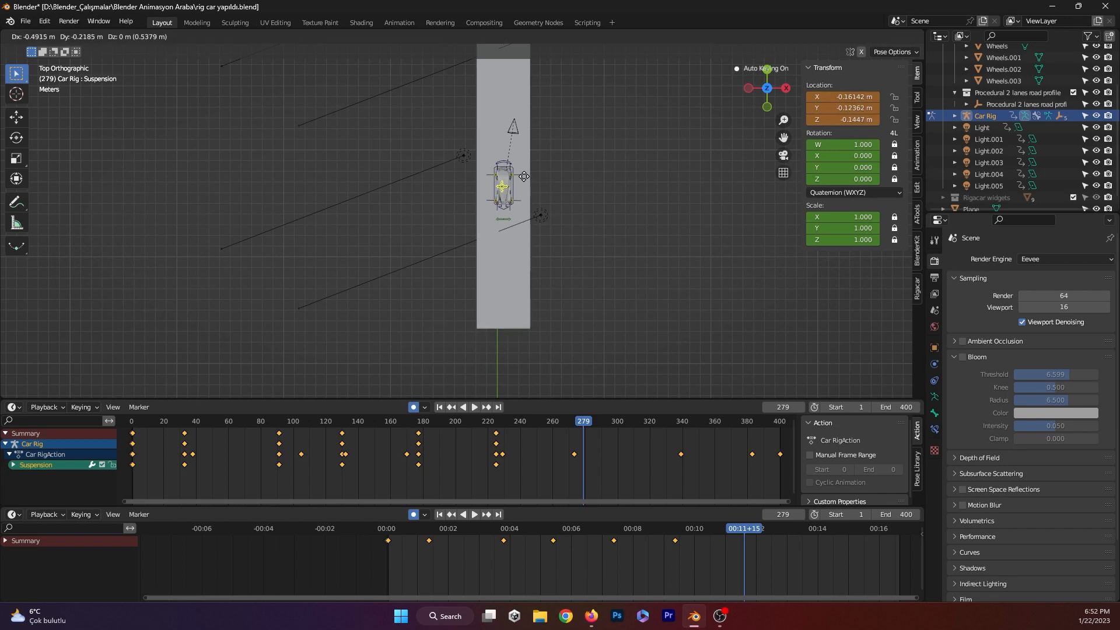
{"action": "left_click", "coordinate": [508, 182]}
- At frame 336, move the suspension control across to about X 1.040 m, Y -0.233 m
{"action": "left_click_drag", "start_coordinate": [746, 534], "coordinate": [817, 533]}
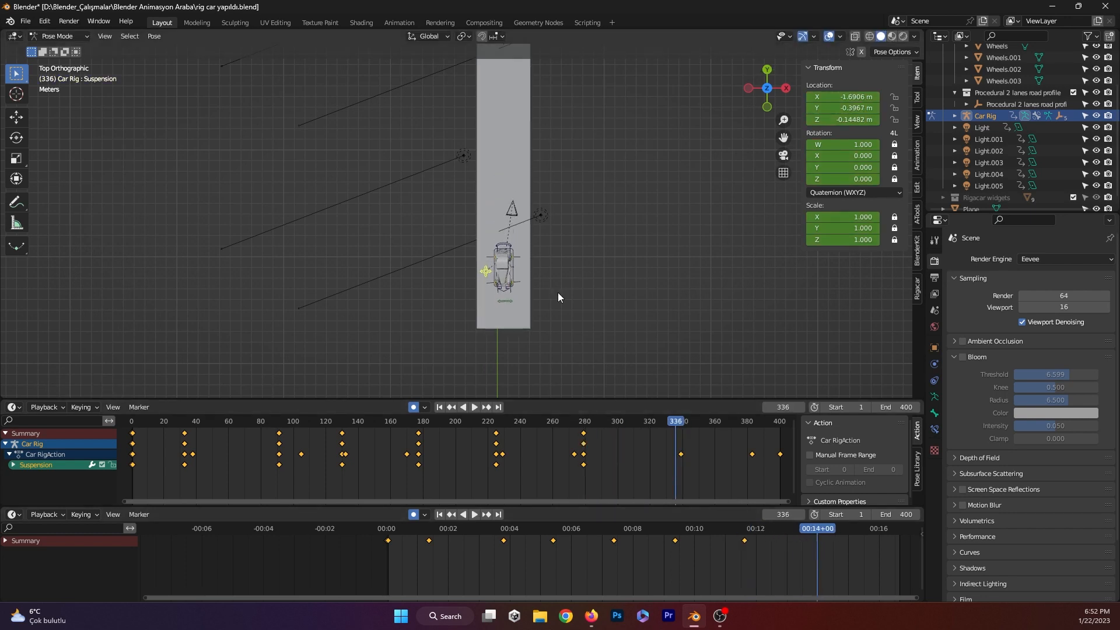
{"action": "key", "text": "g"}
{"action": "left_click", "coordinate": [568, 264]}
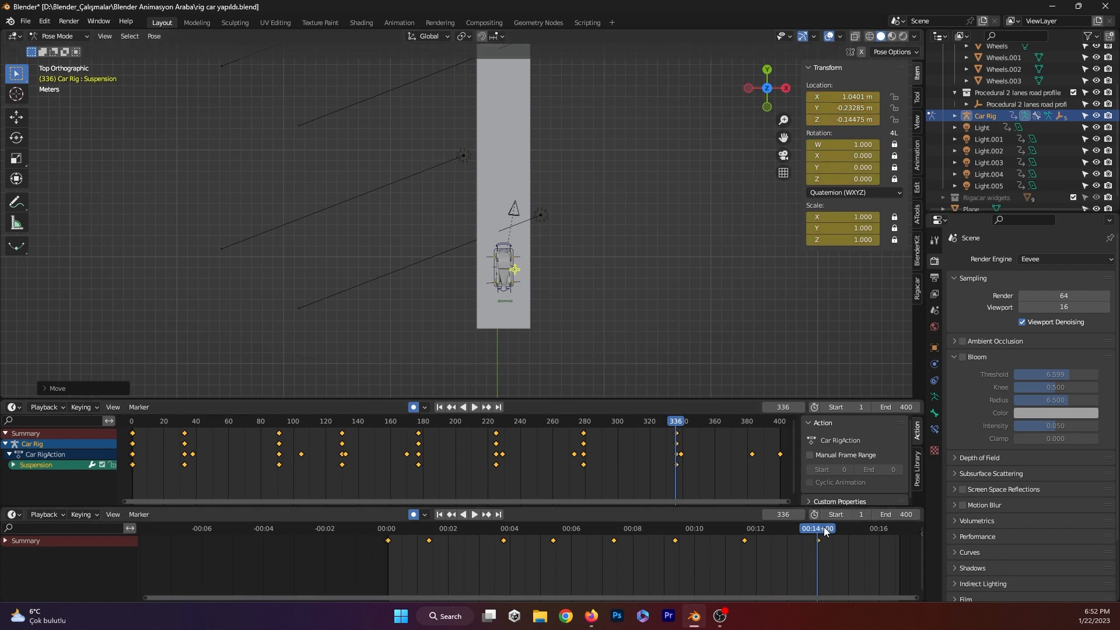
- At frame 399, move the suspension control sideways and up to about X 2.813 m, Y 0.111 m, Z 0.320 m
{"action": "key", "text": "space"}
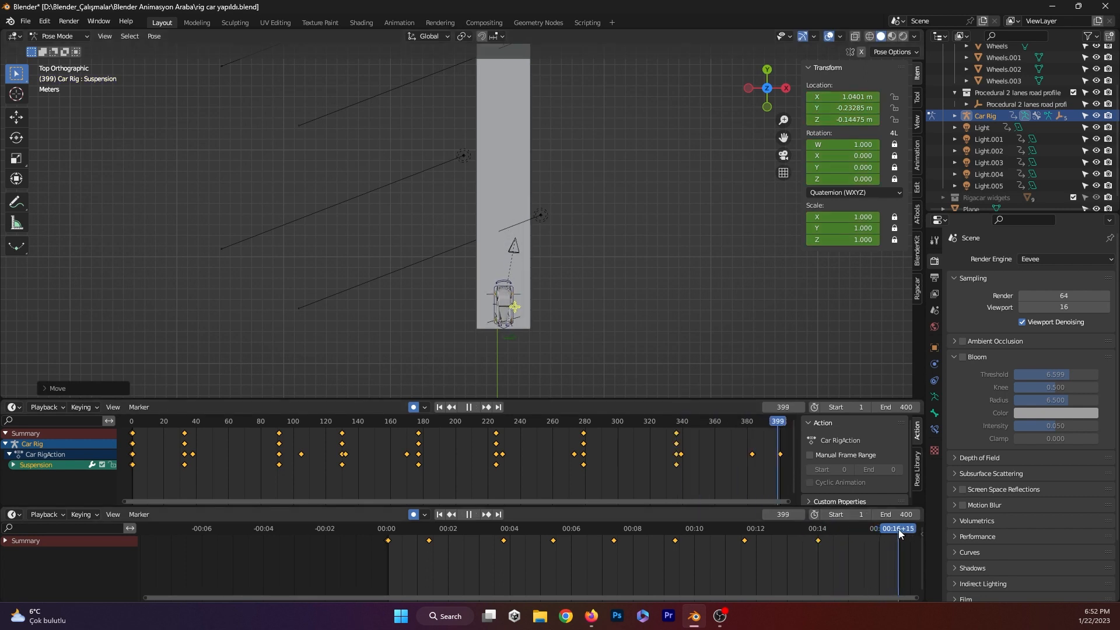
{"action": "key", "text": "space"}
{"action": "key", "text": "g"}
{"action": "left_click", "coordinate": [548, 322]}
{"action": "middle_click_drag", "start_coordinate": [564, 354], "coordinate": [369, 258]}
{"action": "middle_click_drag", "start_coordinate": [292, 286], "coordinate": [552, 271], "text": "shift"}
{"action": "key", "text": "g"}
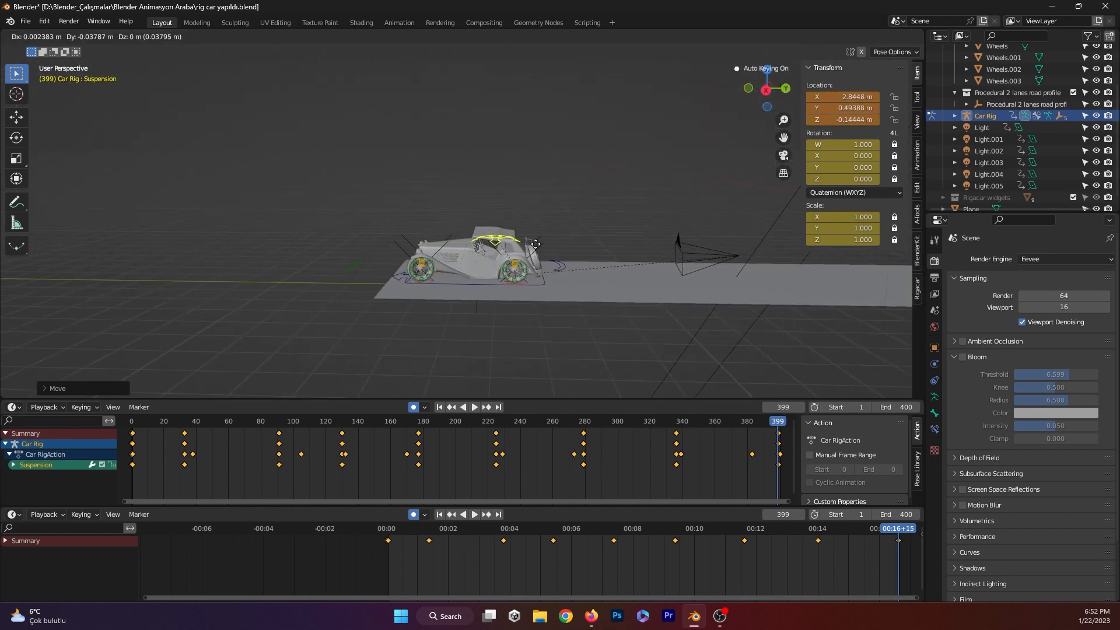
{"action": "left_click", "coordinate": [521, 227]}
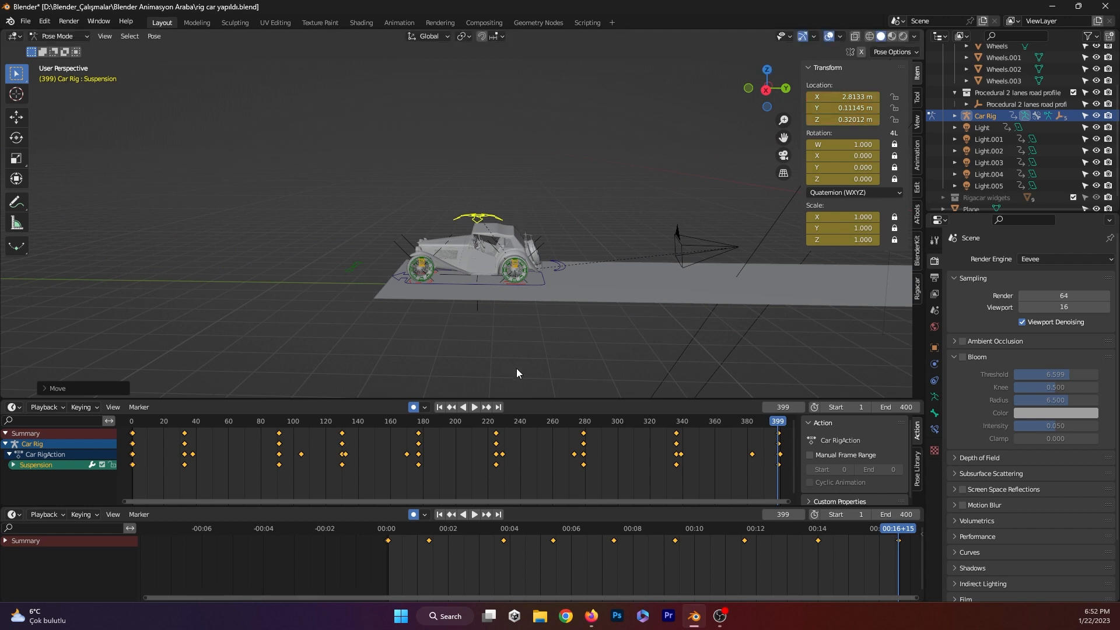
- Play the whole car animation from frame 0 through the camera view, then return to frame 1
{"action": "left_click_drag", "start_coordinate": [891, 526], "coordinate": [213, 540]}
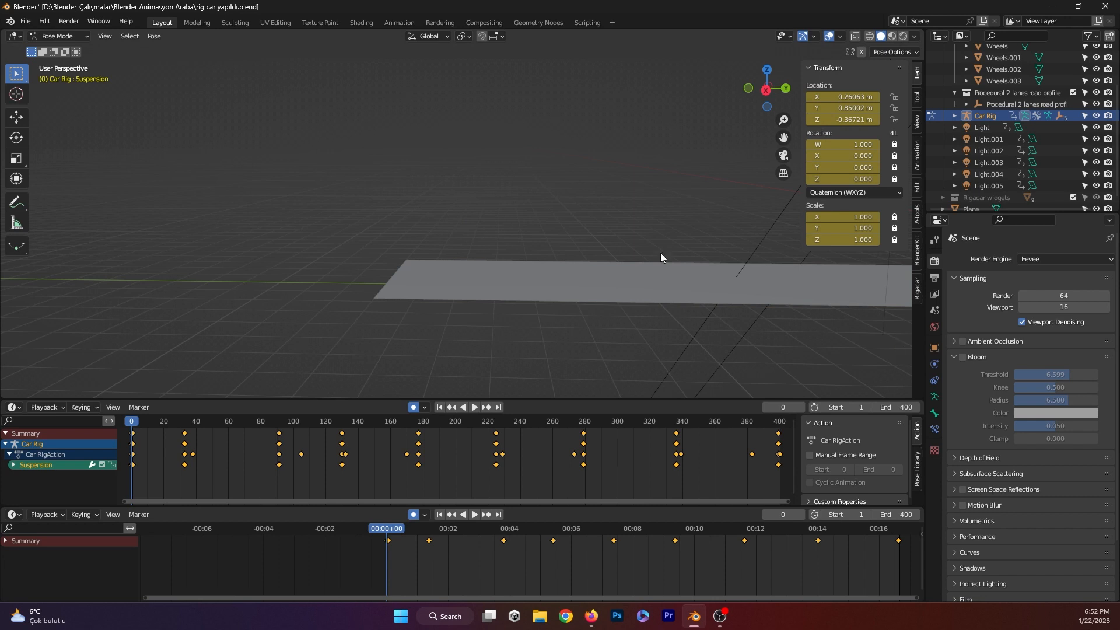
{"action": "left_click", "coordinate": [312, 185]}
{"action": "key", "text": "KP_0"}
{"action": "key", "text": "space"}
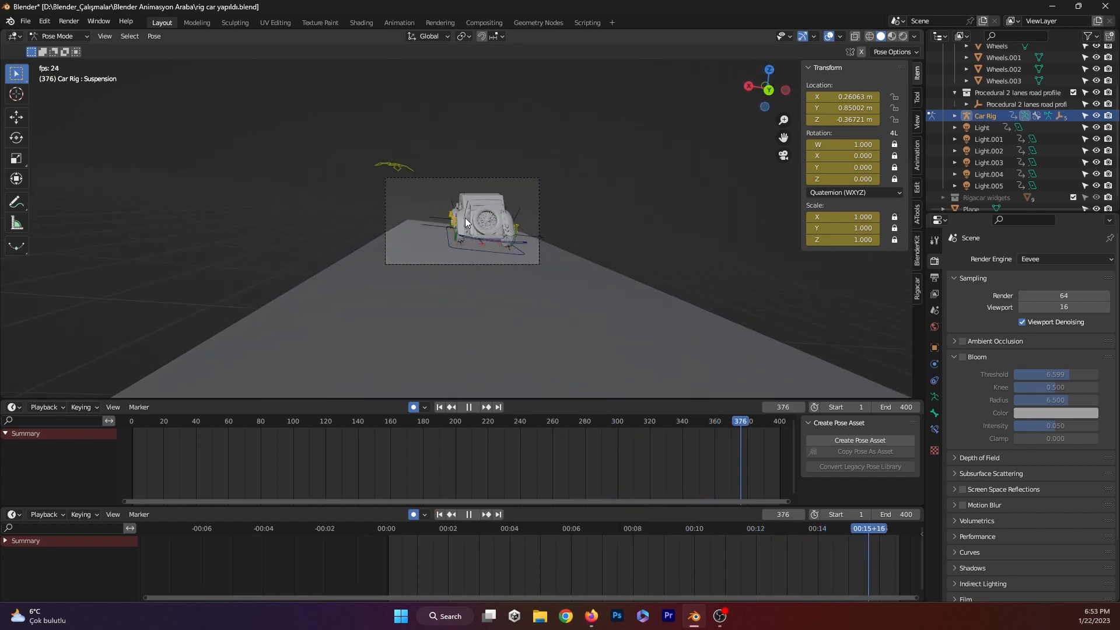
{"action": "key", "text": "space"}
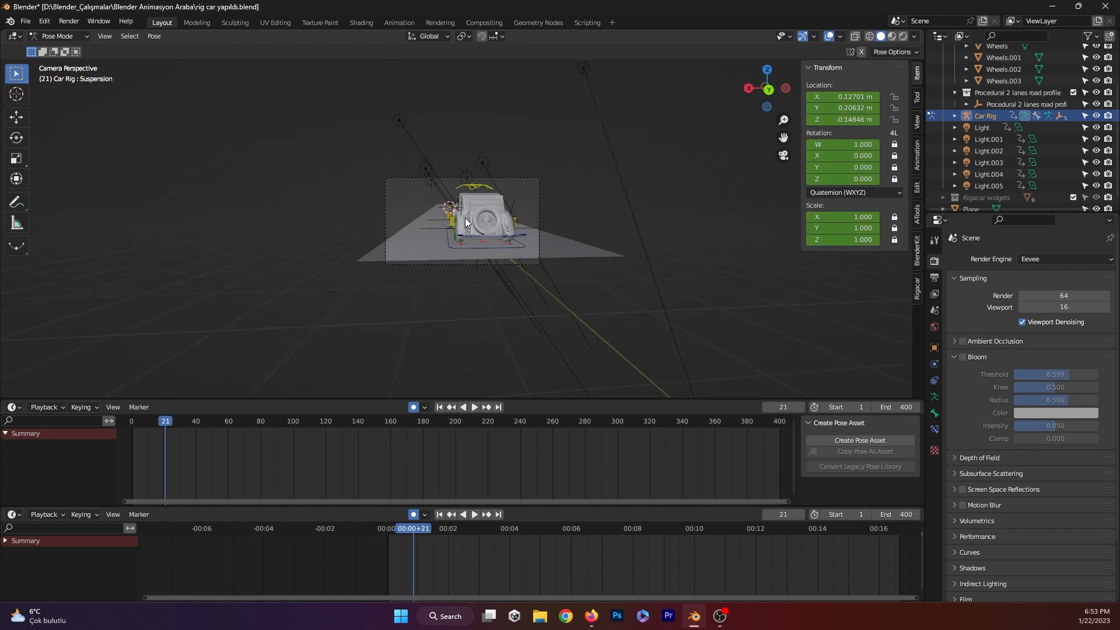
{"action": "key", "text": "space"}
{"action": "left_click_drag", "start_coordinate": [416, 529], "coordinate": [387, 531]}
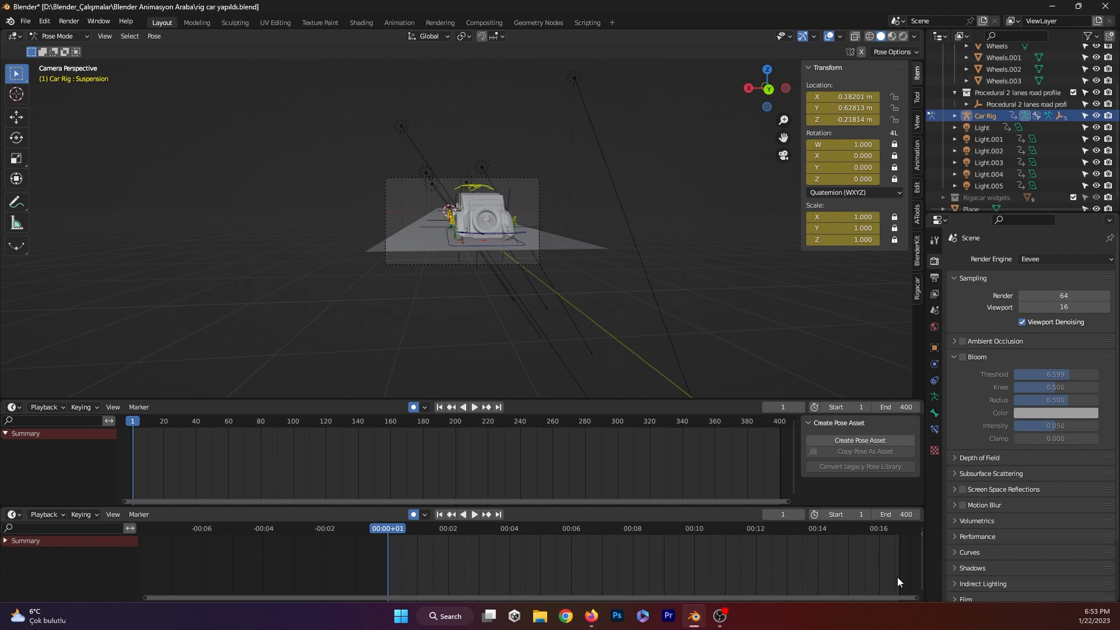
- Switch to Object Mode and lock the camera behind the car to the view, looking through it
{"action": "middle_click_drag", "start_coordinate": [522, 350], "coordinate": [254, 325]}
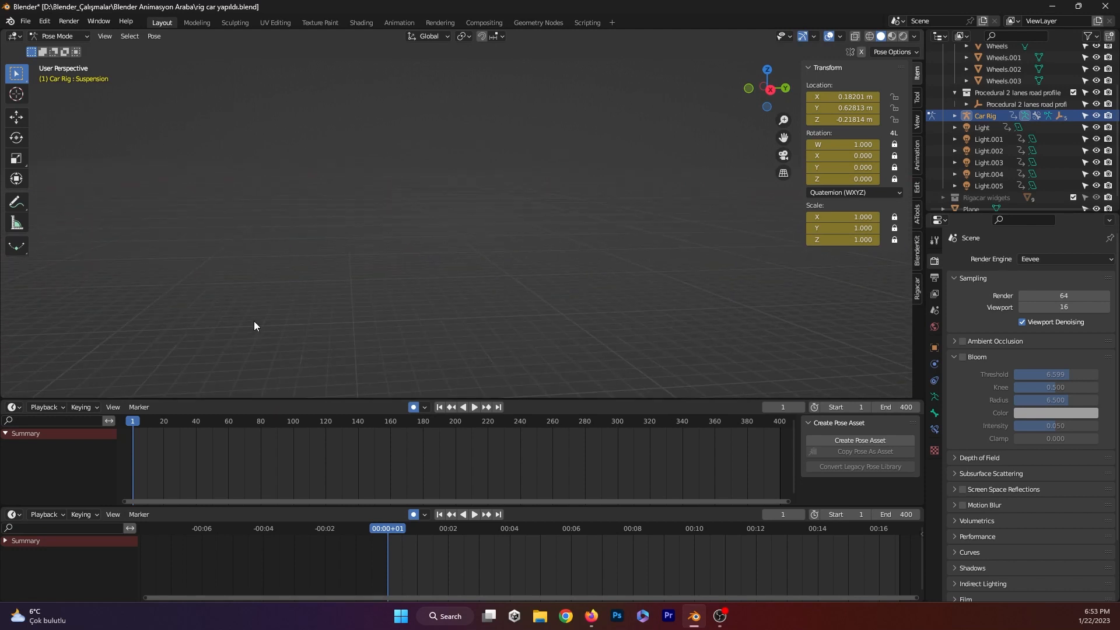
{"action": "middle_click_drag", "start_coordinate": [570, 239], "coordinate": [607, 275]}
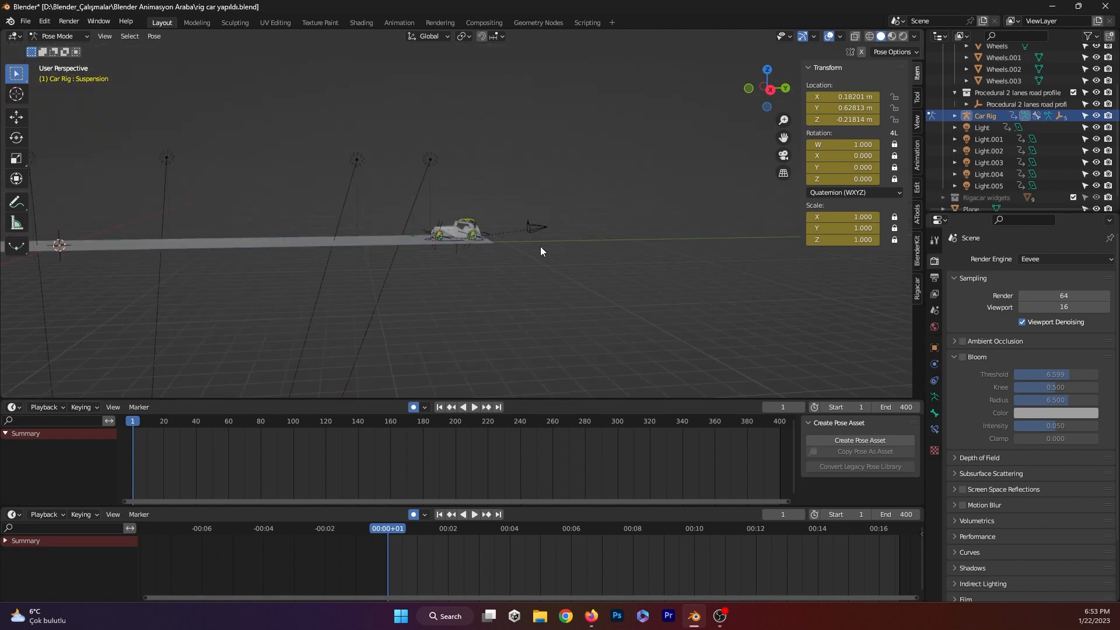
{"action": "left_click", "coordinate": [68, 34]}
{"action": "left_click", "coordinate": [65, 48]}
{"action": "middle_click_drag", "start_coordinate": [530, 341], "coordinate": [566, 271]}
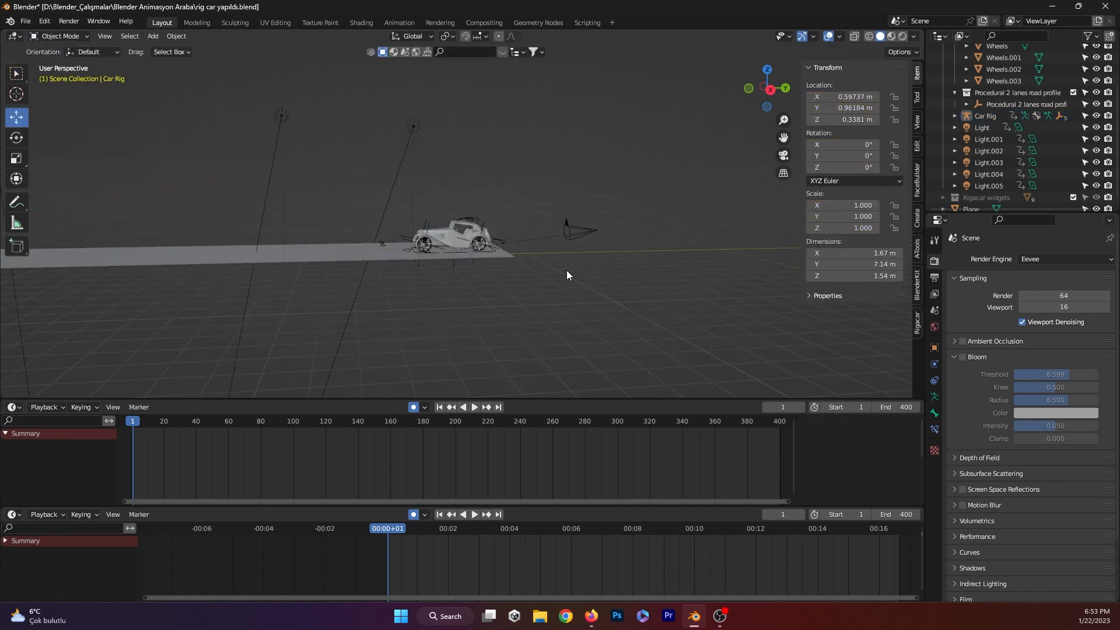
{"action": "scroll", "coordinate": [566, 271], "scroll_direction": "down", "scroll_amount": 2}
{"action": "left_click", "coordinate": [534, 231]}
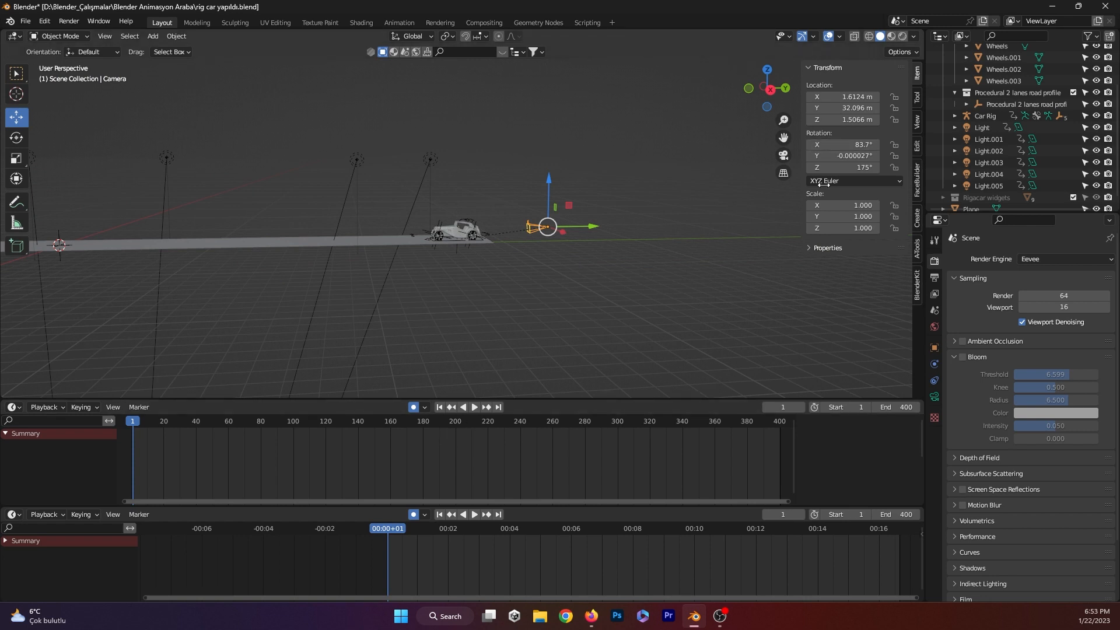
{"action": "left_click", "coordinate": [916, 123]}
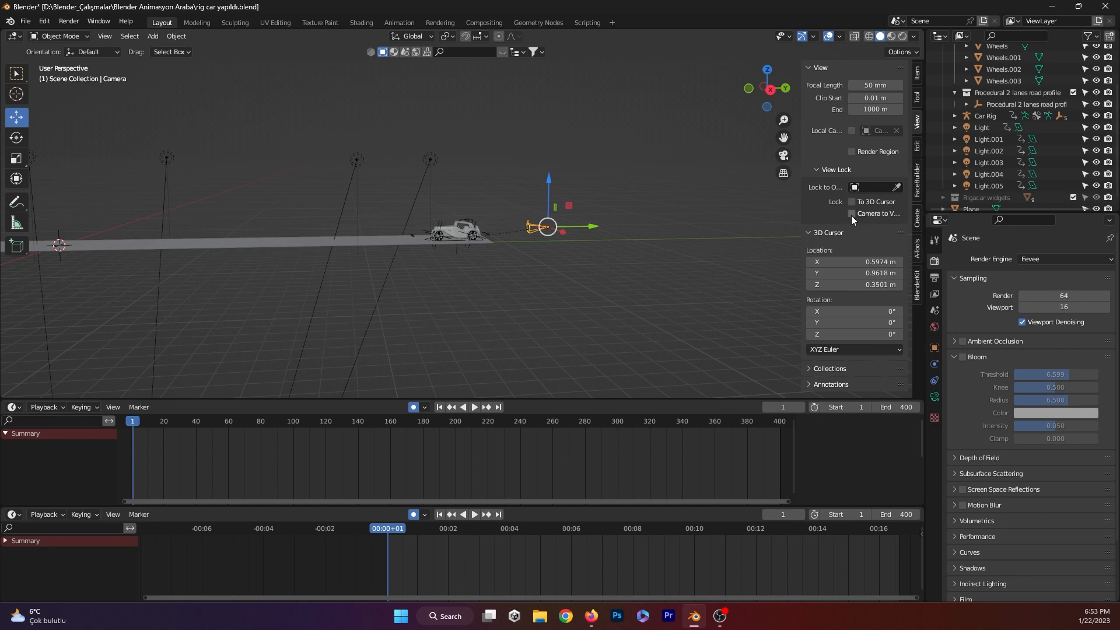
{"action": "key", "text": "KP_0"}
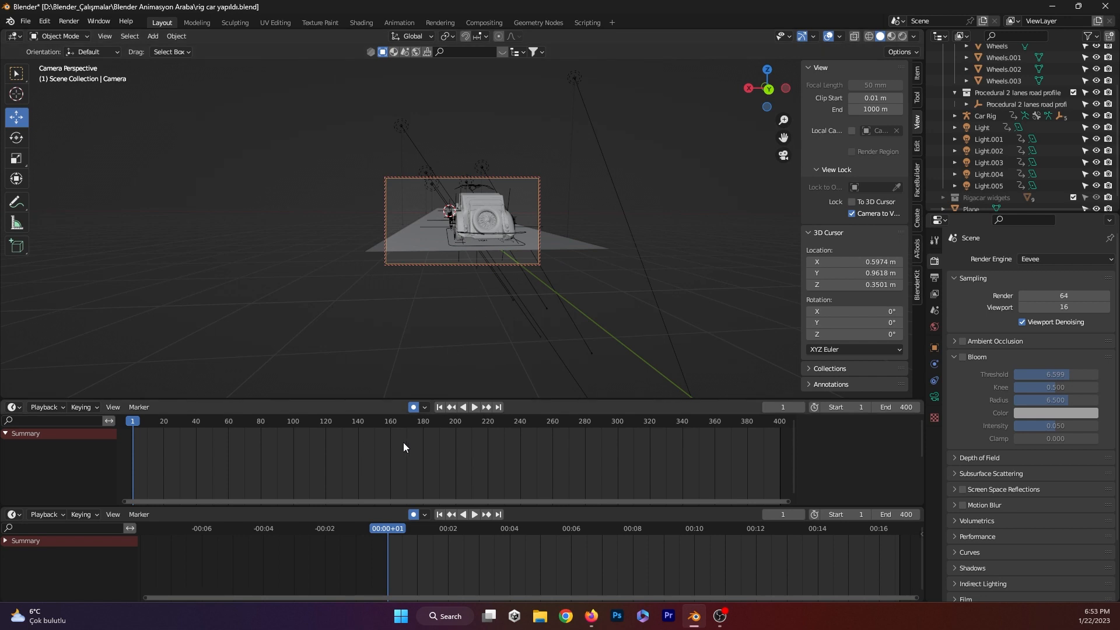
- At frame 24, move the camera about 0.38 m sideways so the car sits toward the frame's right side
{"action": "key", "text": "space"}
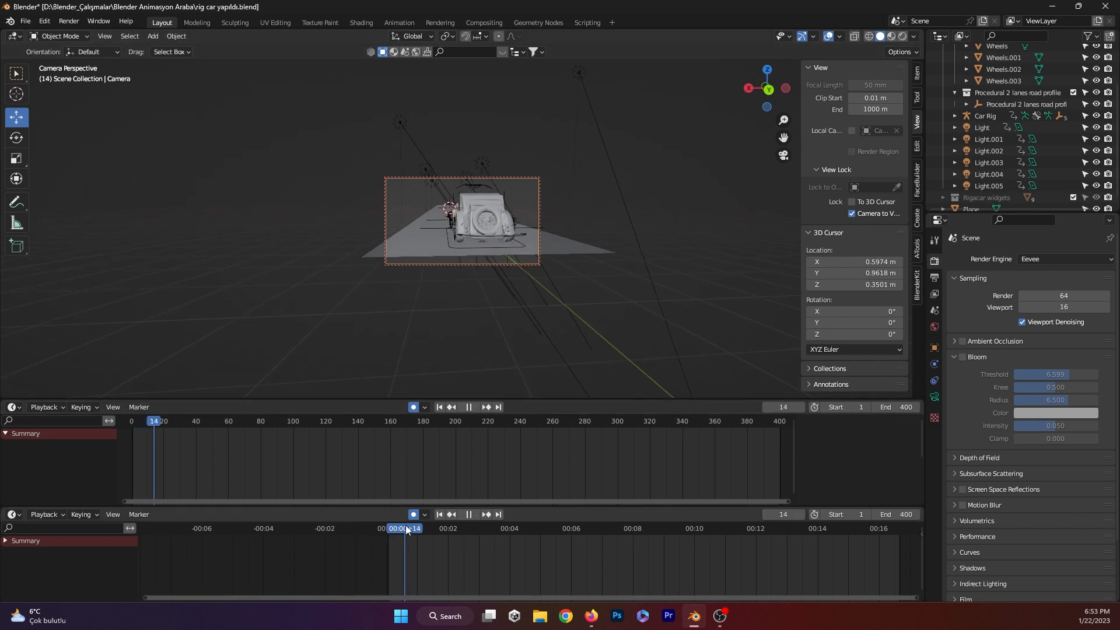
{"action": "left_click_drag", "start_coordinate": [431, 524], "coordinate": [418, 526]}
{"action": "key", "text": "space"}
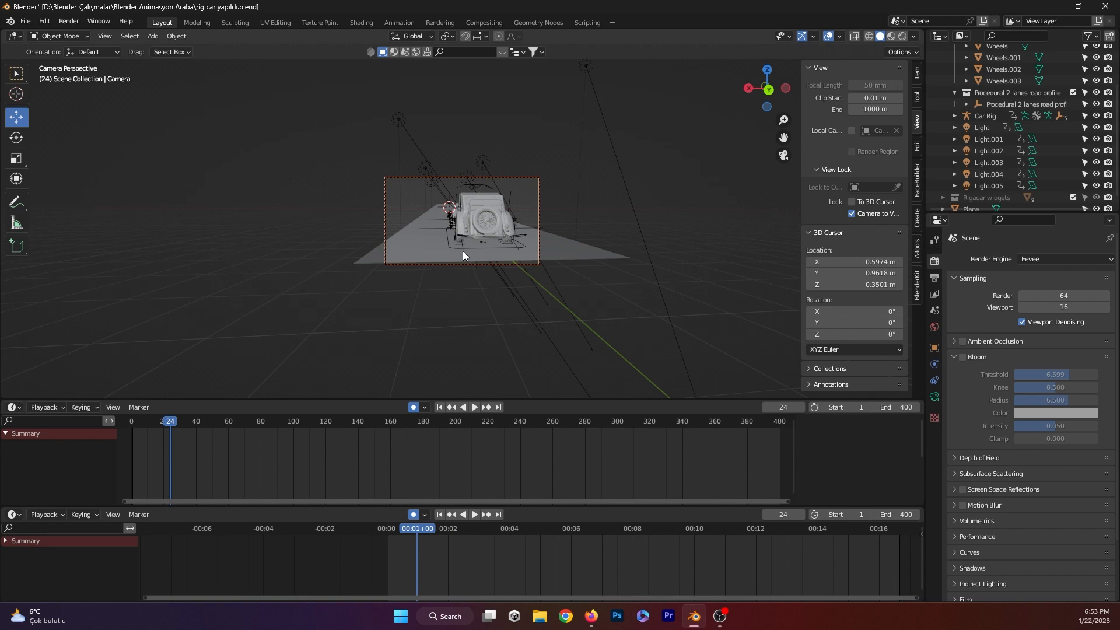
{"action": "key", "text": "g"}
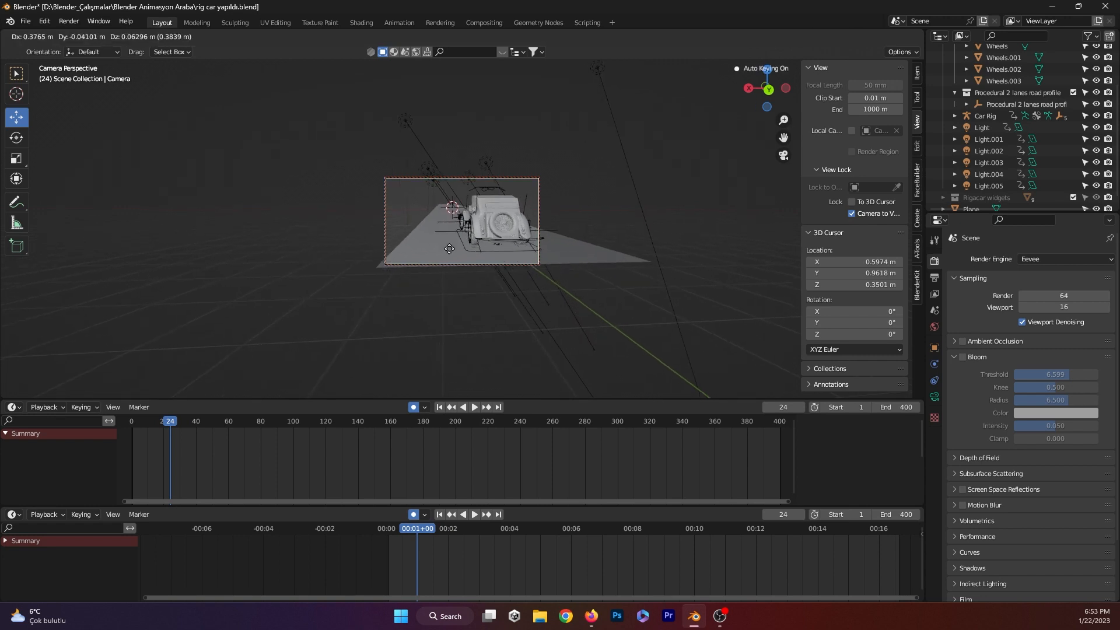
{"action": "left_click", "coordinate": [451, 250]}
- At frame 97, swing the camera around beside the car to frame it in a rear three-quarter view
{"action": "left_click_drag", "start_coordinate": [408, 530], "coordinate": [509, 528]}
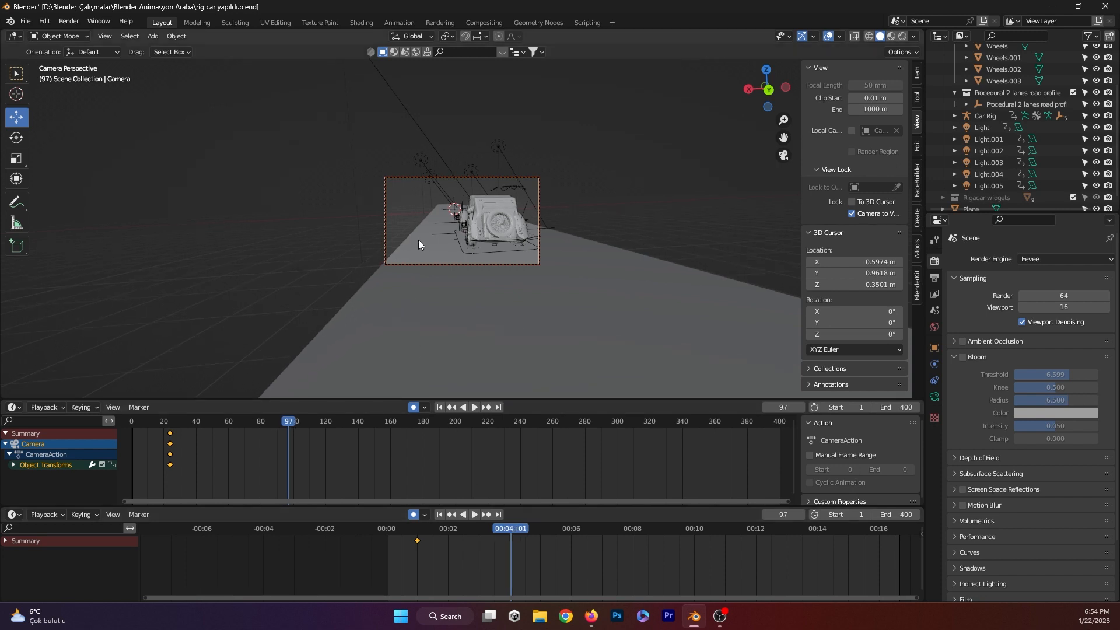
{"action": "key", "text": "g"}
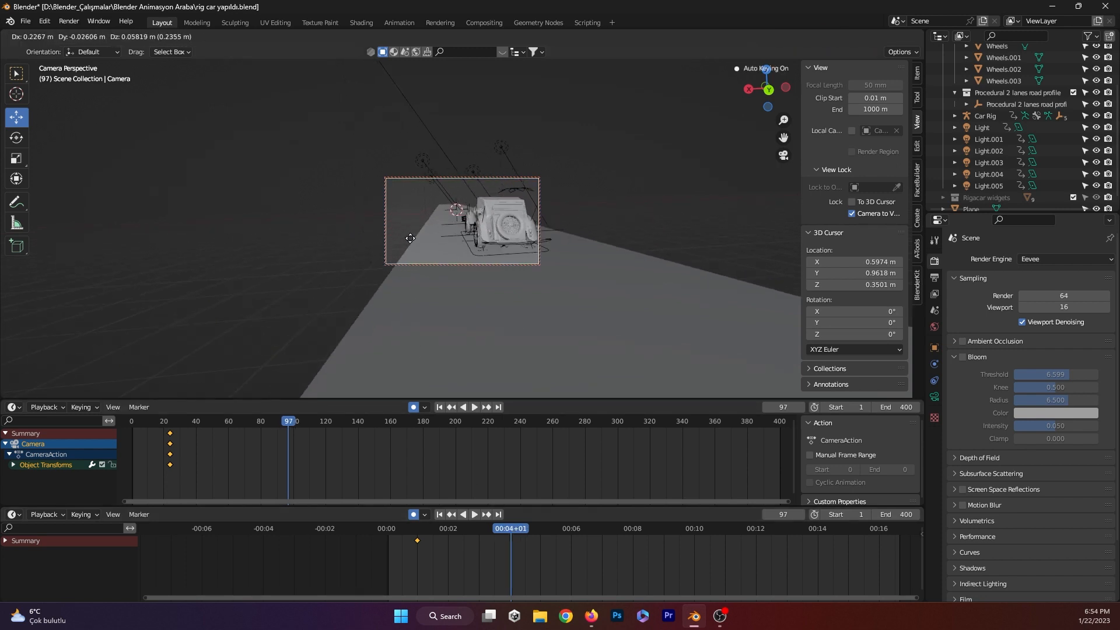
{"action": "key", "text": "z"}
{"action": "key", "text": "z"}
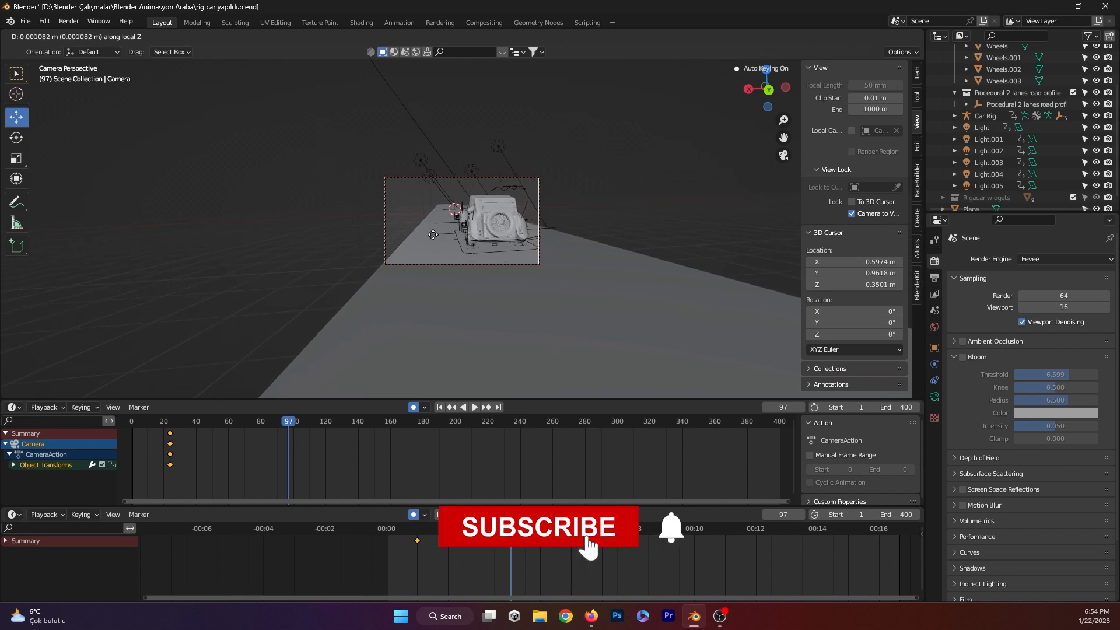
{"action": "left_click", "coordinate": [326, 225]}
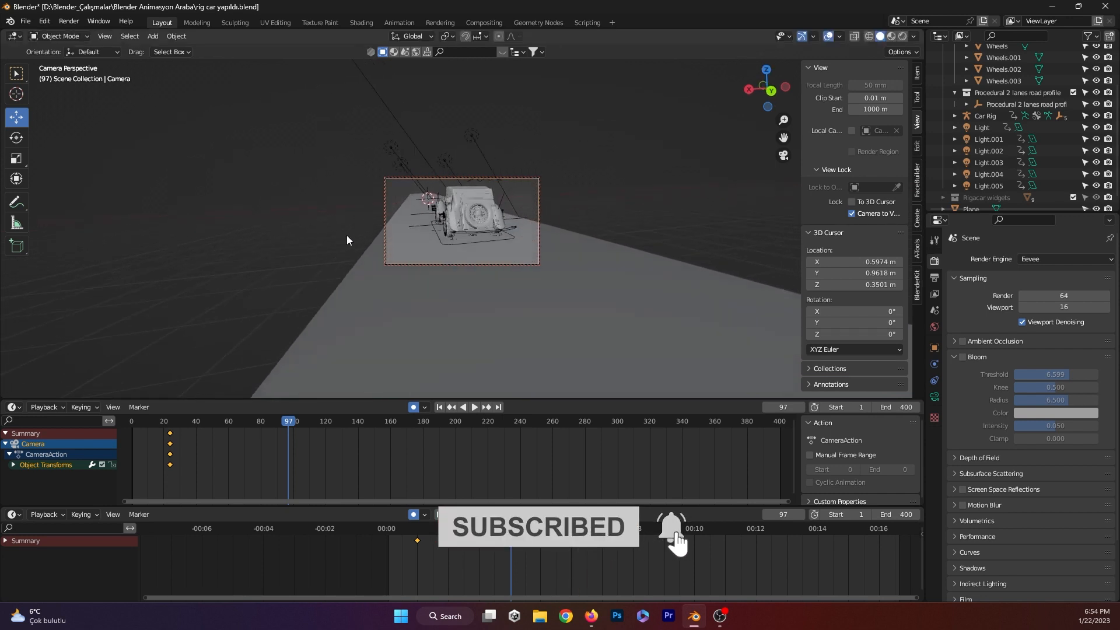
{"action": "key", "text": "g"}
{"action": "left_click", "coordinate": [403, 243]}
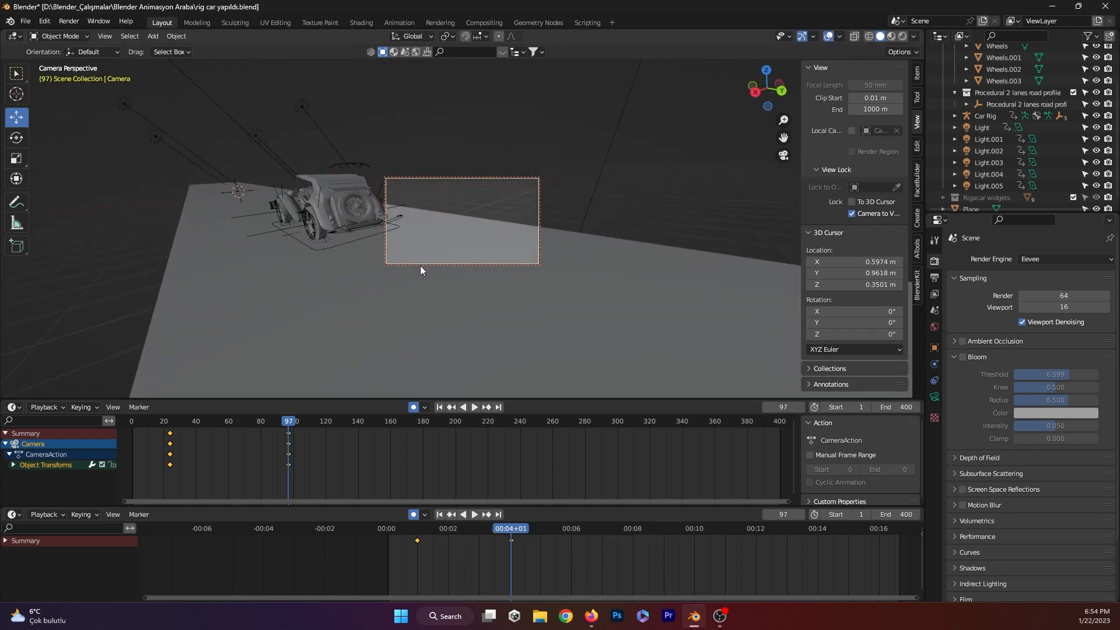
{"action": "key", "text": "g"}
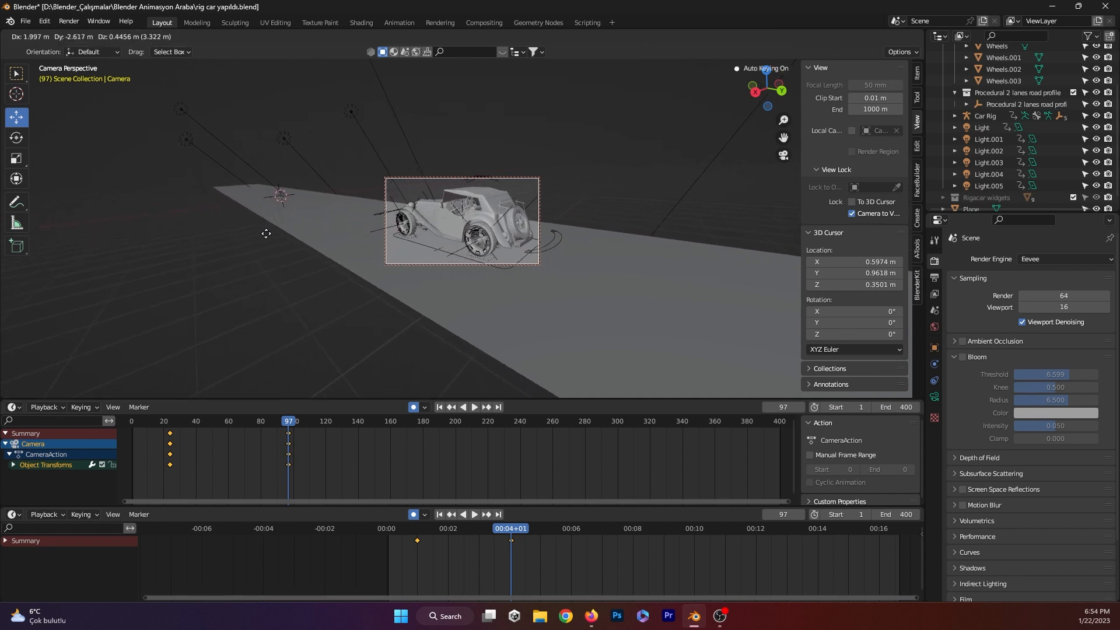
{"action": "left_click", "coordinate": [270, 233]}
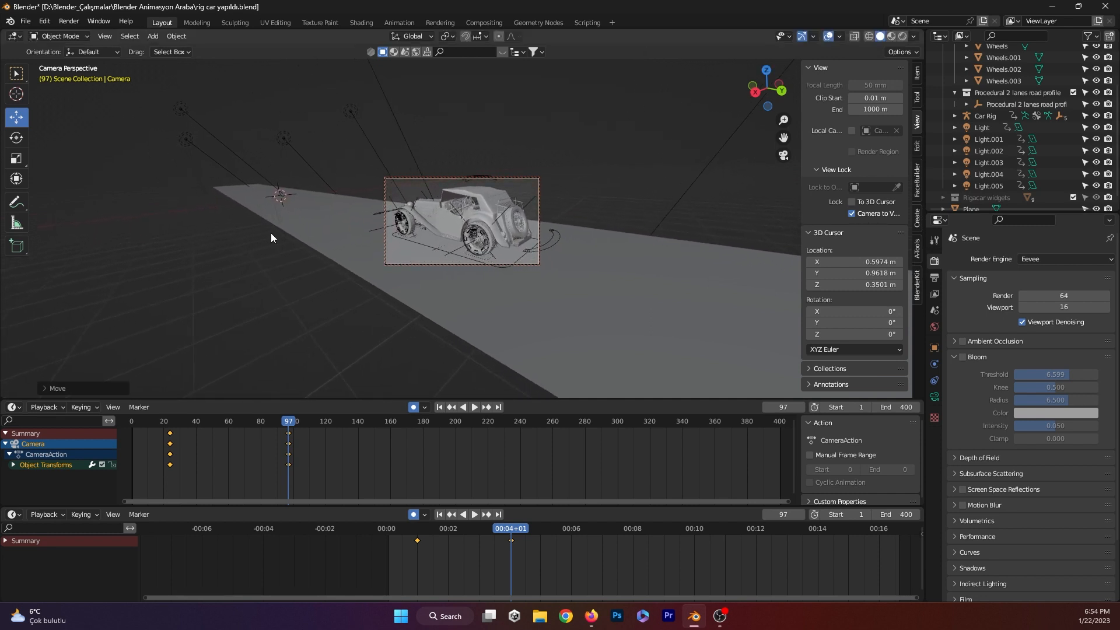
- Pull the frame 97 camera slightly back and adjust its position and angle to keep the whole car framed
{"action": "scroll", "coordinate": [334, 231], "scroll_direction": "down", "scroll_amount": 1}
{"action": "left_click", "coordinate": [336, 233]}
{"action": "left_click", "coordinate": [331, 299]}
{"action": "left_click", "coordinate": [444, 175]}
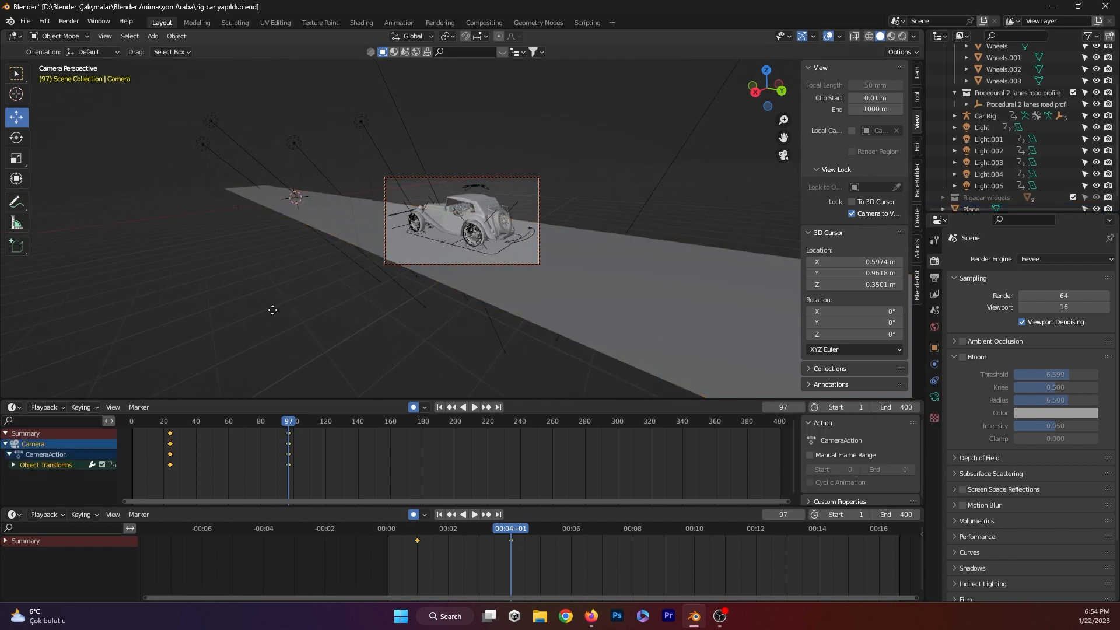
{"action": "key", "text": "g"}
{"action": "left_click", "coordinate": [297, 268]}
{"action": "middle_click_drag", "start_coordinate": [297, 268], "coordinate": [339, 275]}
- Play the camera move back from the start of the timeline to check it
{"action": "key", "text": "space"}
{"action": "key", "text": "space"}
{"action": "left_click_drag", "start_coordinate": [523, 535], "coordinate": [379, 544]}
{"action": "key", "text": "space"}
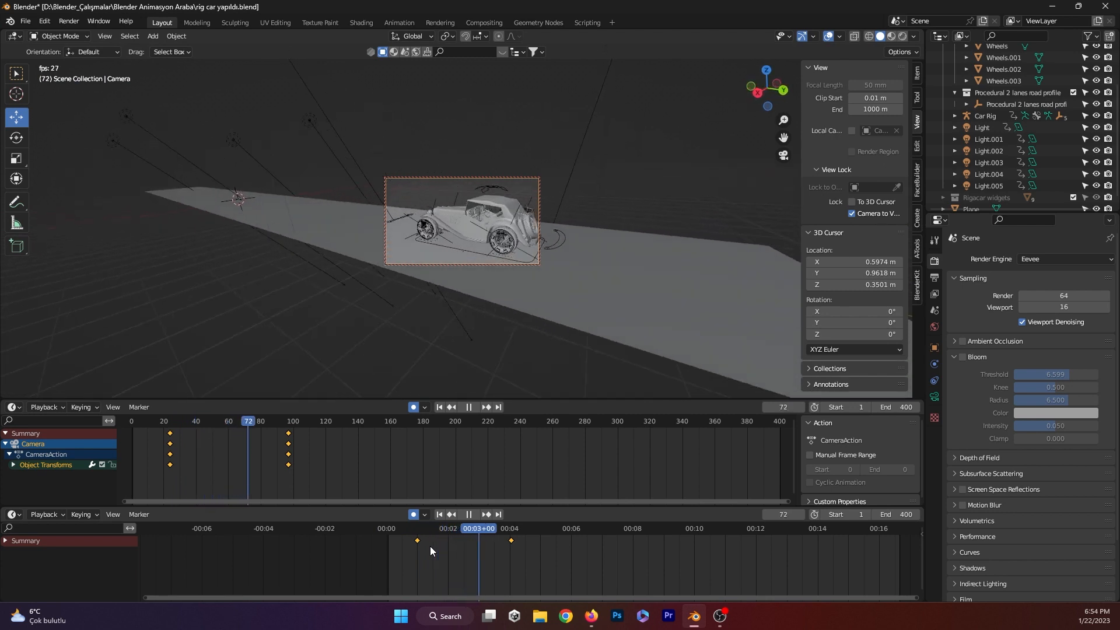
- At frame 147, swing the camera around to a front three-quarter view of the car and pull back to fit the whole car
{"action": "left_click_drag", "start_coordinate": [514, 527], "coordinate": [575, 530]}
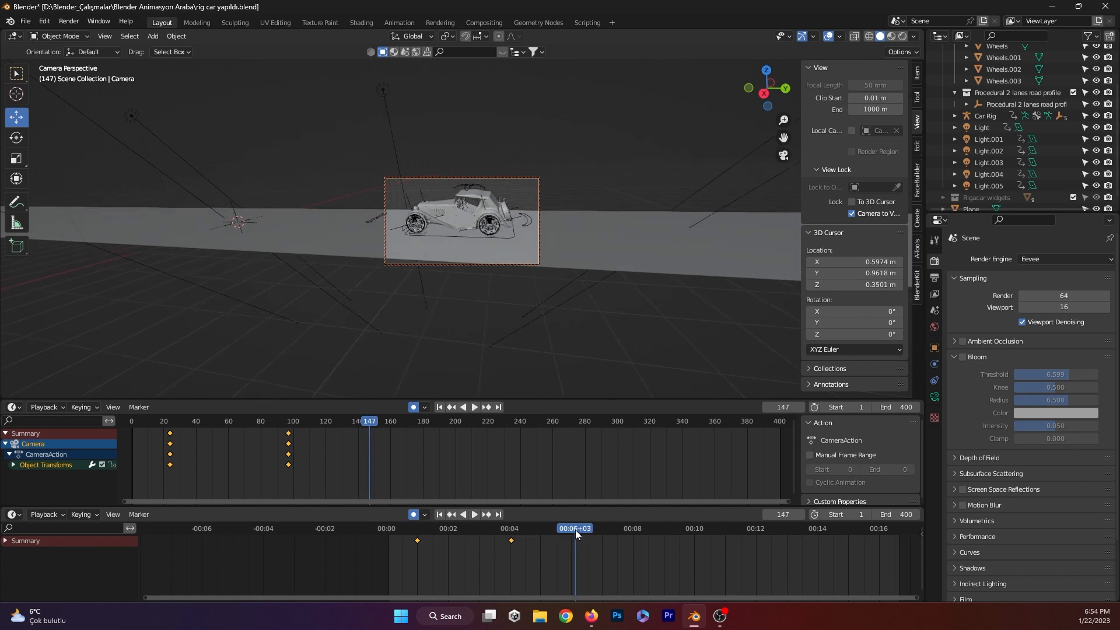
{"action": "key", "text": "g"}
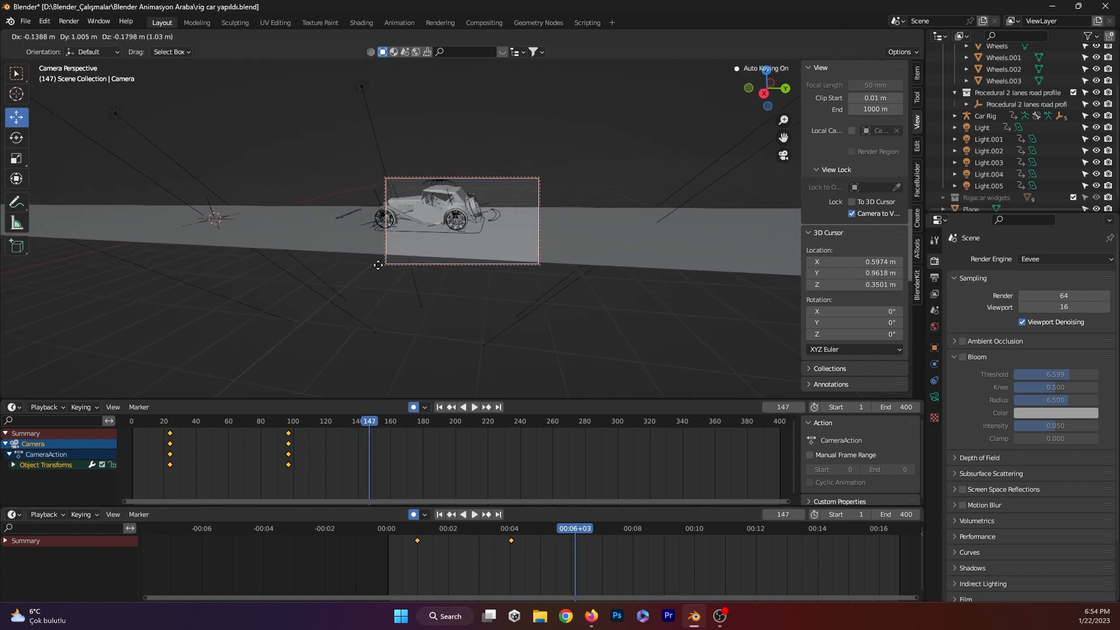
{"action": "middle_click_drag", "start_coordinate": [350, 258], "coordinate": [409, 258]}
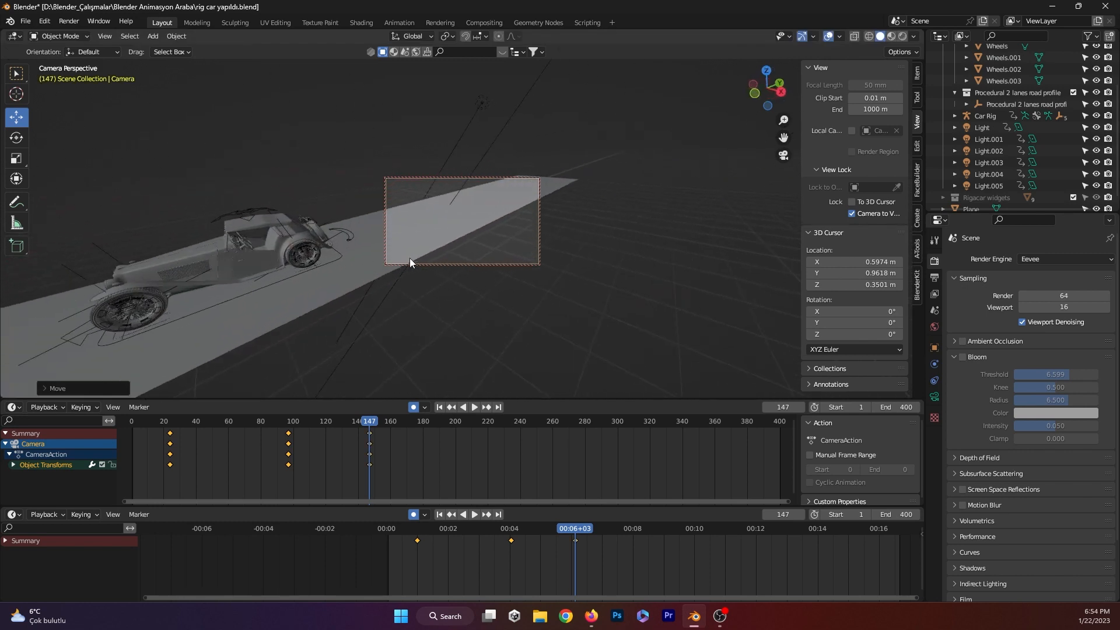
{"action": "key", "text": "g"}
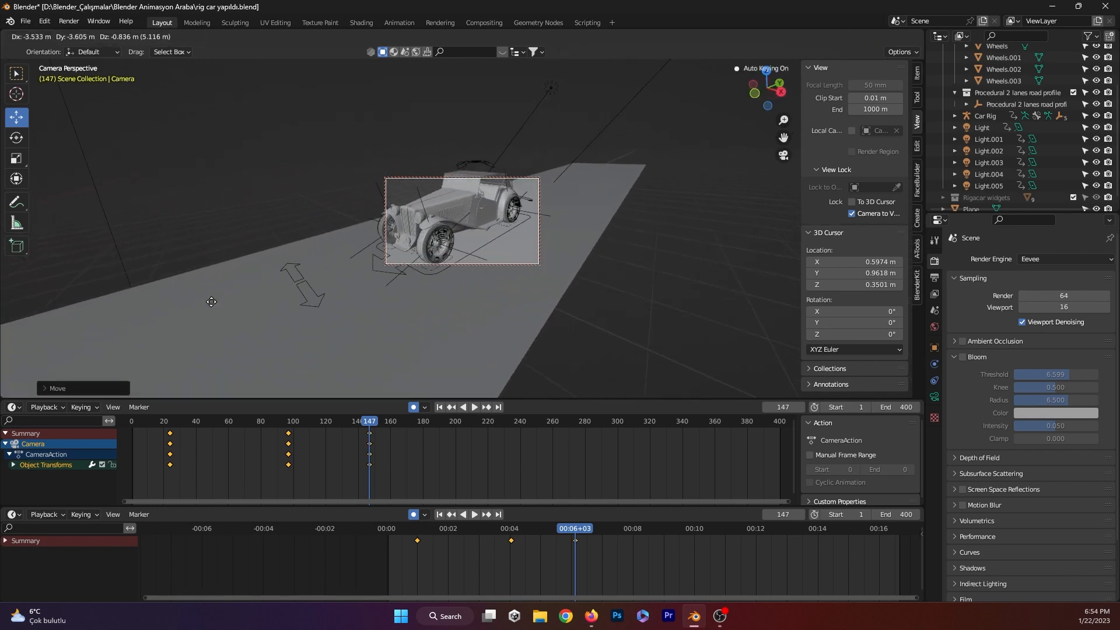
{"action": "left_click", "coordinate": [417, 266]}
{"action": "scroll", "coordinate": [417, 266], "scroll_direction": "down", "scroll_amount": 3}
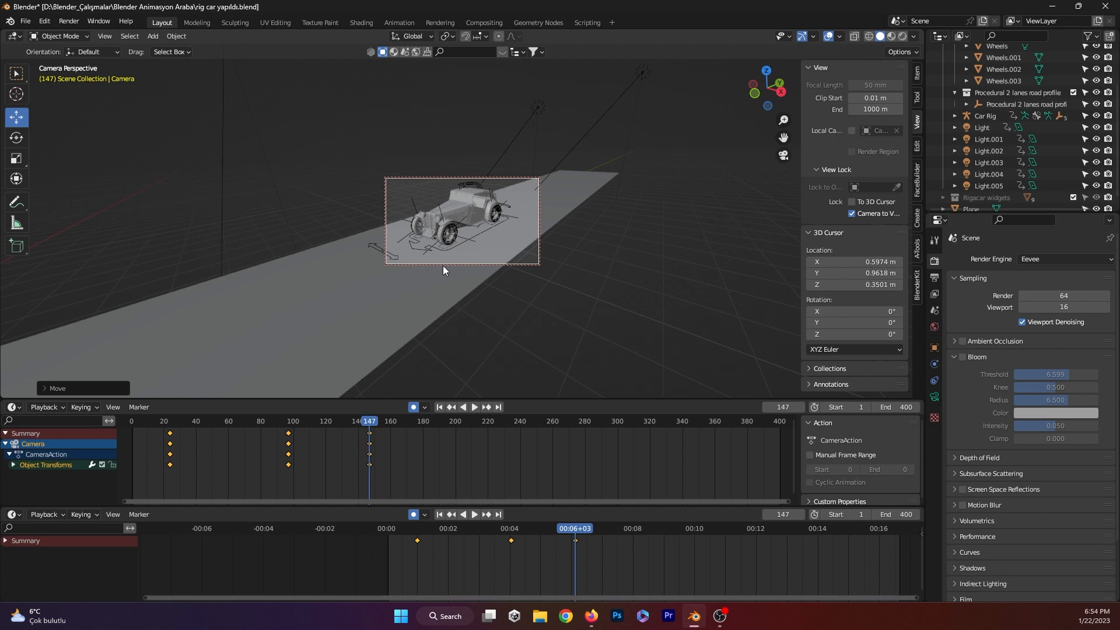
- Play the animation from the start past frame 147 to check the camera's swing to the front of the car
{"action": "key", "text": "space"}
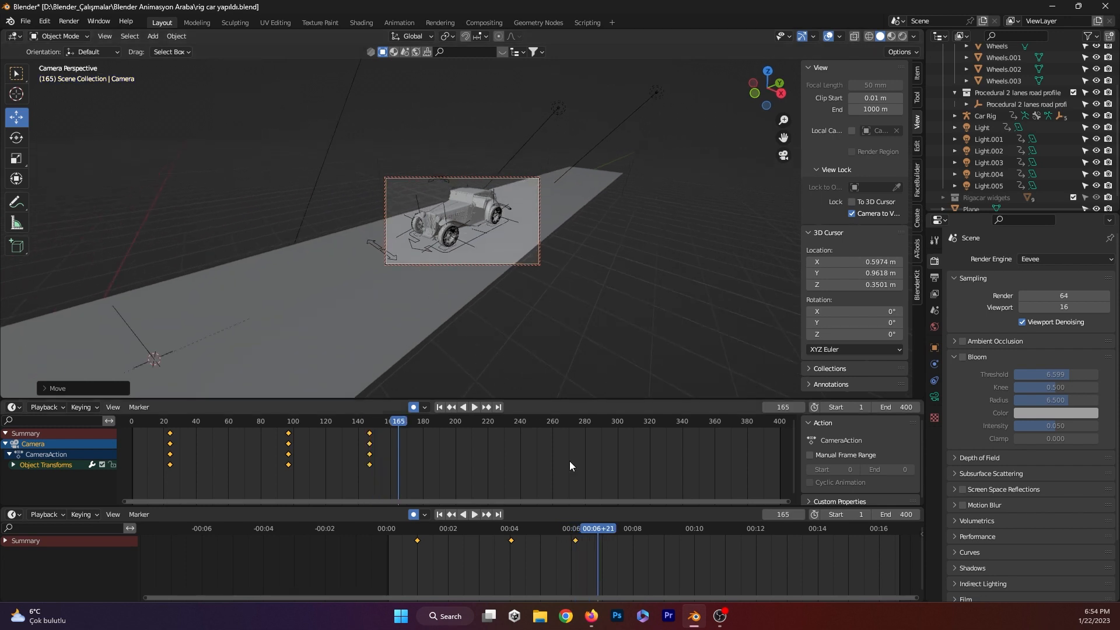
{"action": "left_click_drag", "start_coordinate": [600, 530], "coordinate": [385, 554]}
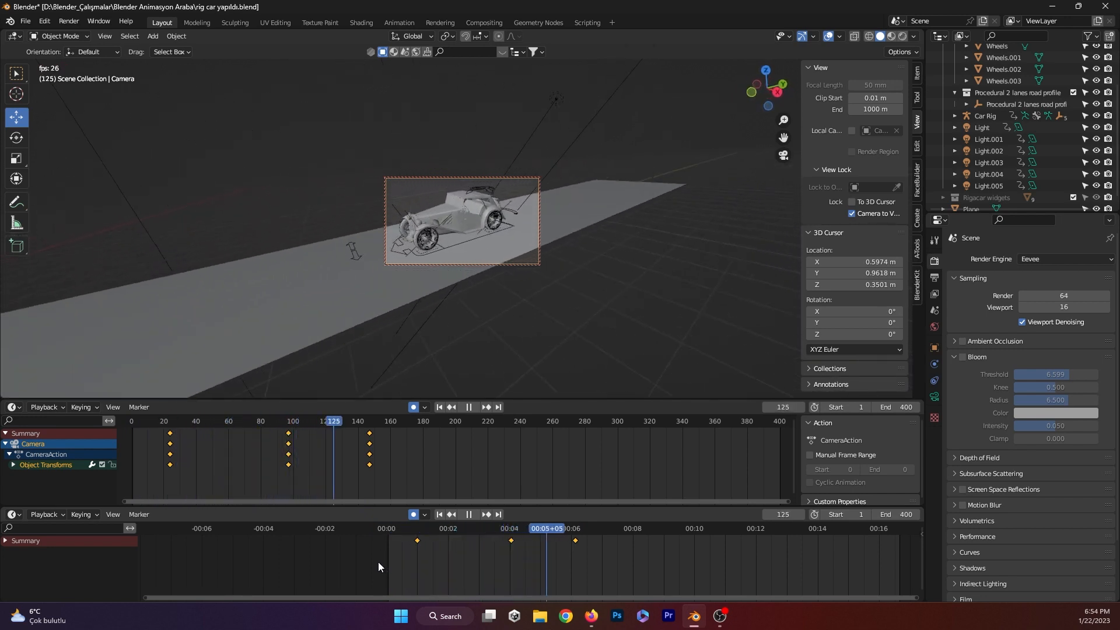
{"action": "key", "text": "space"}
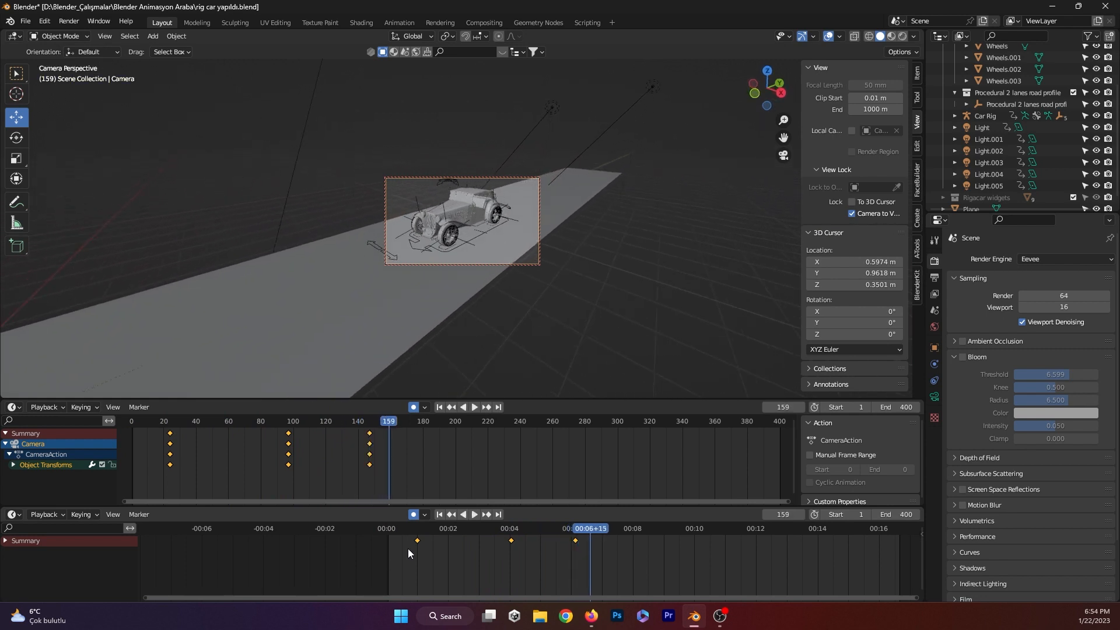
- At frame 242, move the camera about 0.68 m so the car sits toward the frame's right side, and advance to frame 289
{"action": "left_click_drag", "start_coordinate": [592, 531], "coordinate": [692, 519]}
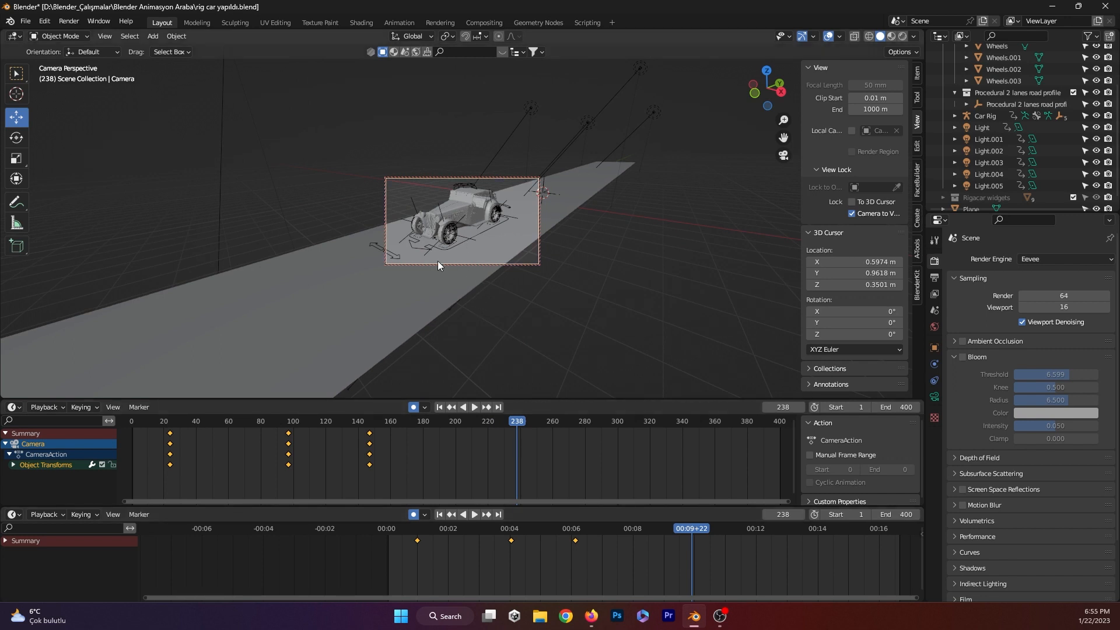
{"action": "left_click_drag", "start_coordinate": [697, 527], "coordinate": [697, 527]}
{"action": "key", "text": "g"}
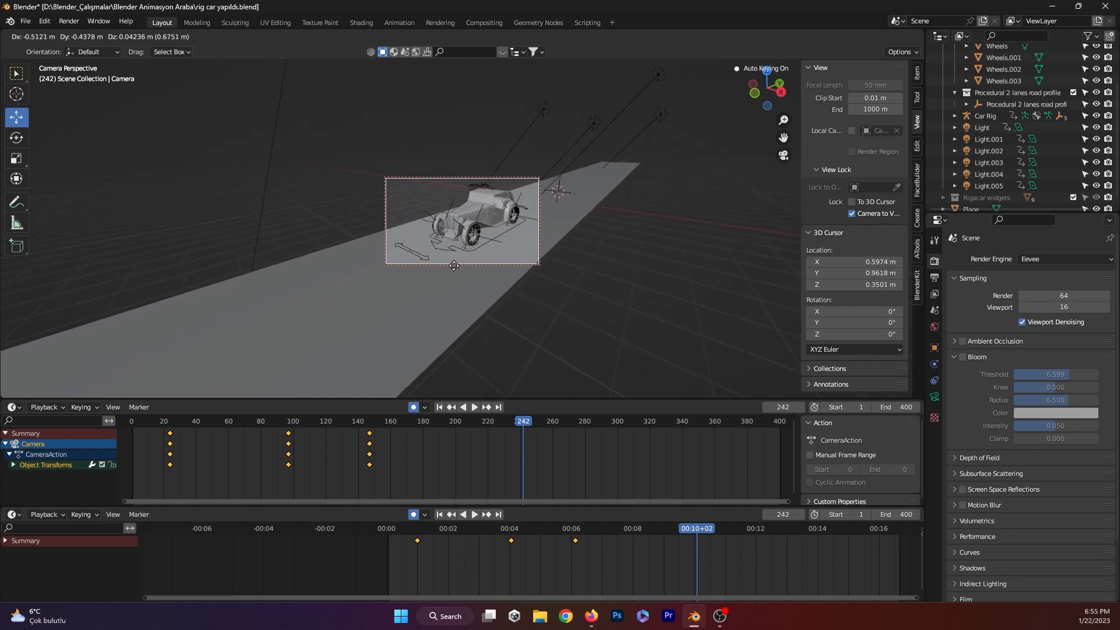
{"action": "left_click", "coordinate": [454, 267]}
{"action": "left_click_drag", "start_coordinate": [695, 530], "coordinate": [760, 527]}
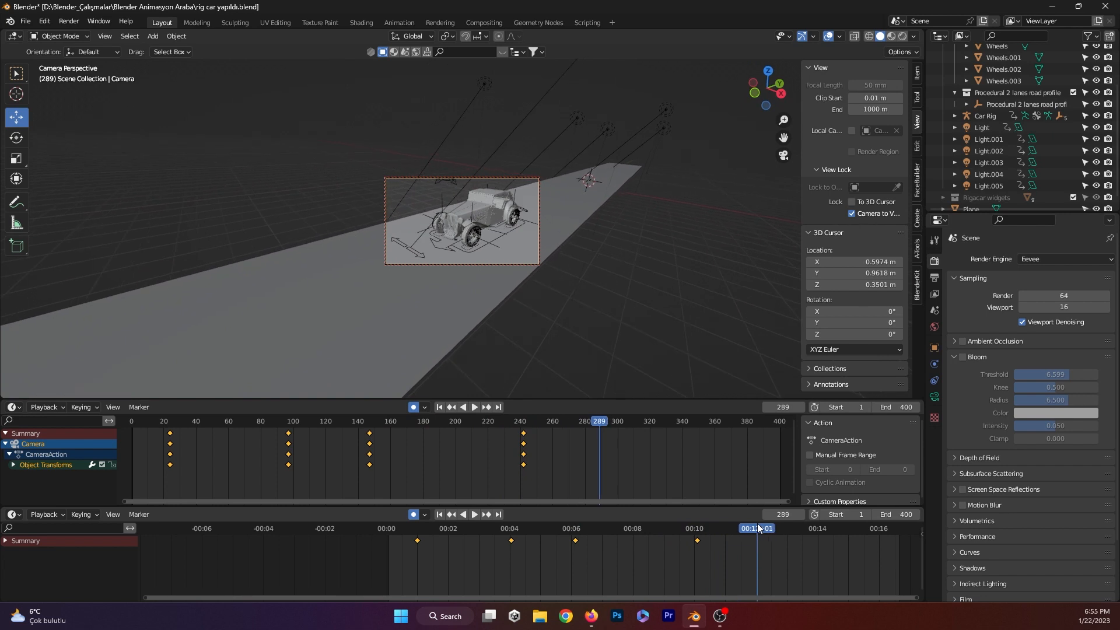
{"action": "key", "text": "g"}
{"action": "key", "text": "z"}
{"action": "key", "text": "z"}
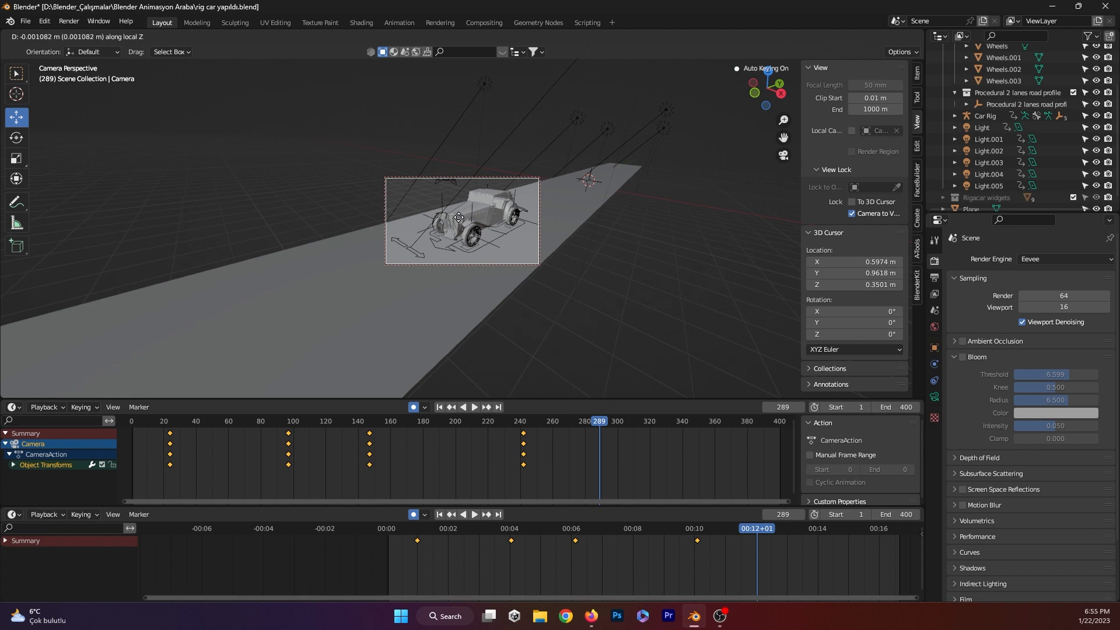
{"action": "right_click", "coordinate": [466, 217]}
- At frame 289, orbit the camera slightly and move it to keep the car in the right part of the frame
{"action": "middle_click_drag", "start_coordinate": [578, 218], "coordinate": [573, 250]}
{"action": "key", "text": "g"}
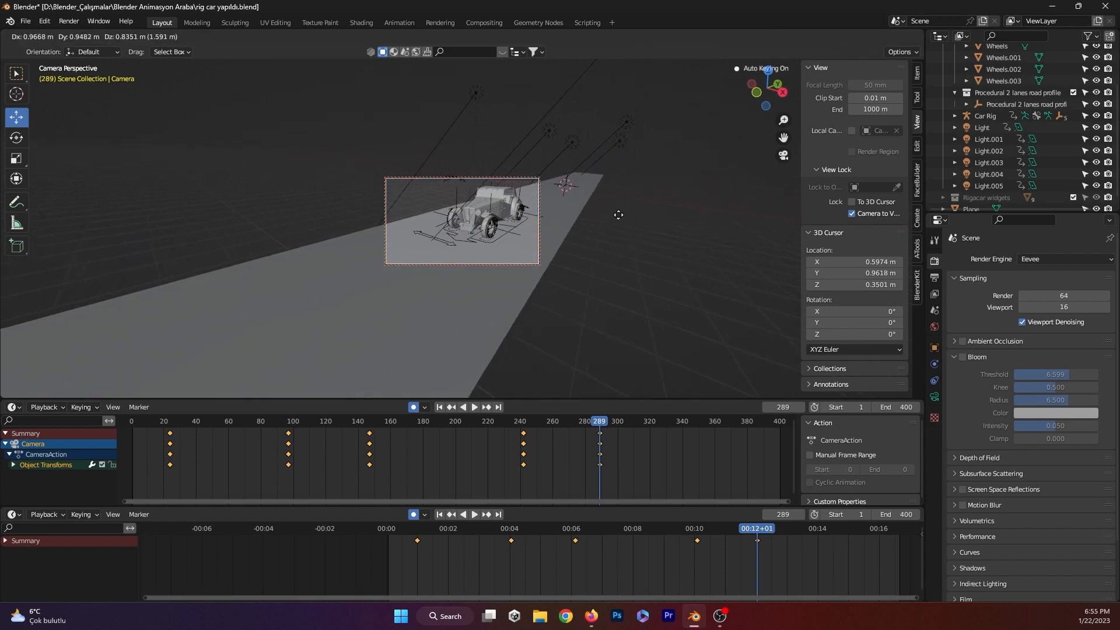
{"action": "left_click", "coordinate": [621, 213]}
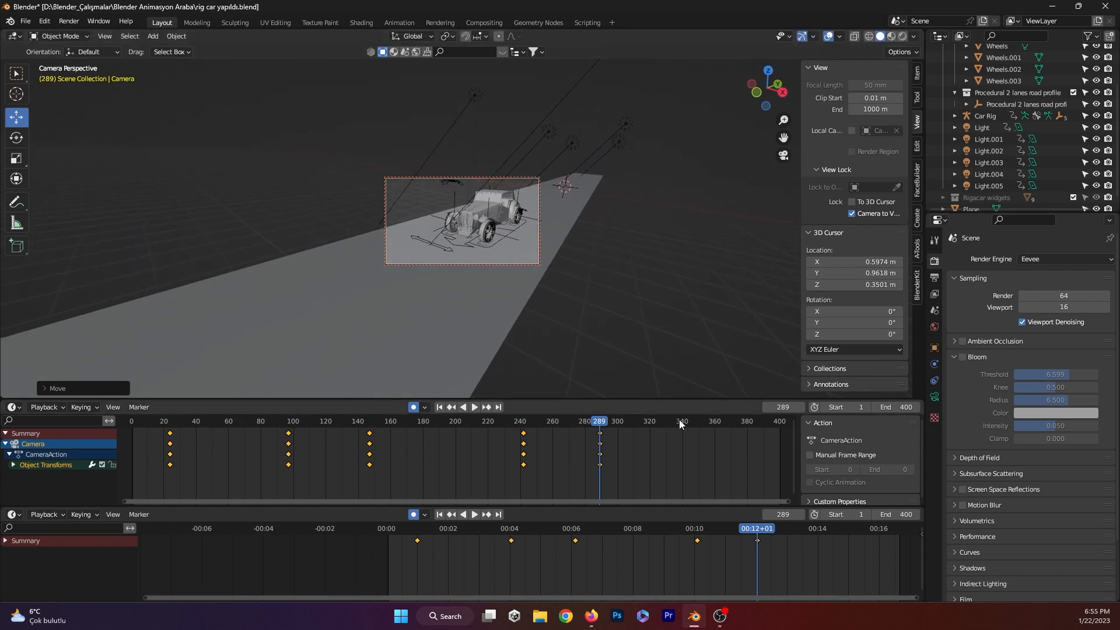
- At frame 338, reposition and orbit the camera toward a more frontal view, keeping the whole car inside the frame
{"action": "left_click_drag", "start_coordinate": [735, 528], "coordinate": [821, 502]}
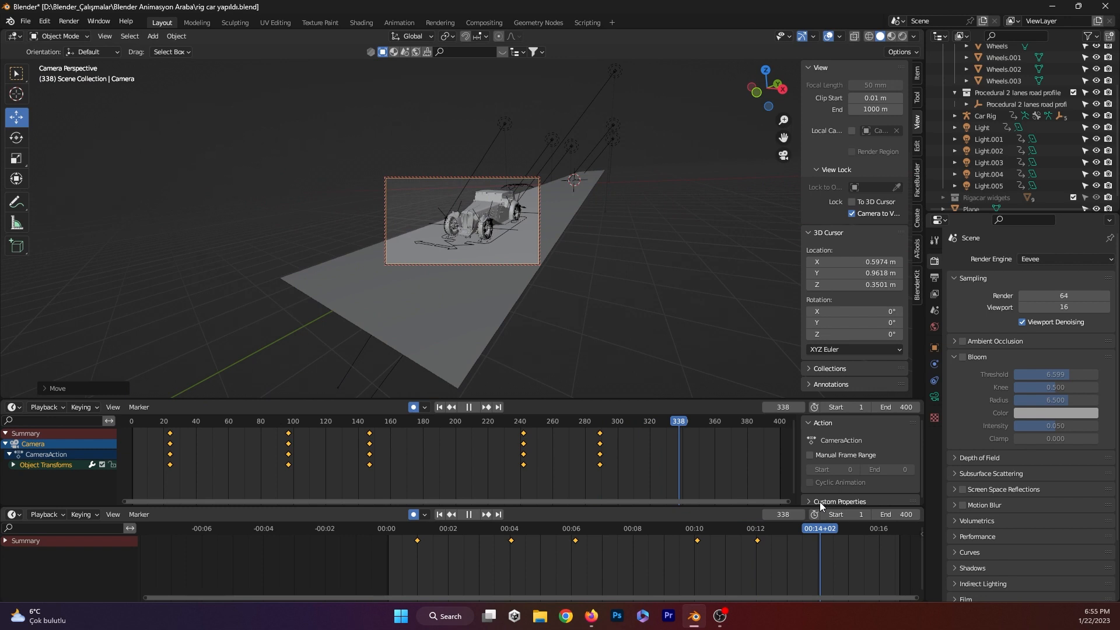
{"action": "key", "text": "g"}
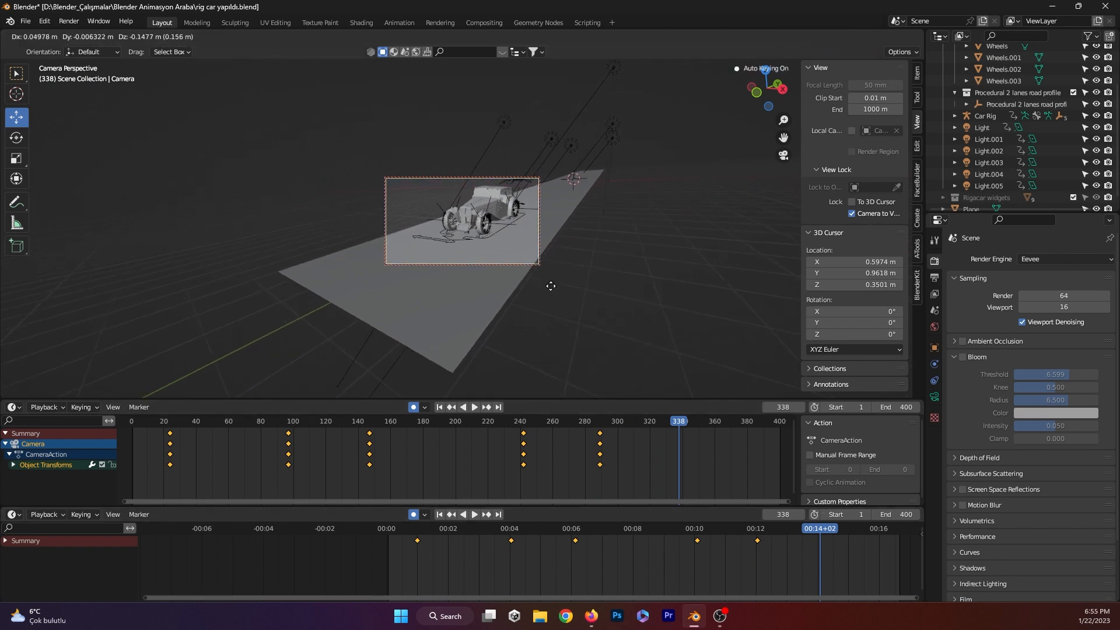
{"action": "left_click", "coordinate": [546, 299]}
{"action": "middle_click_drag", "start_coordinate": [534, 277], "coordinate": [522, 216]}
{"action": "scroll", "coordinate": [535, 220], "scroll_direction": "up", "scroll_amount": 4}
{"action": "scroll", "coordinate": [536, 221], "scroll_direction": "down", "scroll_amount": 3}
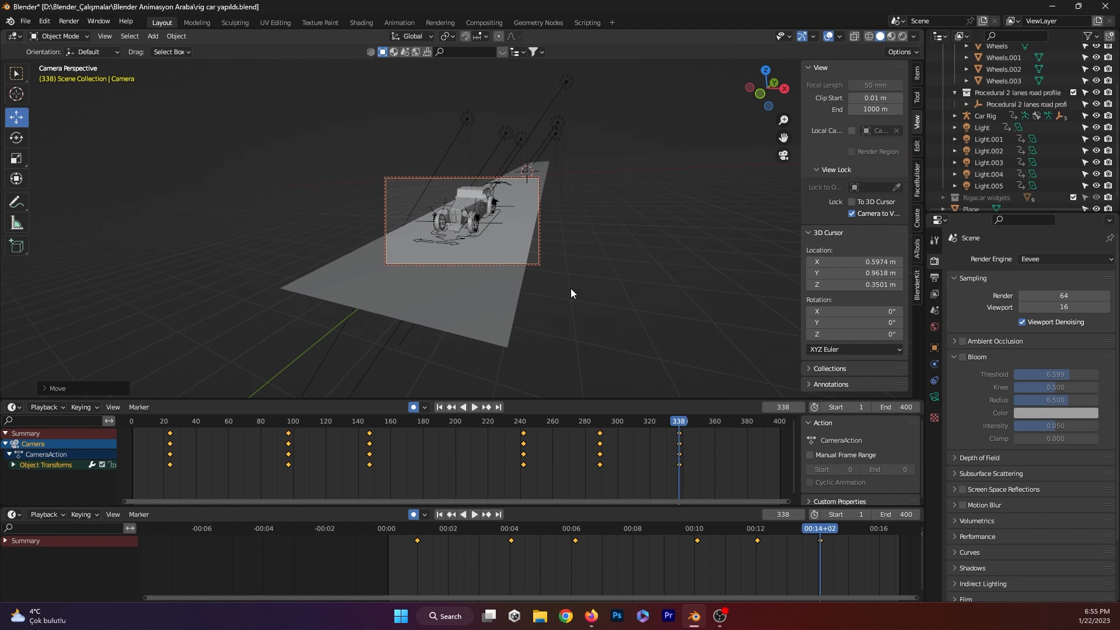
- Return to frame 0 and switch the viewport to rendered shading
{"action": "left_click_drag", "start_coordinate": [823, 532], "coordinate": [310, 560]}
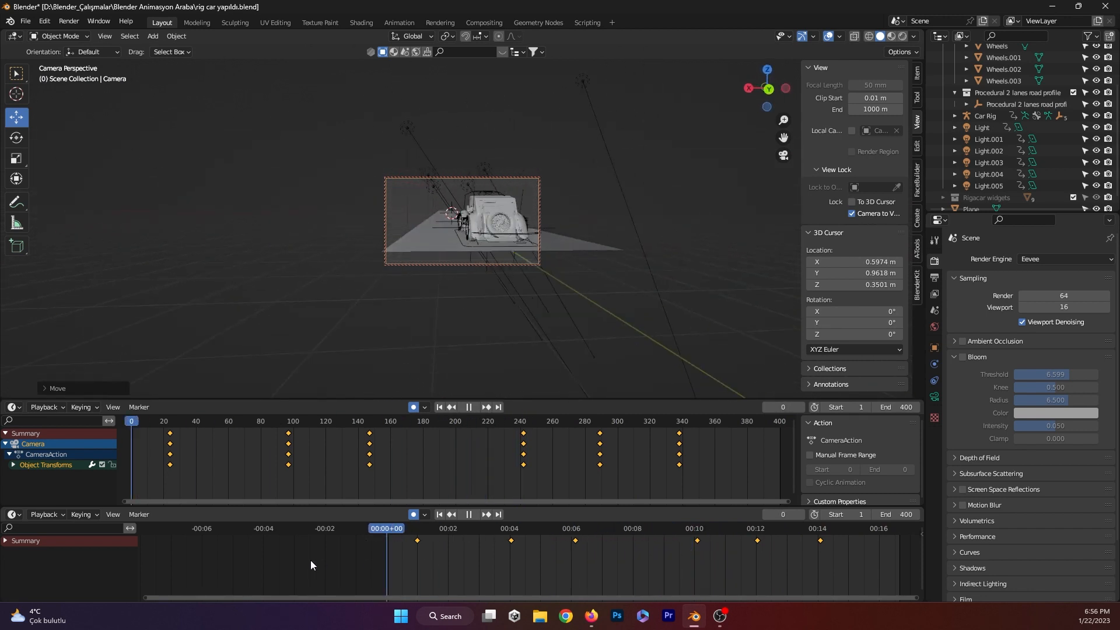
{"action": "left_click", "coordinate": [904, 37]}
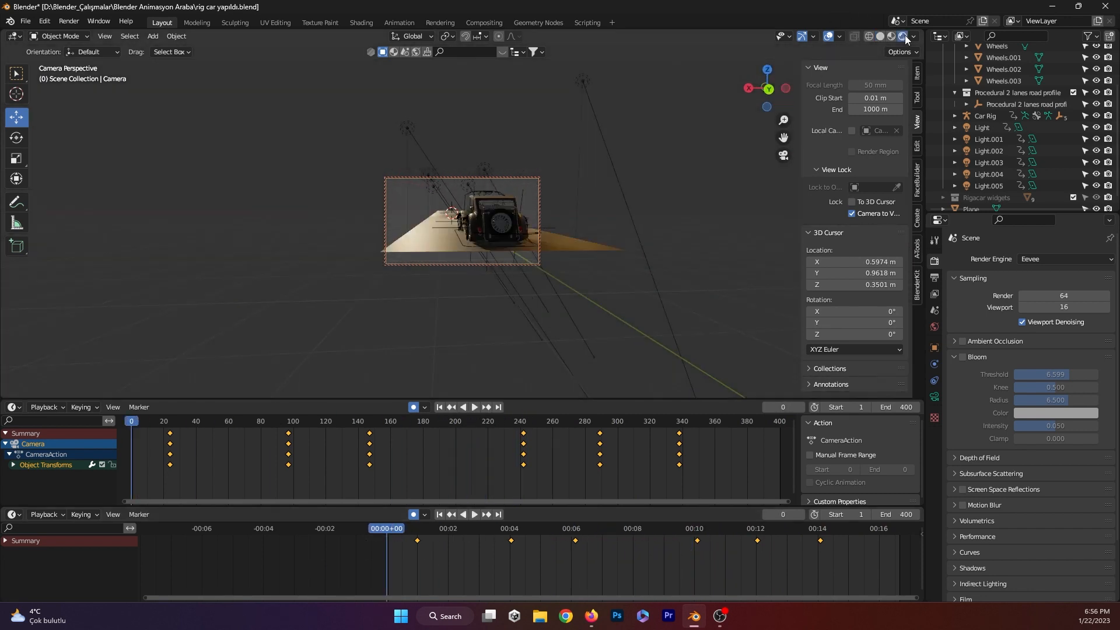
{"action": "scroll", "coordinate": [482, 235], "scroll_direction": "up", "scroll_amount": 2}
{"action": "scroll", "coordinate": [482, 235], "scroll_direction": "down", "scroll_amount": 2}
{"action": "scroll", "coordinate": [481, 235], "scroll_direction": "up", "scroll_amount": 2}
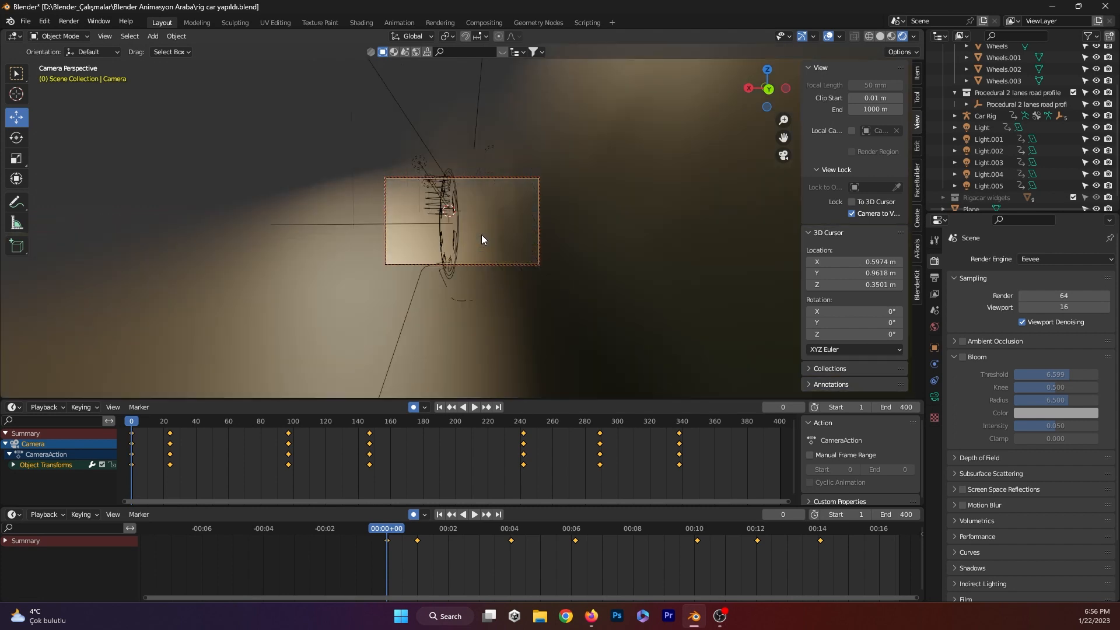
{"action": "scroll", "coordinate": [481, 235], "scroll_direction": "down", "scroll_amount": 2}
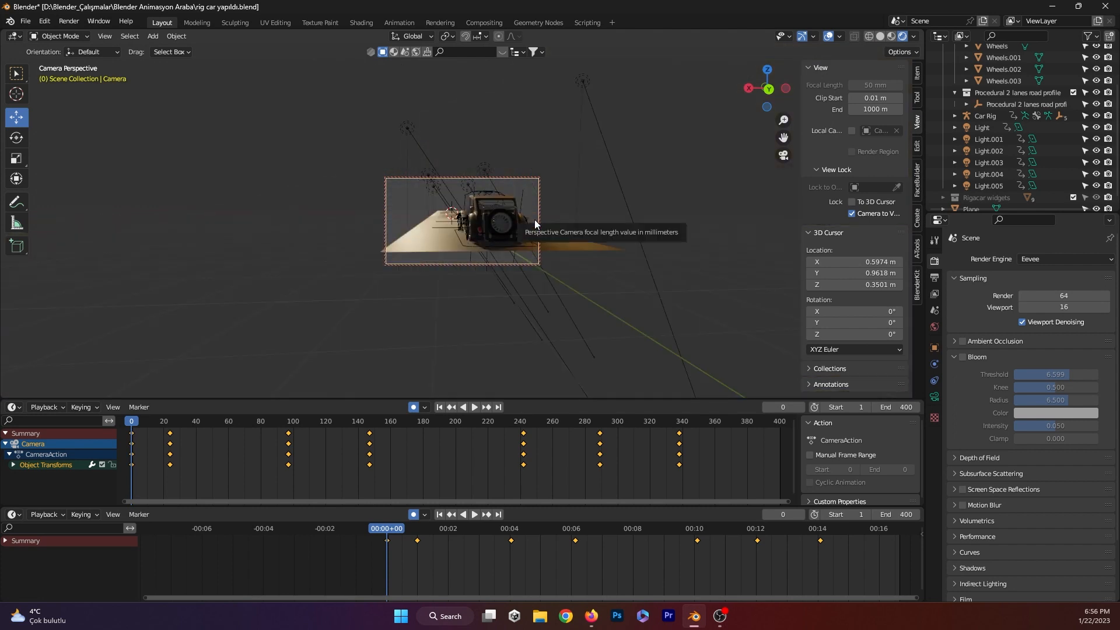
{"action": "scroll", "coordinate": [569, 219], "scroll_direction": "up", "scroll_amount": 2}
{"action": "scroll", "coordinate": [569, 218], "scroll_direction": "down", "scroll_amount": 2}
{"action": "mouse_move", "coordinate": [593, 208]}
{"action": "middle_mouse_down"}
{"action": "mouse_move", "coordinate": [568, 208]}
{"action": "mouse_move", "coordinate": [597, 208]}
{"action": "middle_mouse_up"}
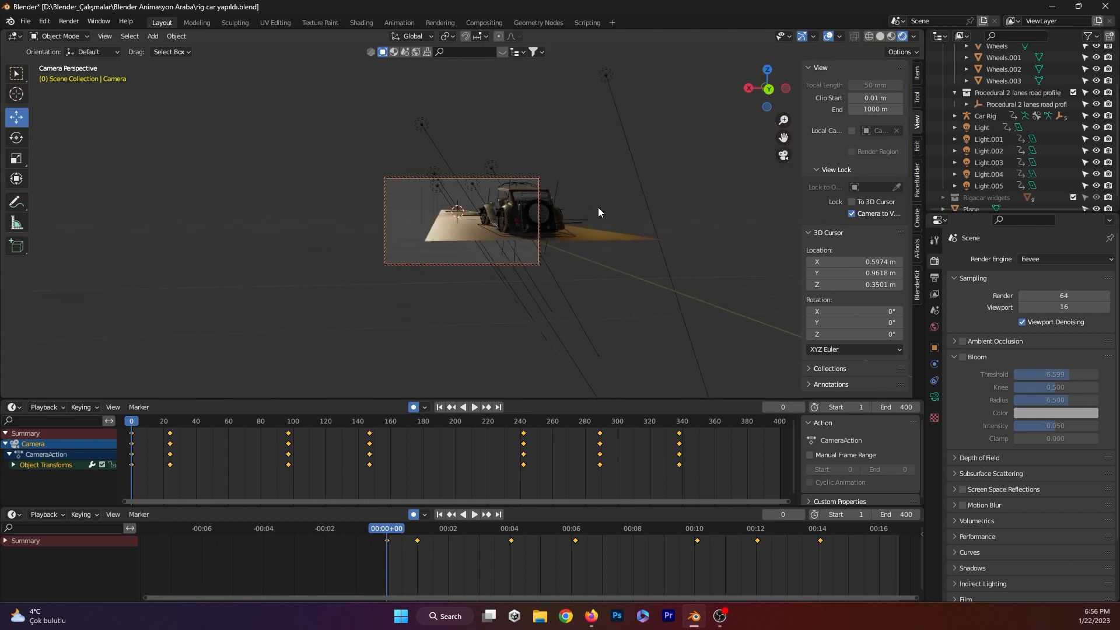
{"action": "right_click", "coordinate": [598, 211]}
{"action": "key", "text": "ctrl+z"}
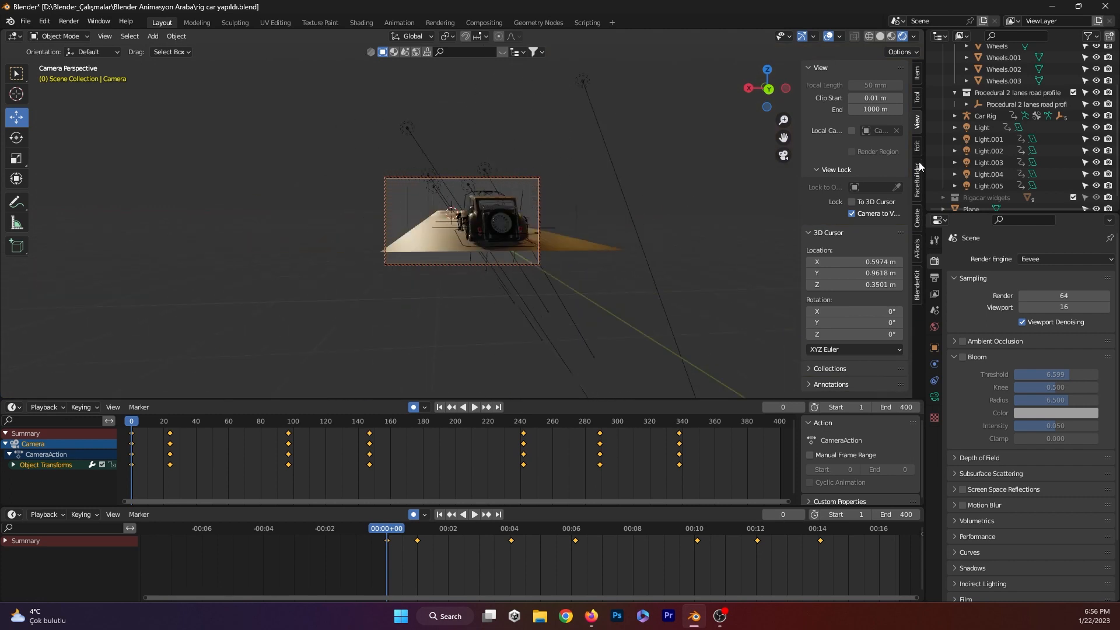
- Turn off the Camera to View lock, enlarge the camera frame in the viewport and play the rendered animation to about frame 250
{"action": "left_click", "coordinate": [853, 214]}
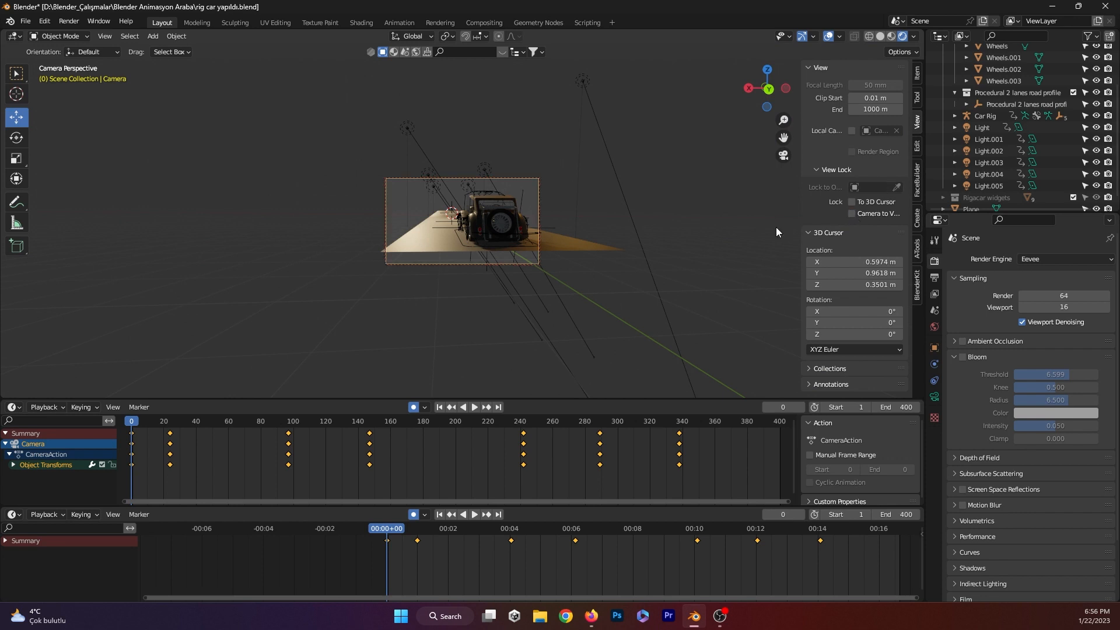
{"action": "scroll", "coordinate": [645, 244], "scroll_direction": "up", "scroll_amount": 5}
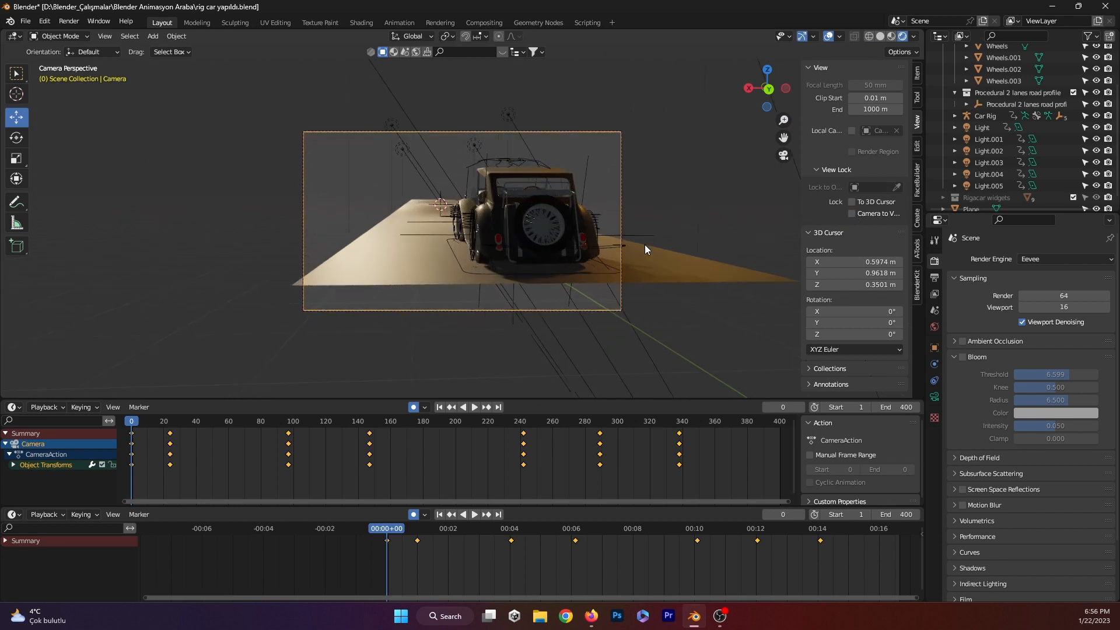
{"action": "key", "text": "space"}
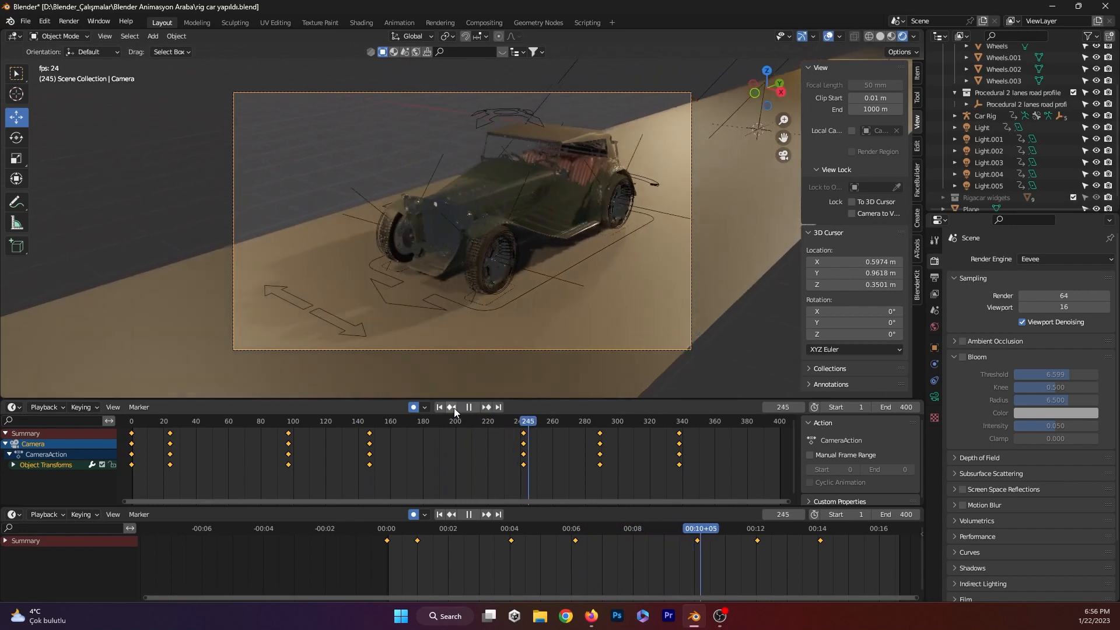
{"action": "left_click", "coordinate": [469, 406]}
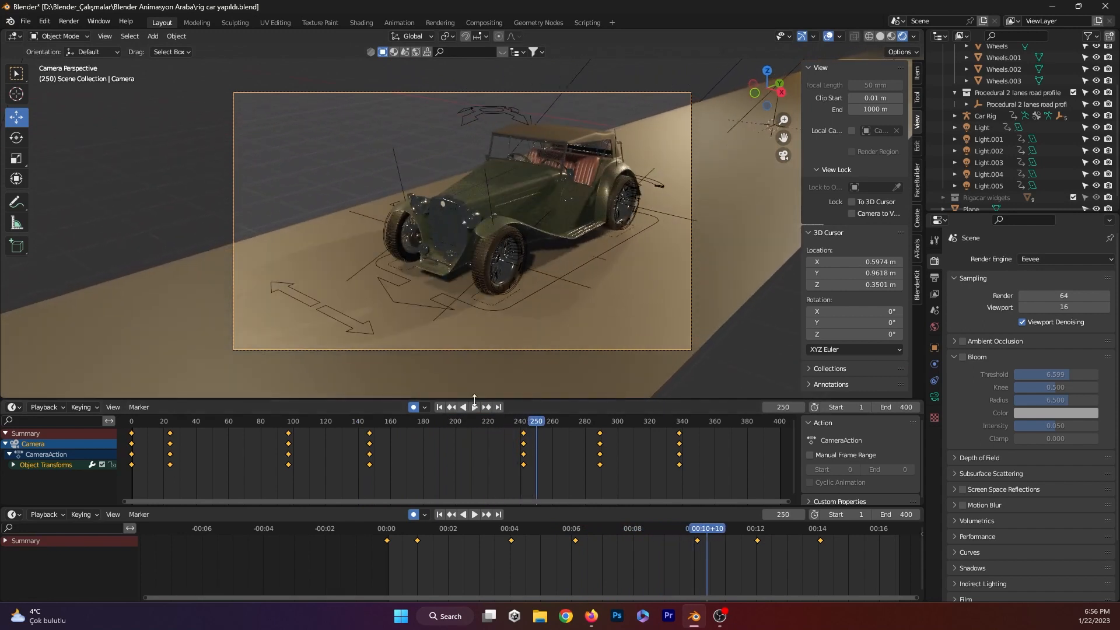
- Change the upper timeline area to the Graph Editor and isolate the camera's X Location curve
{"action": "left_click", "coordinate": [15, 407]}
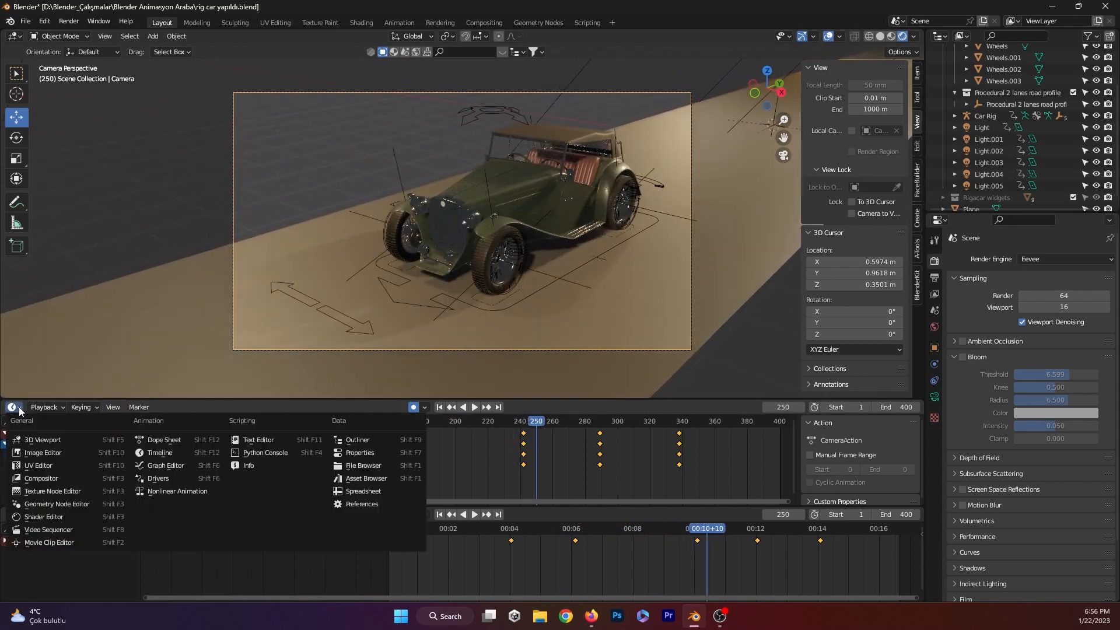
{"action": "left_click", "coordinate": [174, 467]}
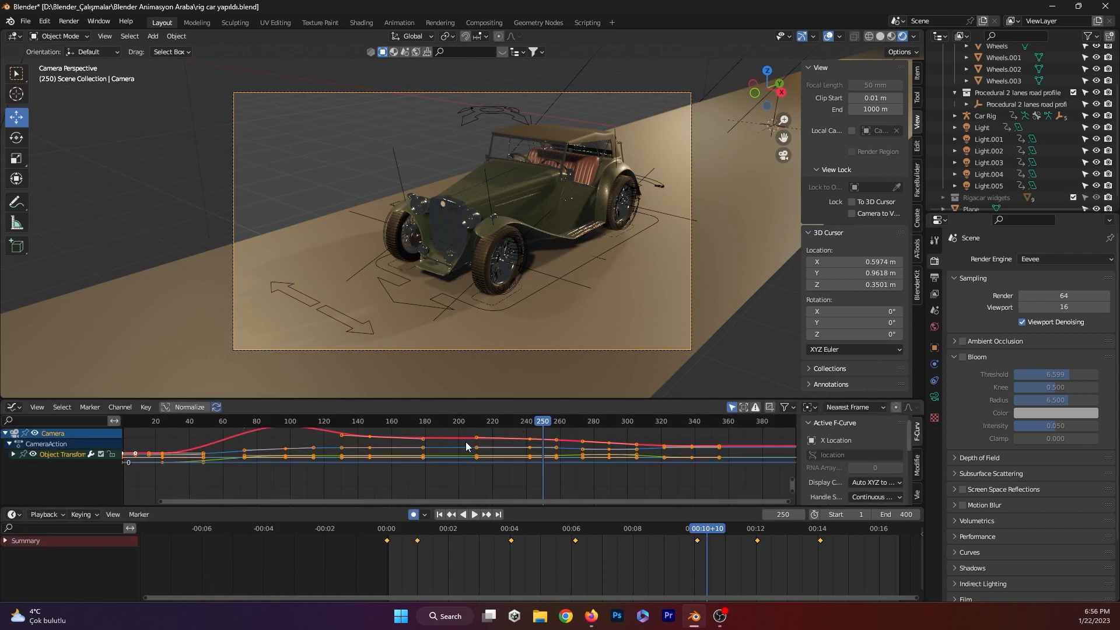
{"action": "left_click", "coordinate": [416, 540]}
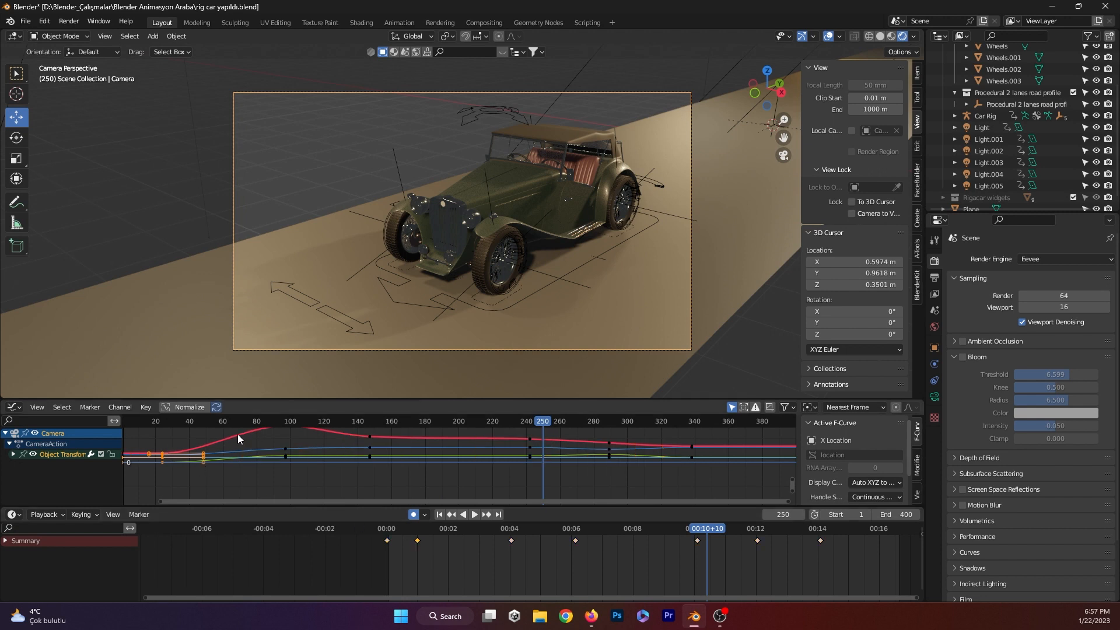
{"action": "left_click", "coordinate": [313, 458]}
{"action": "left_click", "coordinate": [368, 437]}
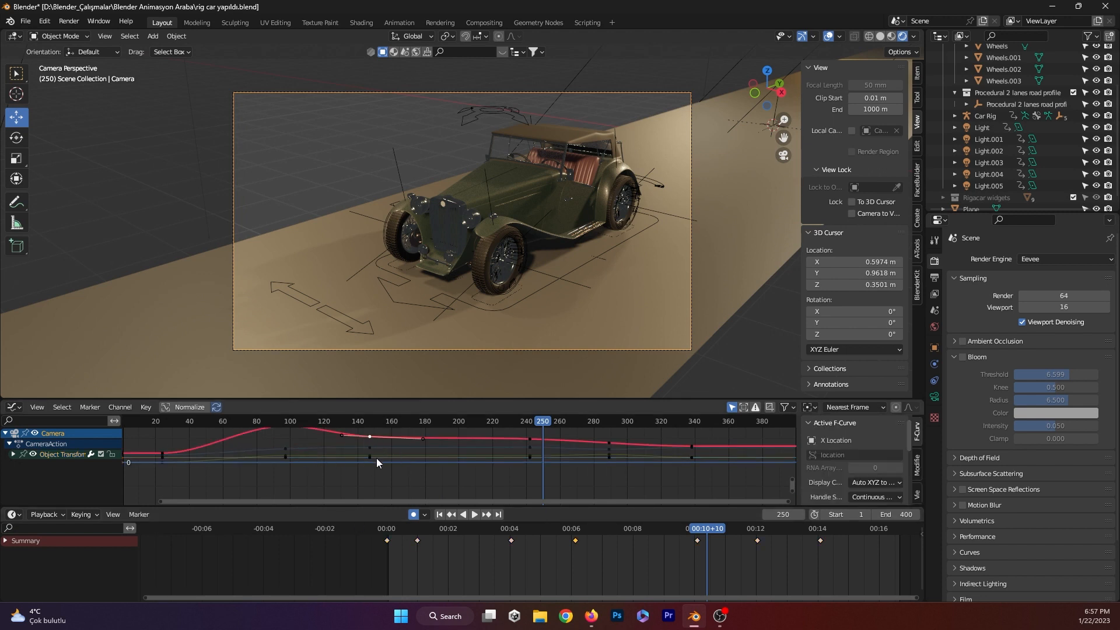
- Lower the camera's X Location keyframe at the frame 97 peak to flatten the curve and bring the camera closer to the car
{"action": "scroll", "coordinate": [377, 458], "scroll_direction": "down", "scroll_amount": 4}
{"action": "middle_click_drag", "start_coordinate": [376, 459], "coordinate": [383, 494]}
{"action": "left_click", "coordinate": [338, 460]}
{"action": "left_click_drag", "start_coordinate": [534, 422], "coordinate": [338, 456]}
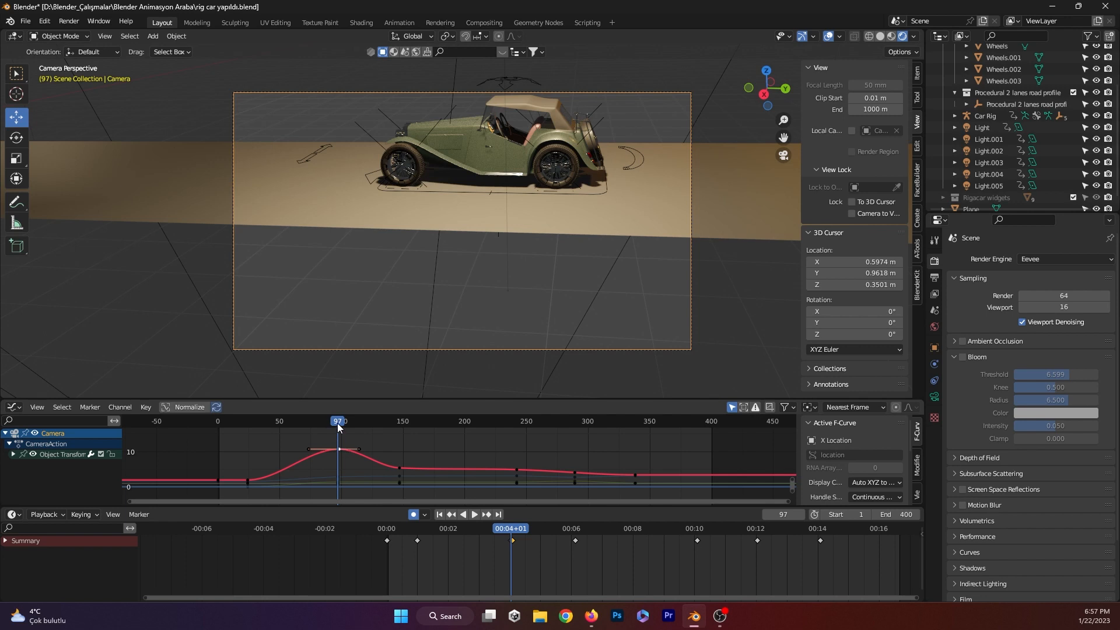
{"action": "key", "text": "space"}
{"action": "key", "text": "space"}
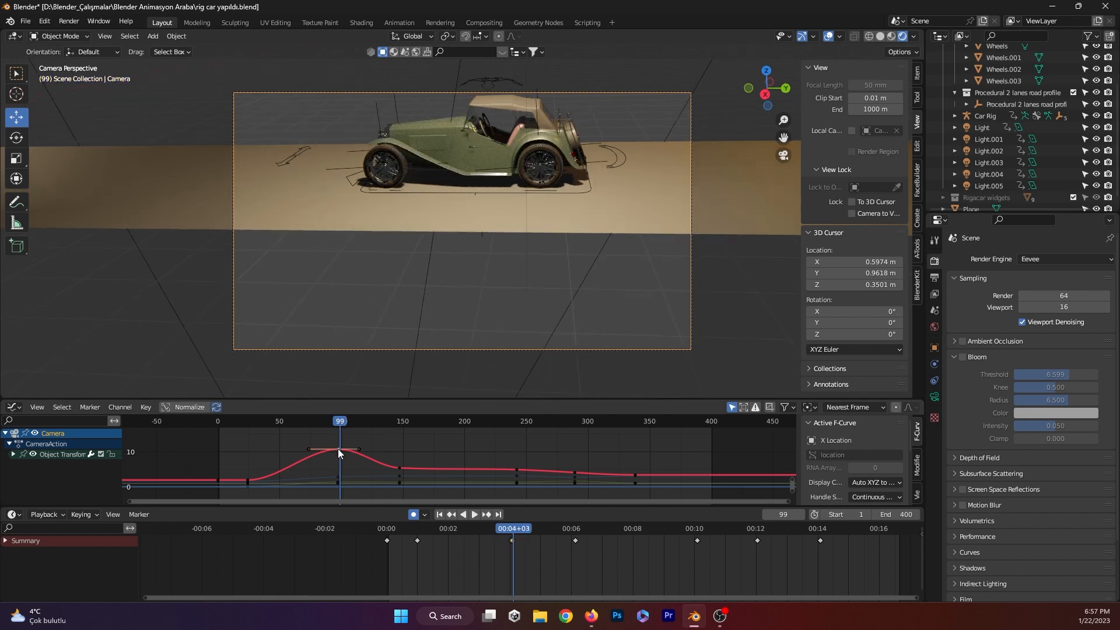
{"action": "key", "text": "g"}
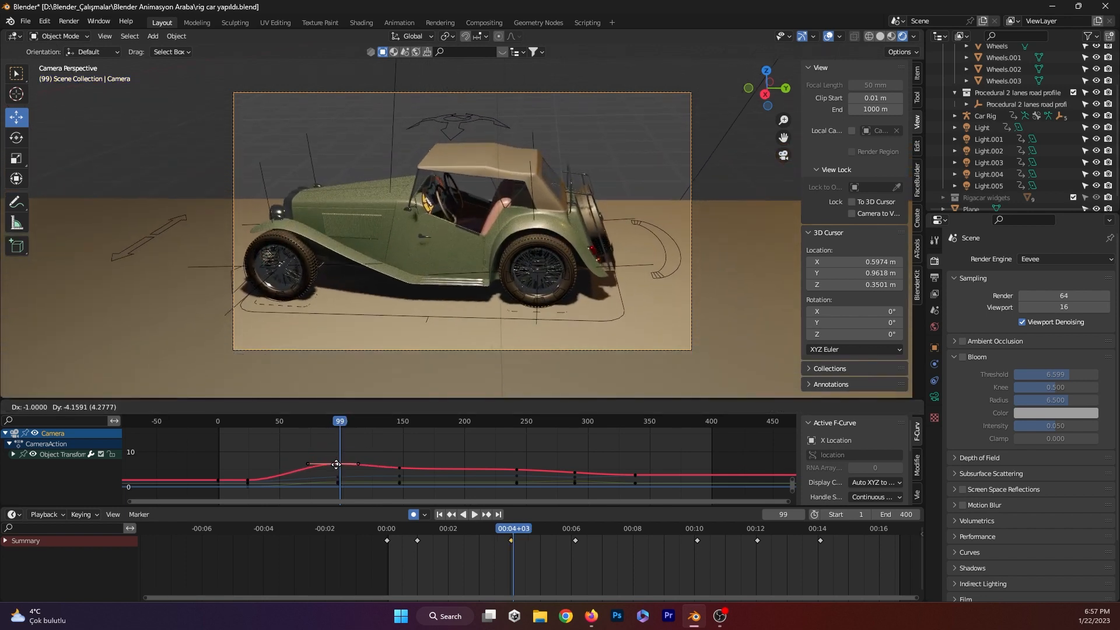
{"action": "right_click", "coordinate": [337, 461]}
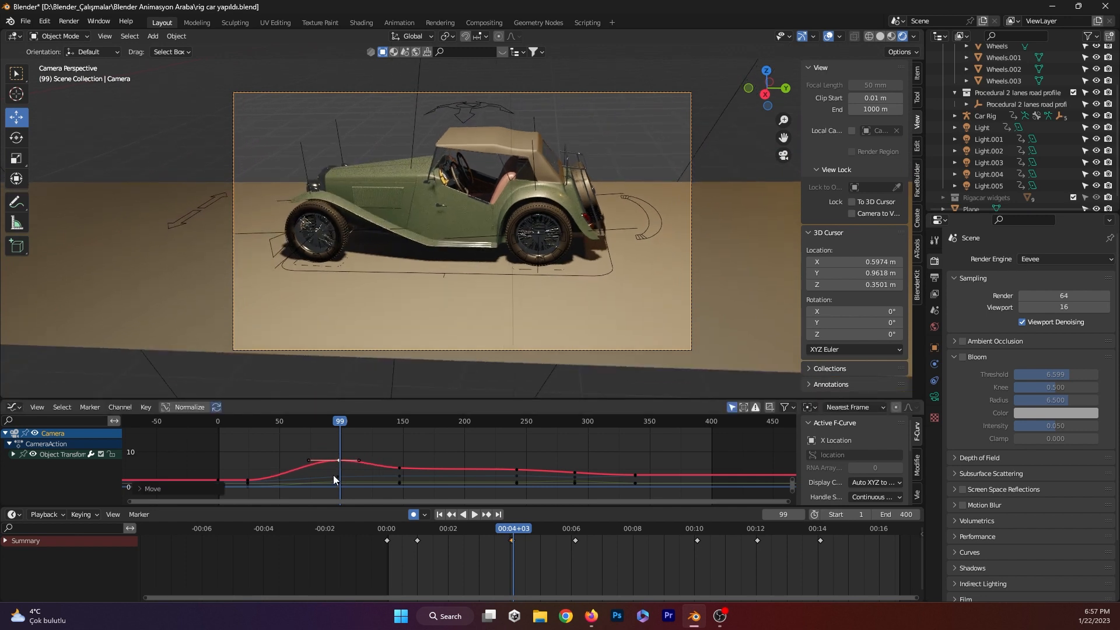
- Try to raise the camera's Z Location keyframe near frame 99 in the Graph Editor
{"action": "left_click", "coordinate": [335, 477]}
{"action": "key", "text": "g"}
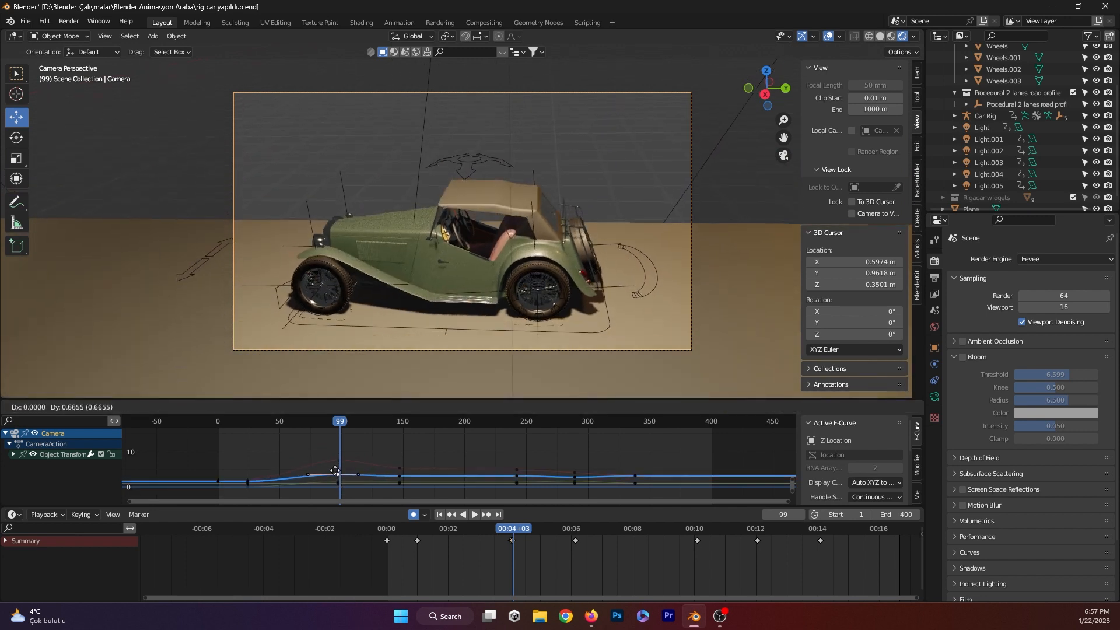
{"action": "left_click", "coordinate": [336, 474]}
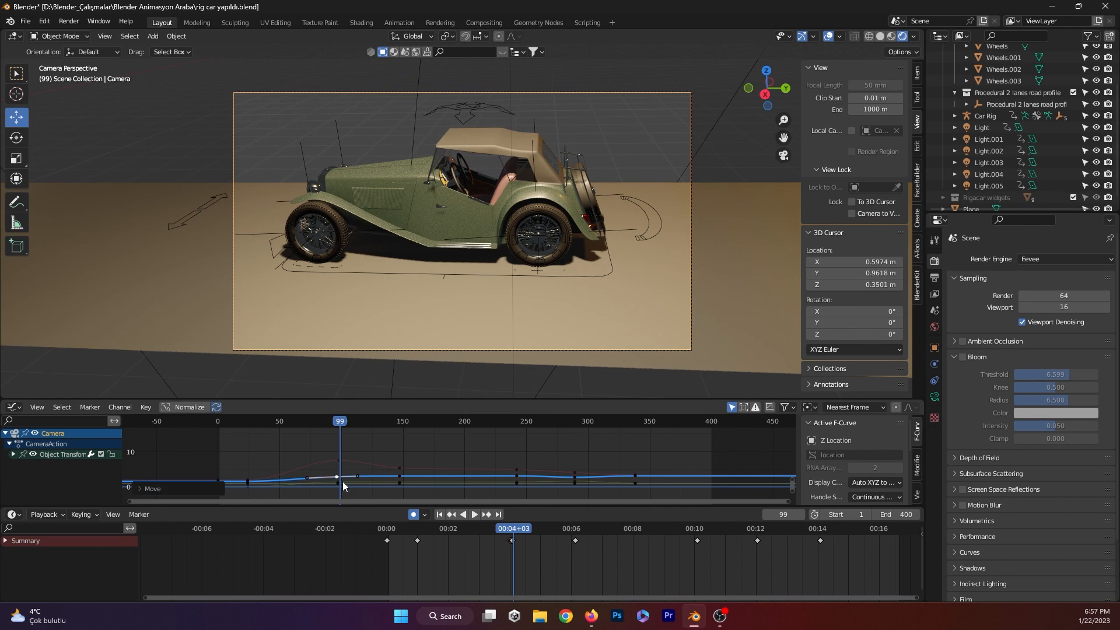
- Try to move the camera's X Scale keyframe near frame 99, and undo that move
{"action": "left_click", "coordinate": [338, 483]}
{"action": "key", "text": "g"}
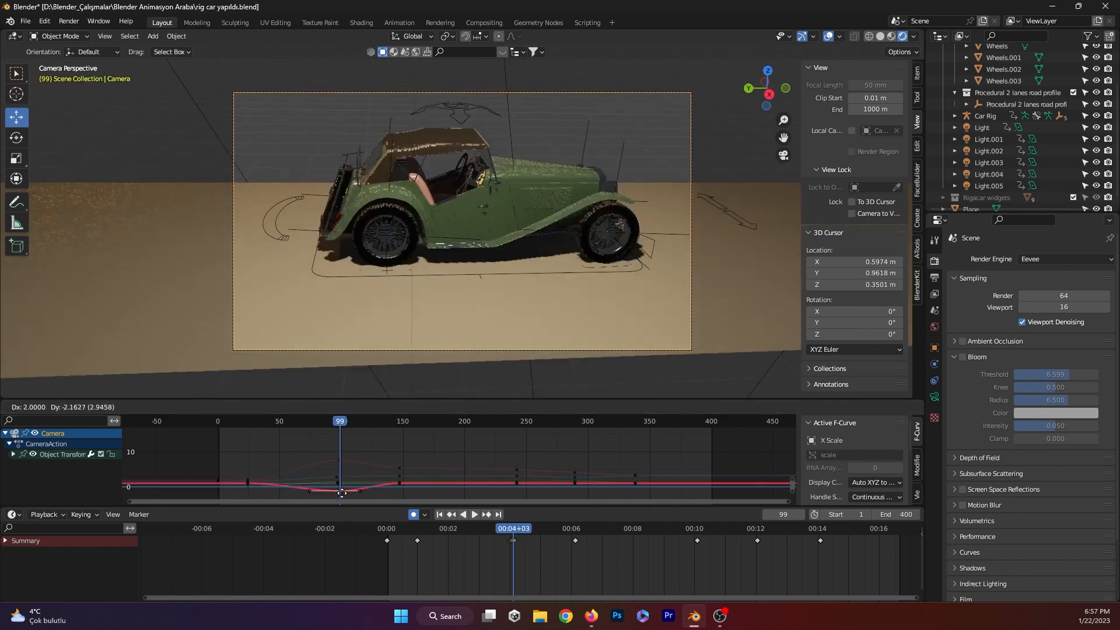
{"action": "left_click", "coordinate": [349, 517]}
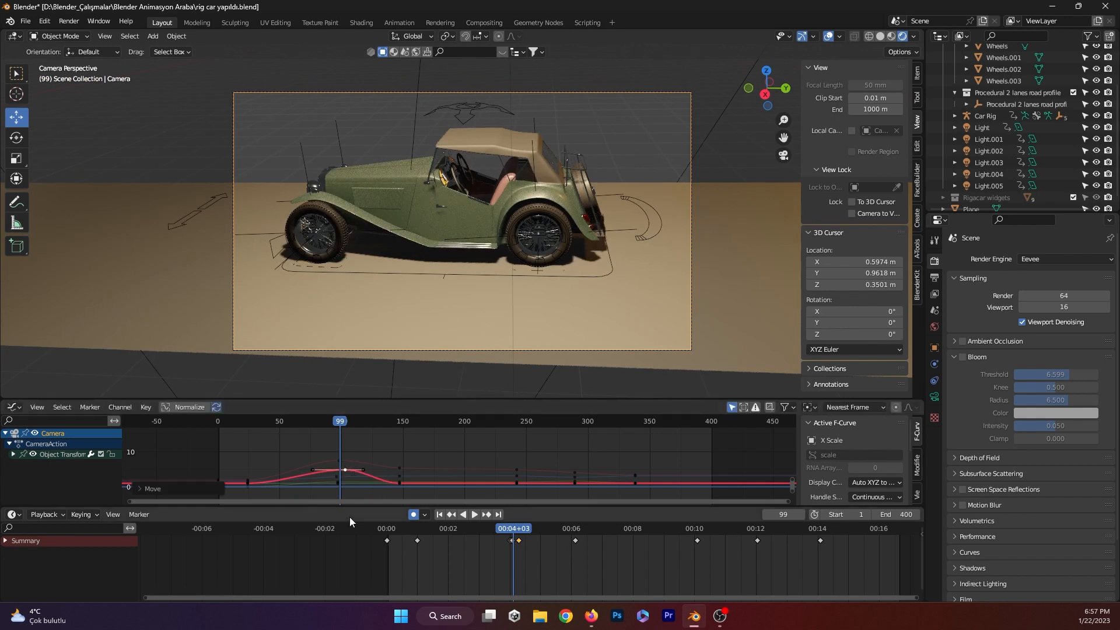
{"action": "key", "text": "ctrl+z"}
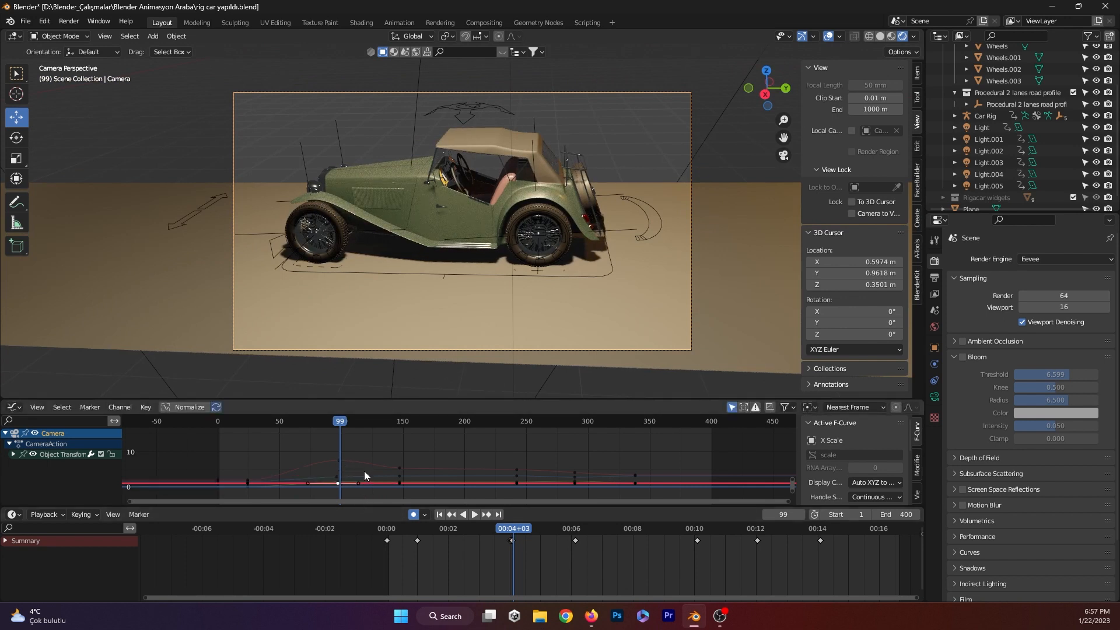
- Expand the camera's Object Transforms channels, make the Z Location curve active and return to frame 0
{"action": "left_click", "coordinate": [327, 488]}
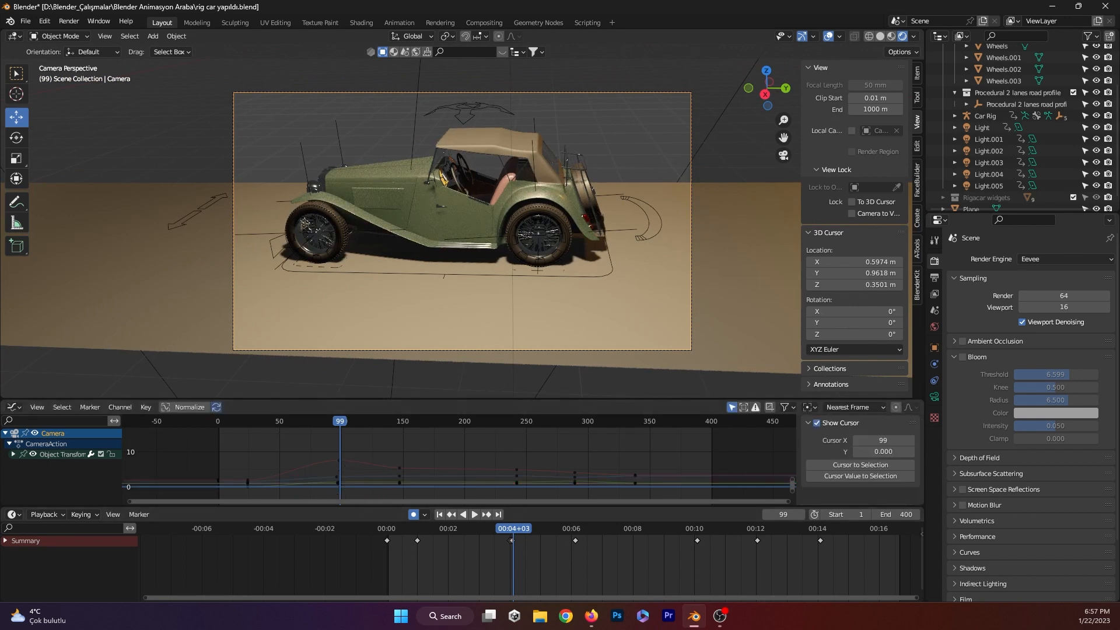
{"action": "left_click", "coordinate": [14, 454]}
{"action": "left_click", "coordinate": [46, 476]}
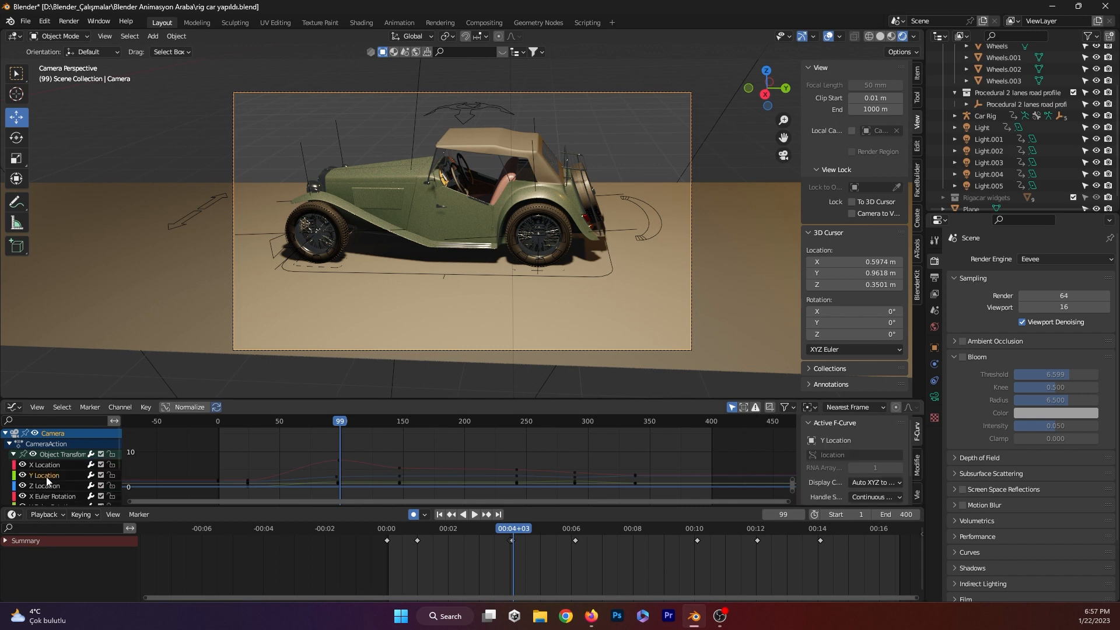
{"action": "scroll", "coordinate": [339, 477], "scroll_direction": "down", "scroll_amount": 9}
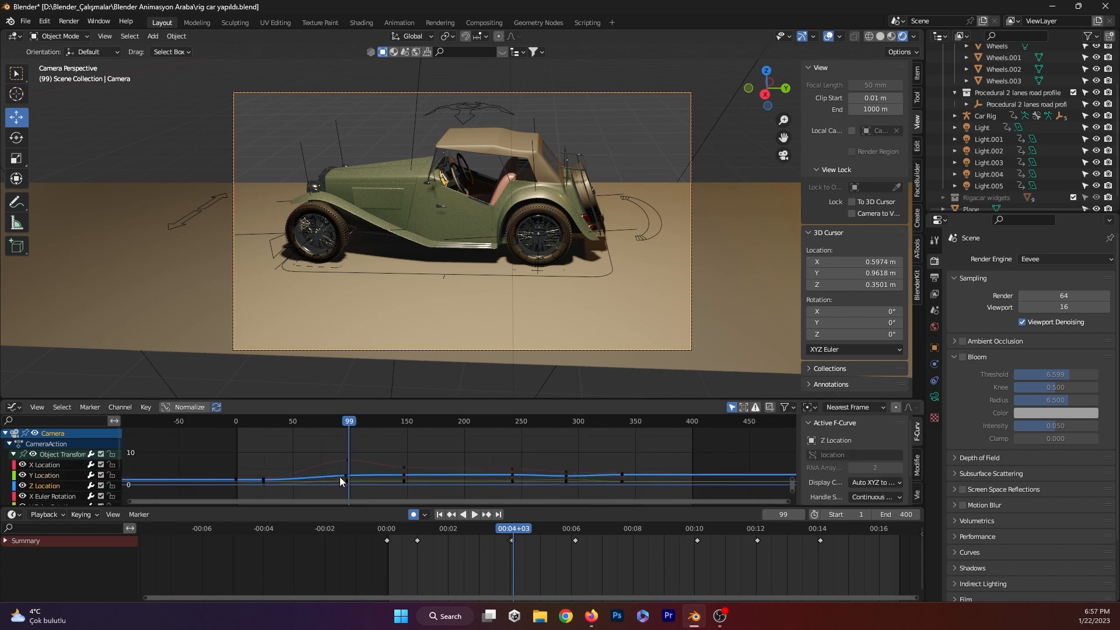
{"action": "mouse_move", "coordinate": [452, 441]}
{"action": "middle_mouse_down"}
{"action": "mouse_move", "coordinate": [443, 450]}
{"action": "mouse_move", "coordinate": [455, 426]}
{"action": "middle_mouse_up"}
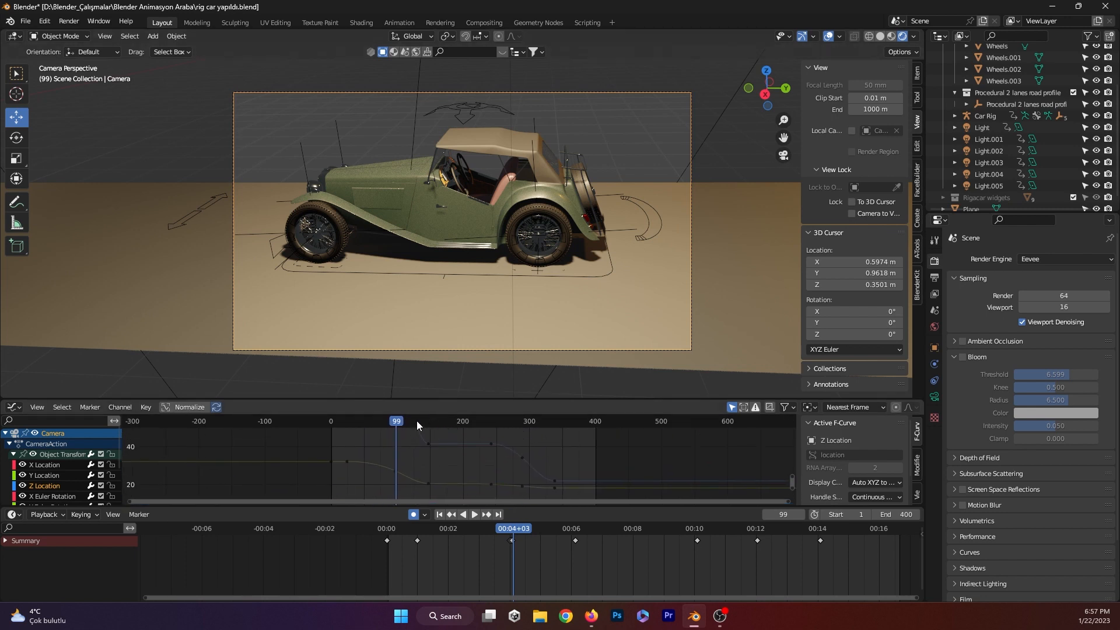
{"action": "left_click_drag", "start_coordinate": [389, 422], "coordinate": [285, 430]}
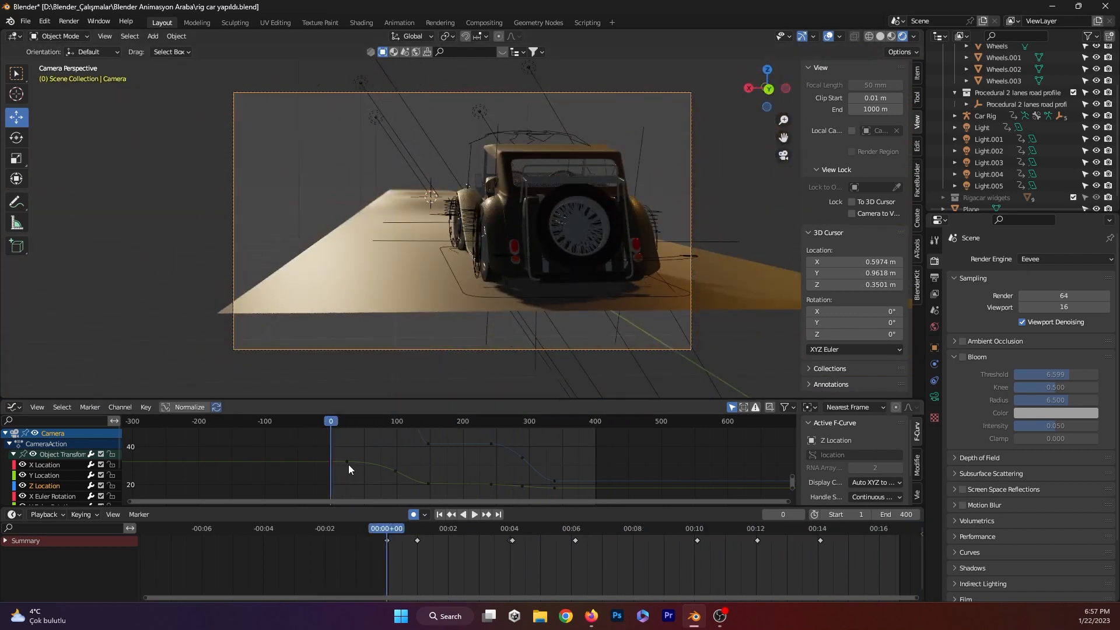